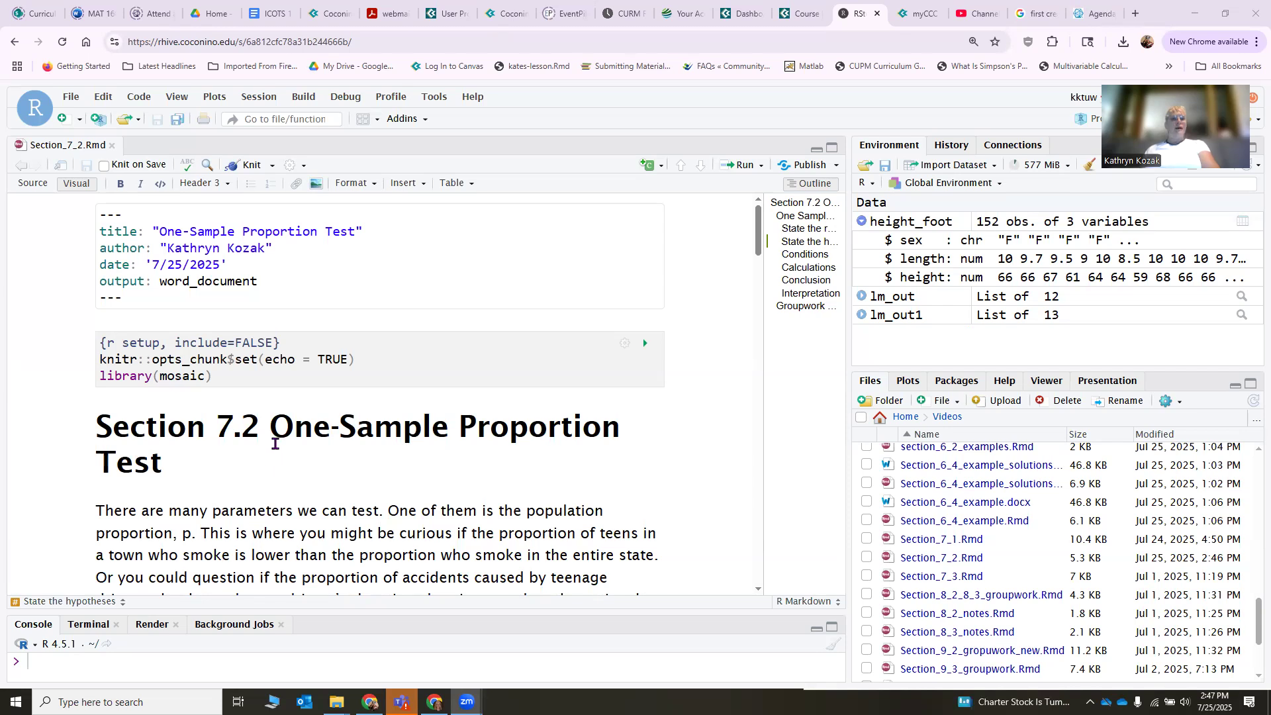
# - Review the Section 7.2 notes on the one-sample proportion test, from the introduction through the Interpretation step, down to the groupwork problem
pyautogui.scroll(-3, 274, 445)
pyautogui.scroll(-2, 275, 445)
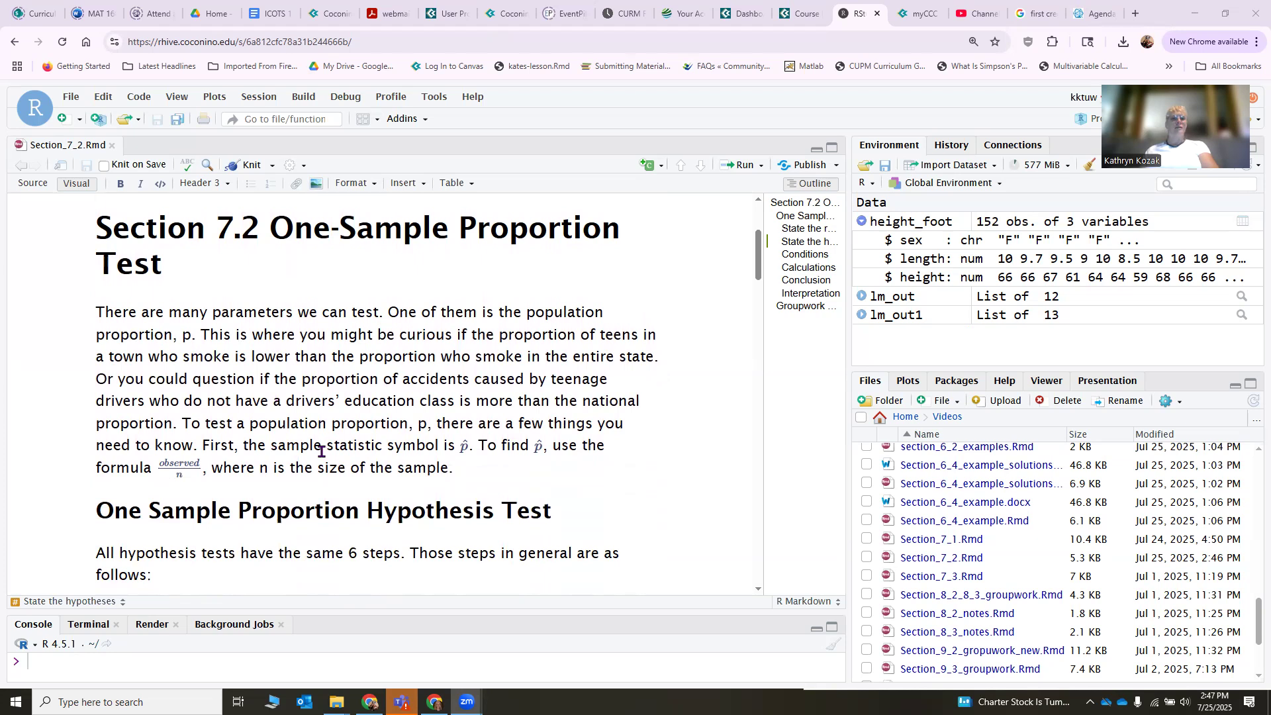
pyautogui.scroll(-4, 321, 451)
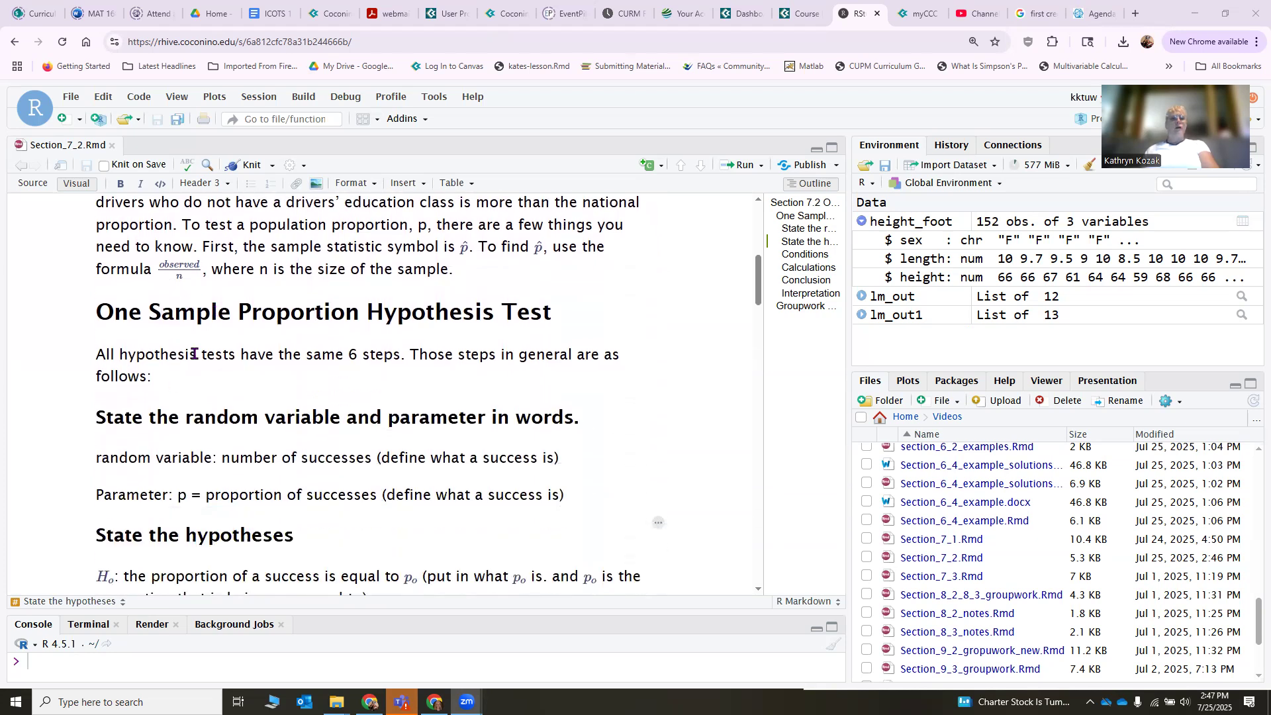
pyautogui.scroll(-1, 188, 423)
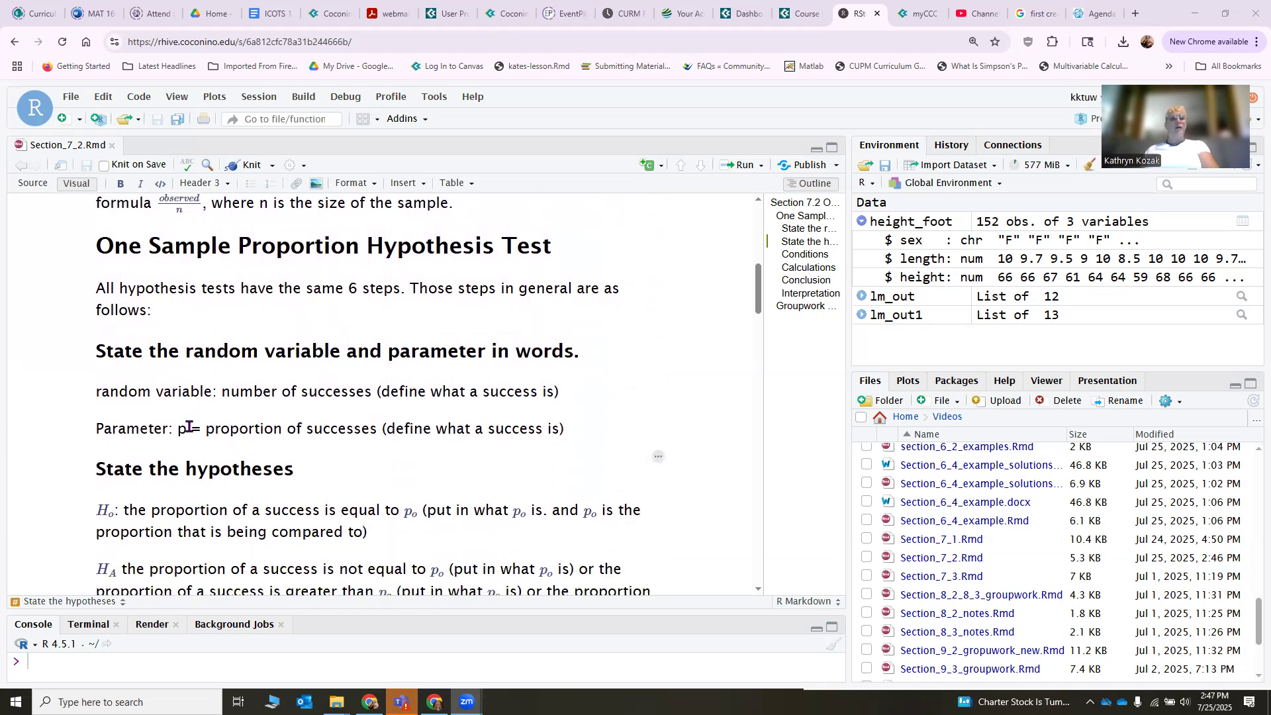
pyautogui.scroll(-1, 186, 421)
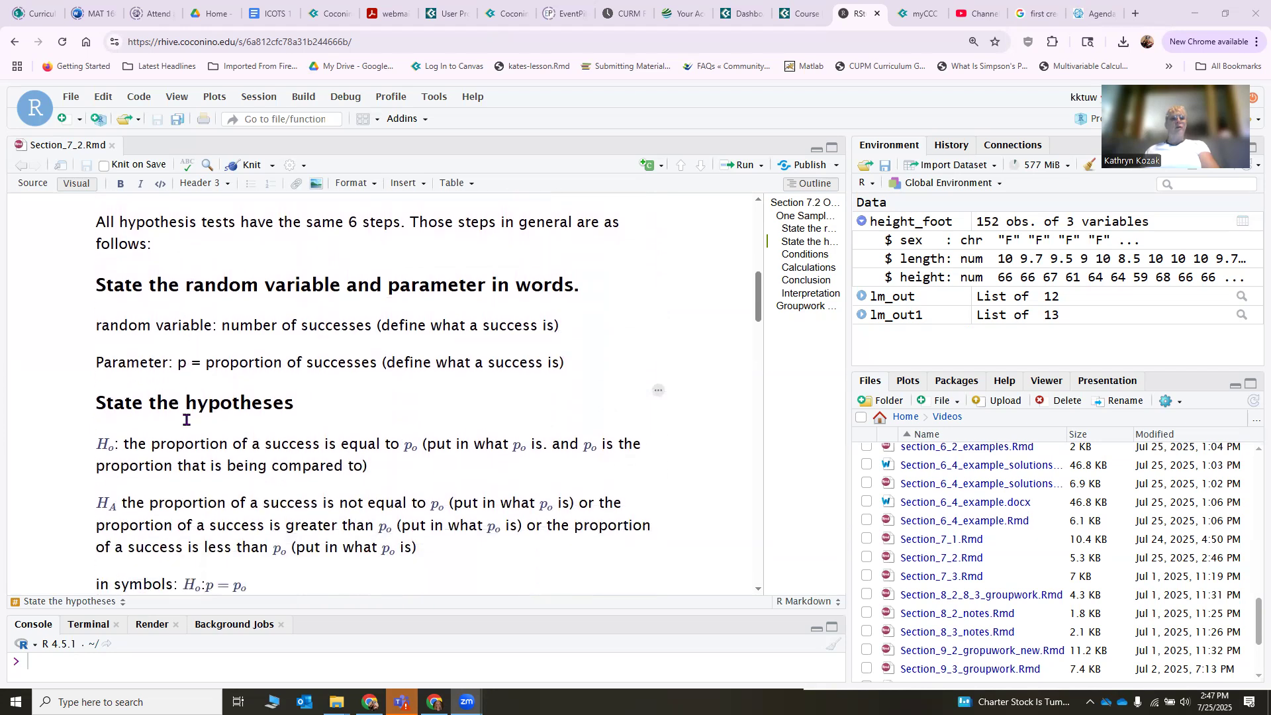
pyautogui.scroll(-3, 185, 421)
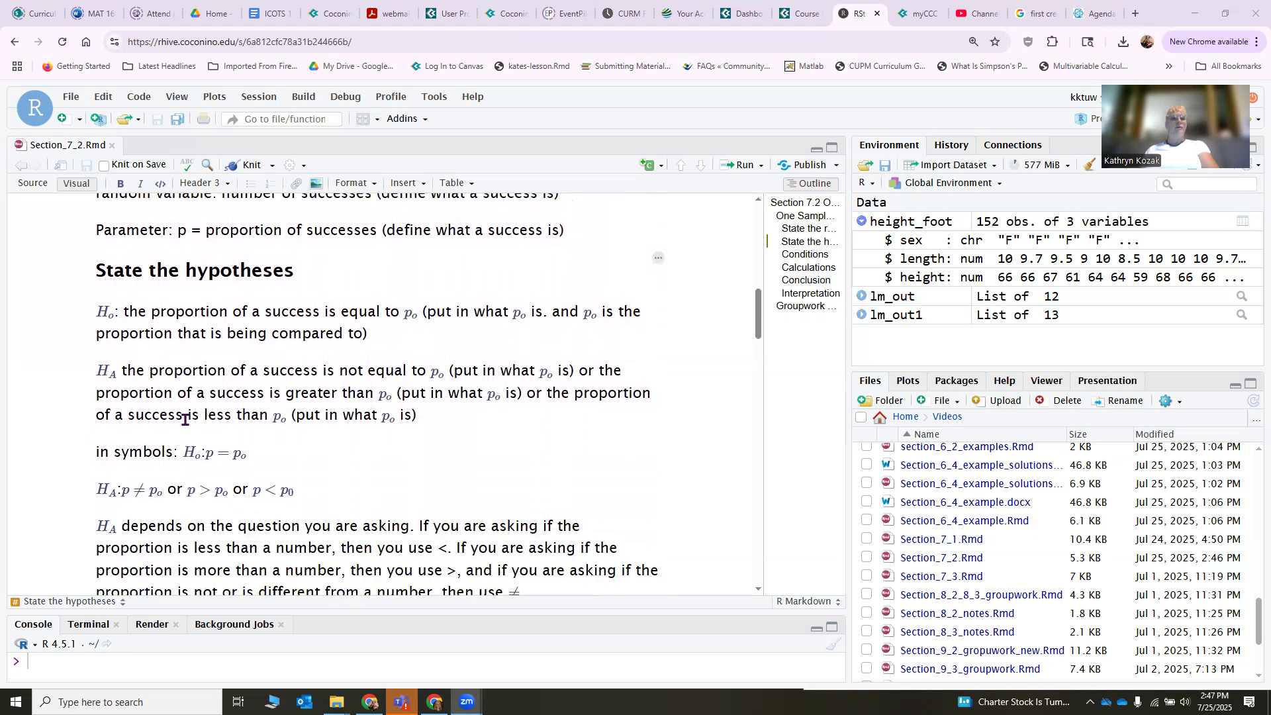
pyautogui.scroll(-3, 185, 421)
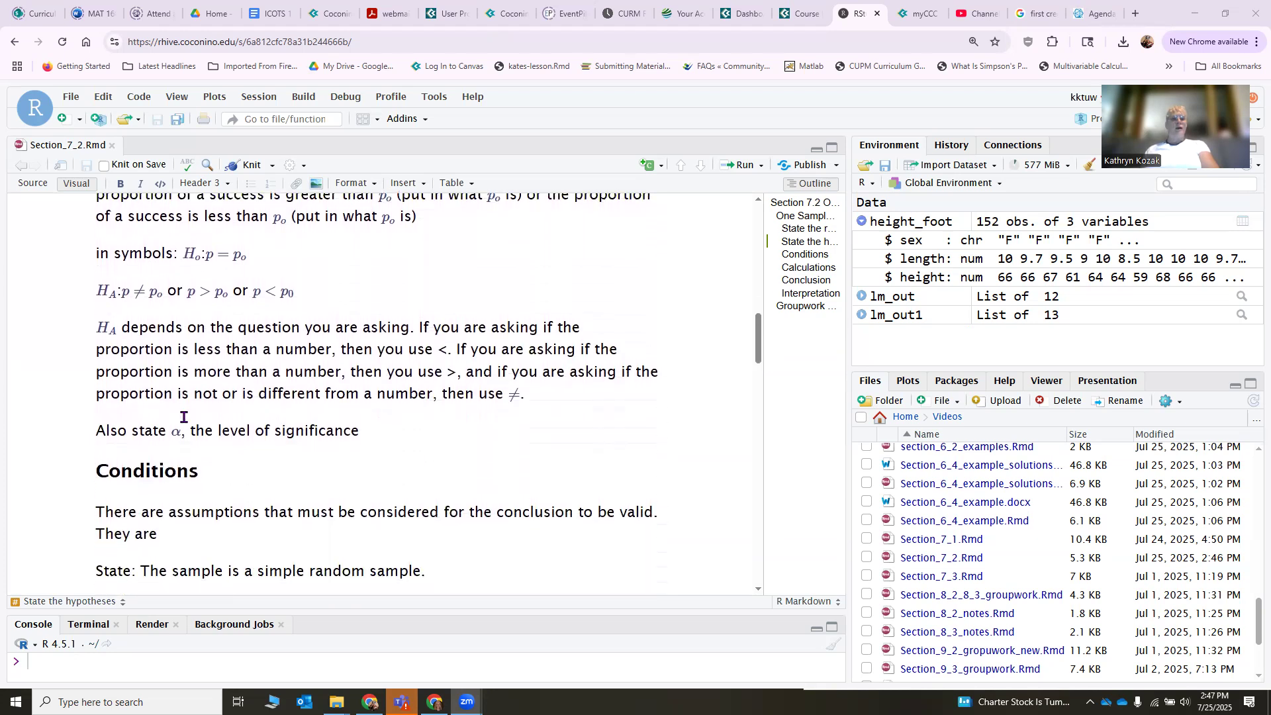
pyautogui.scroll(-4, 184, 417)
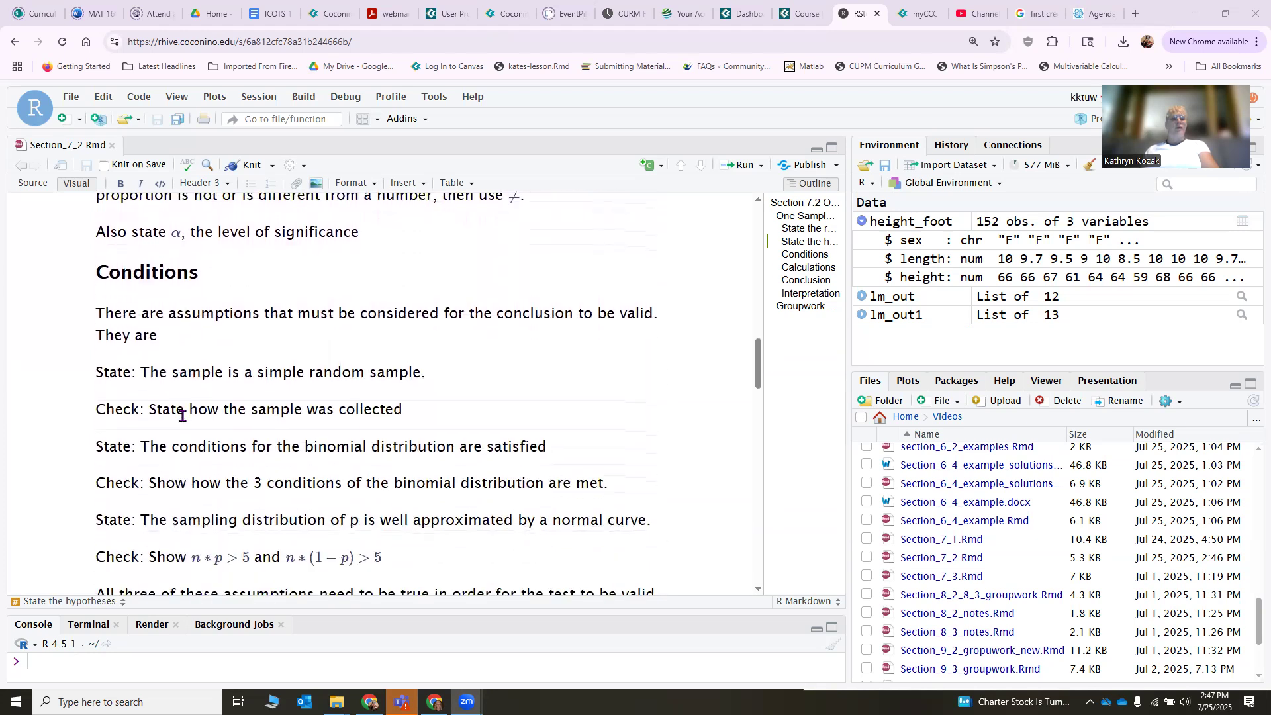
pyautogui.scroll(-2, 183, 415)
pyautogui.scroll(-5, 183, 416)
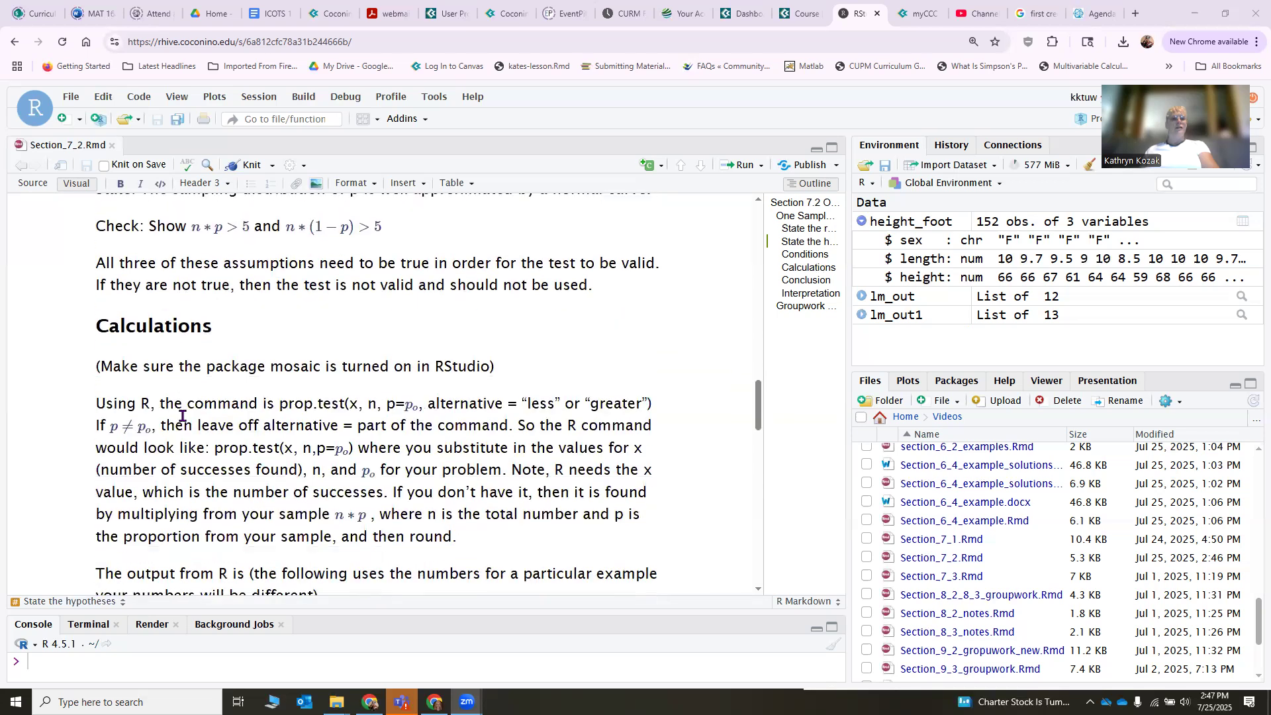
pyautogui.scroll(-2, 177, 420)
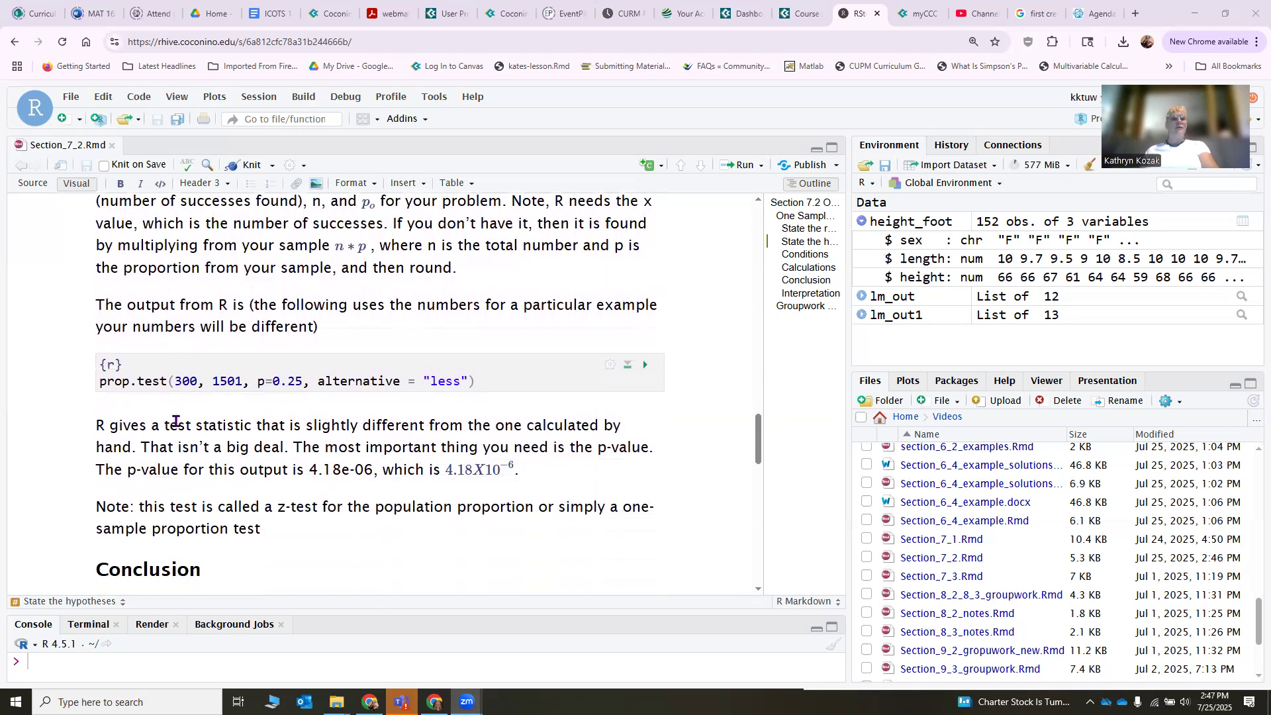
pyautogui.scroll(-3, 175, 421)
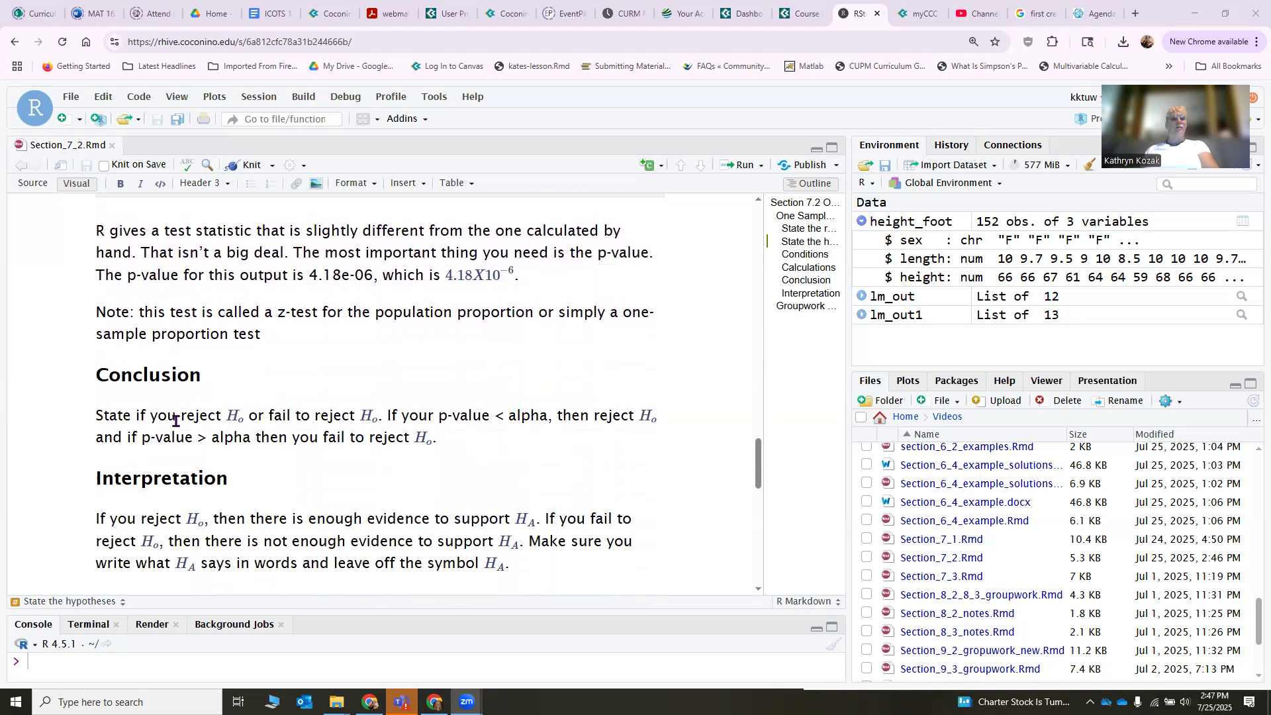
pyautogui.scroll(-2, 174, 419)
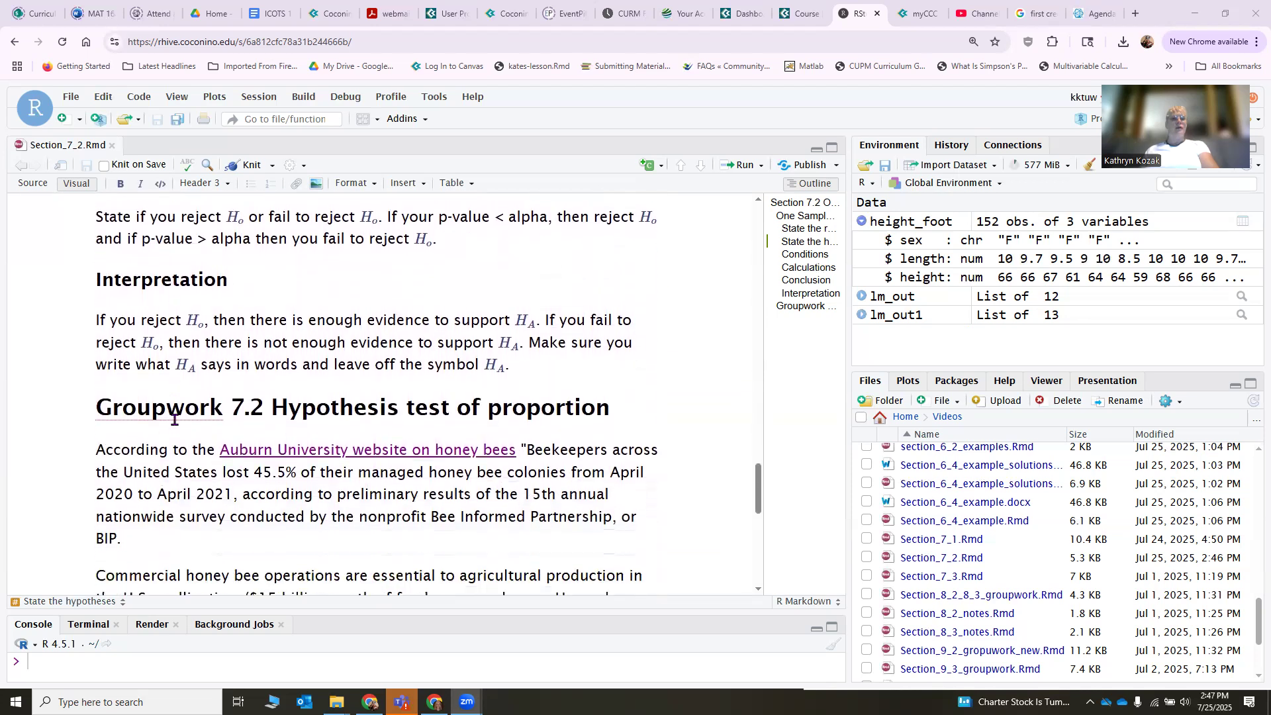
# - Remove the stray slash before "$15 billion" in the Groupwork 7.2 paragraph about commercial honey bee operations
pyautogui.scroll(-1, 172, 420)
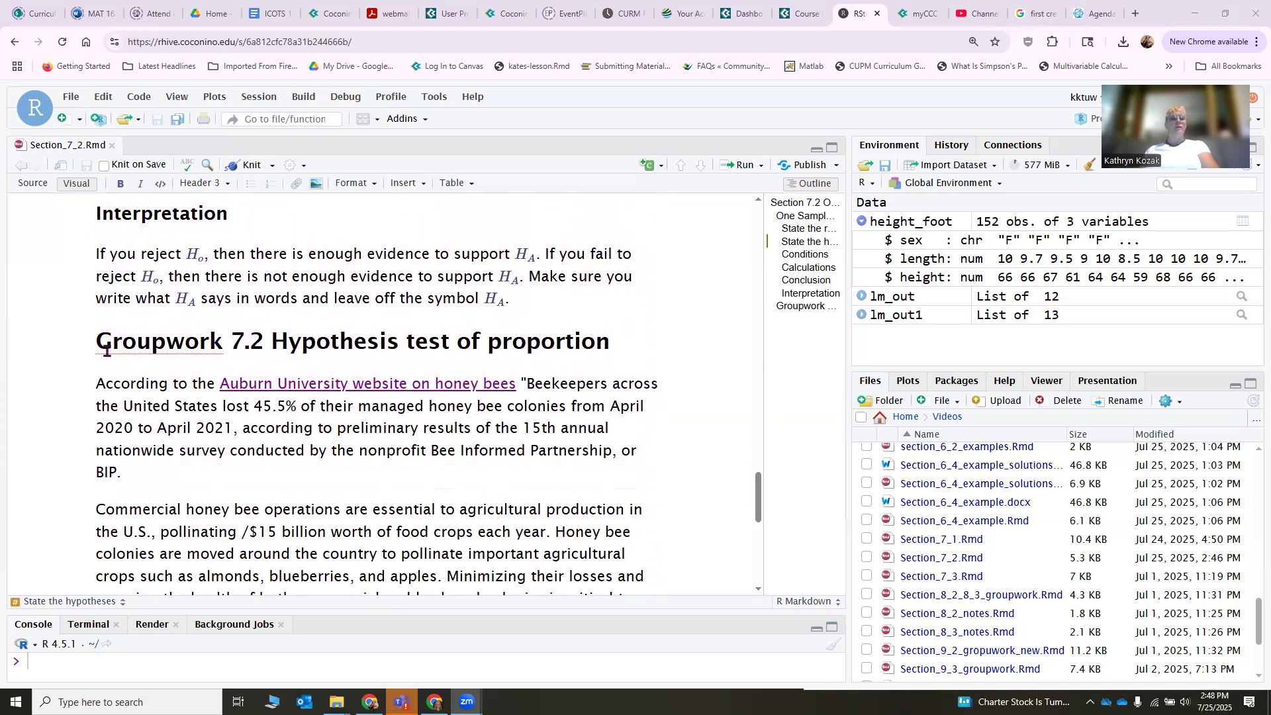
pyautogui.scroll(-1, 77, 405)
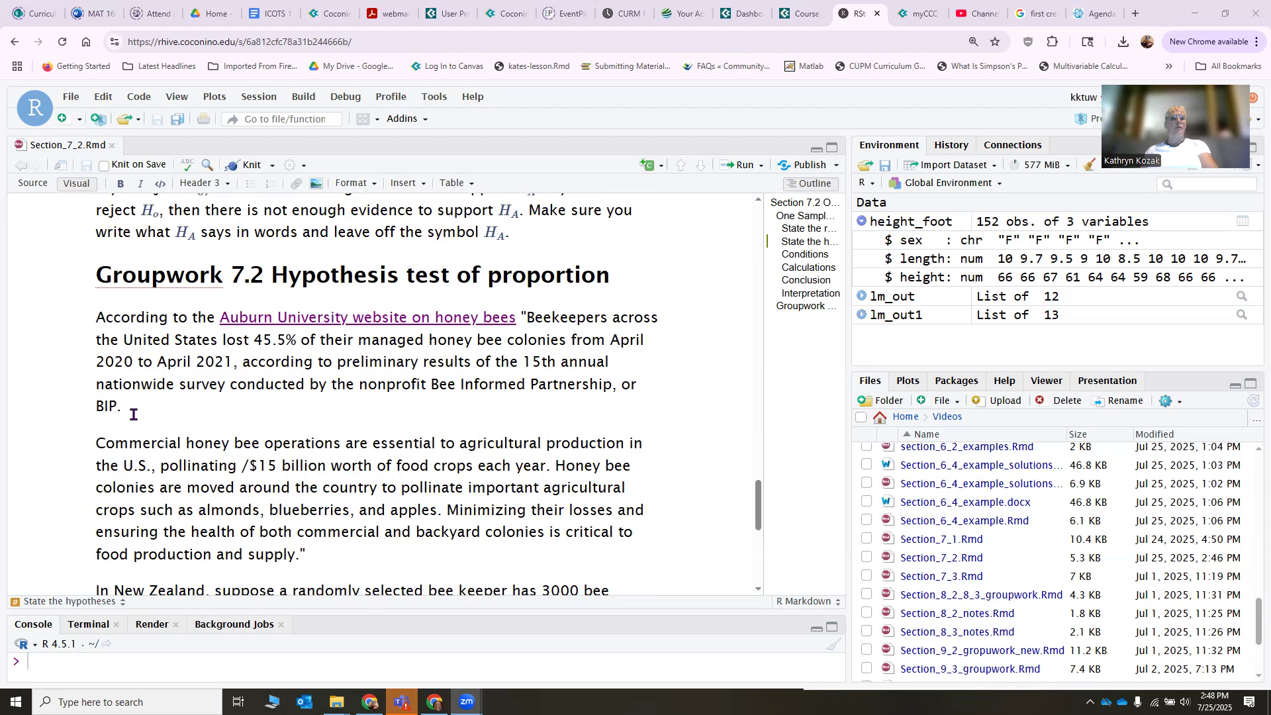
pyautogui.scroll(-2, 133, 414)
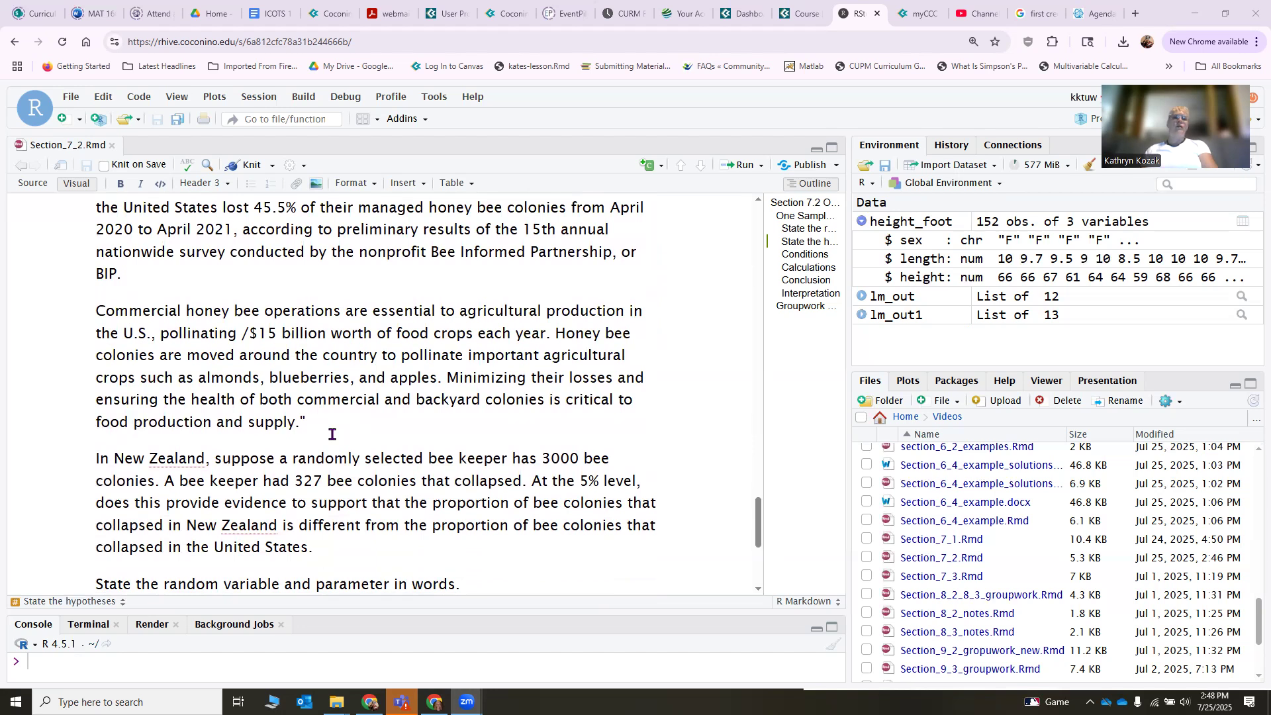
pyautogui.click(244, 334)
pyautogui.click(251, 330)
pyautogui.press('BackSpace')
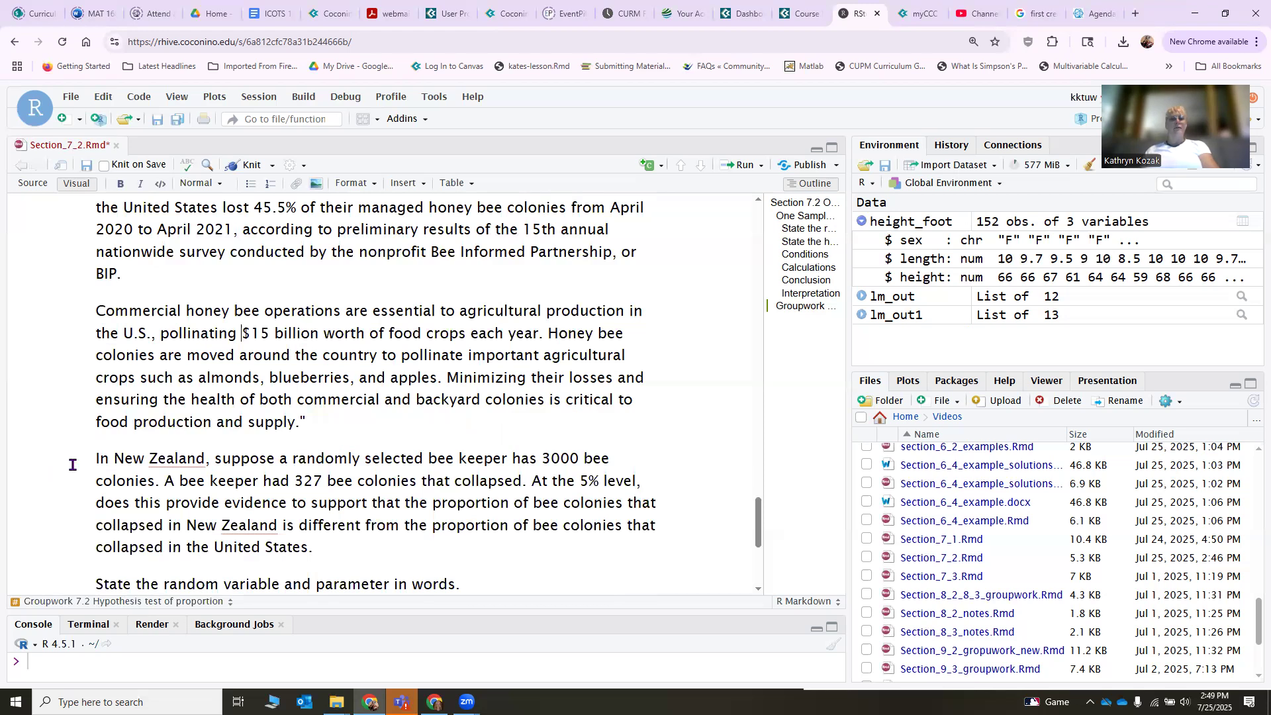
# - Below "State the random variable and parameter in words.", add the line "Variable = number of bee colonies that collapse in New Zealand"
pyautogui.scroll(-1, 73, 464)
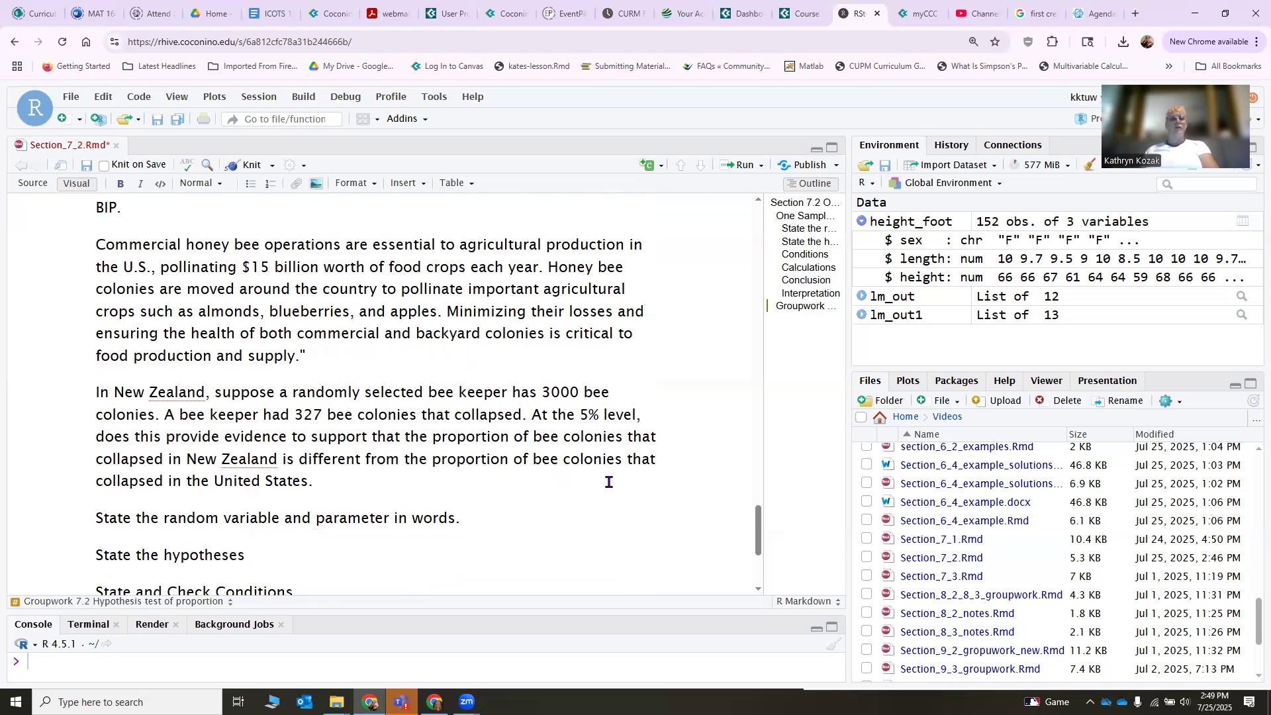
pyautogui.scroll(-1, 56, 499)
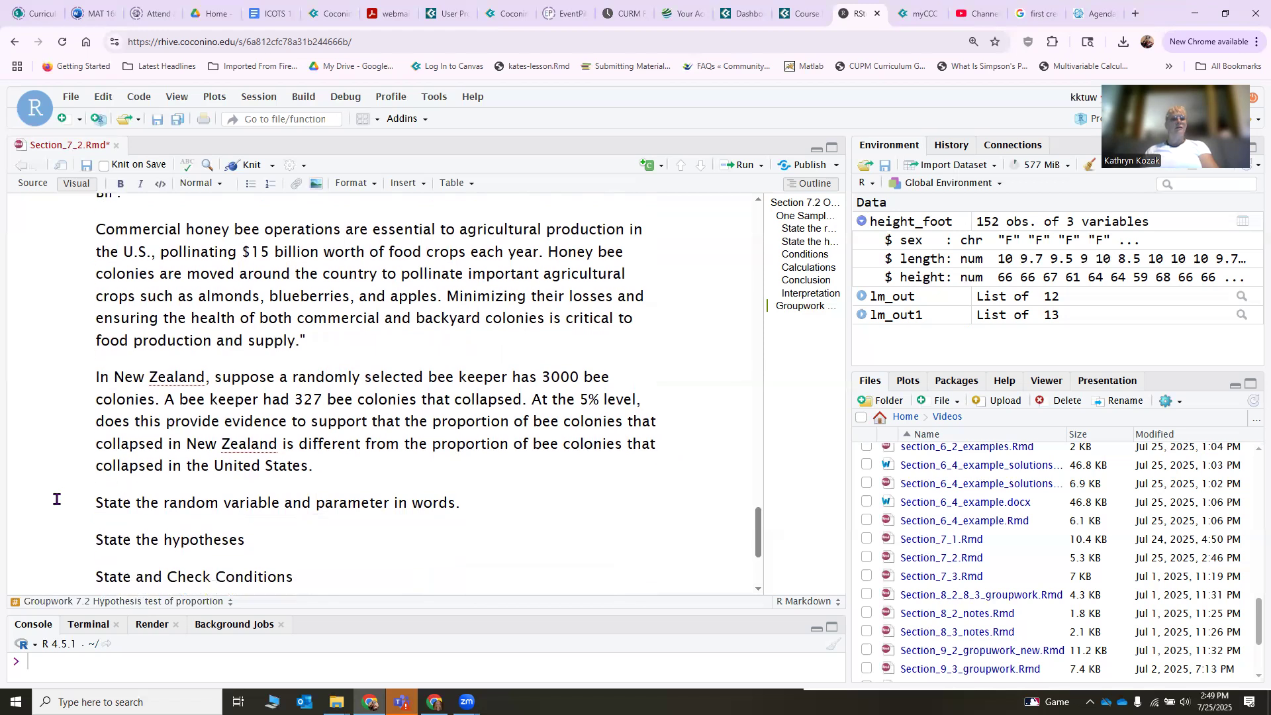
pyautogui.click(499, 452)
pyautogui.press('Return')
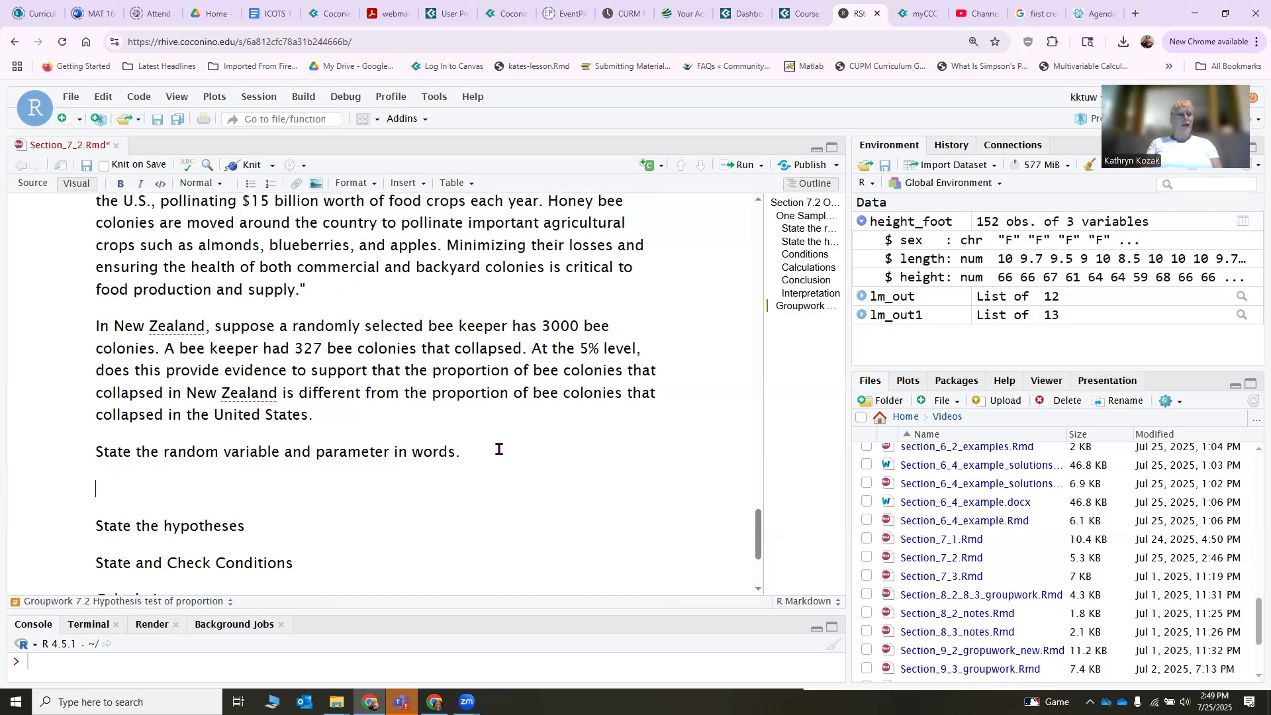
pyautogui.write('Number')
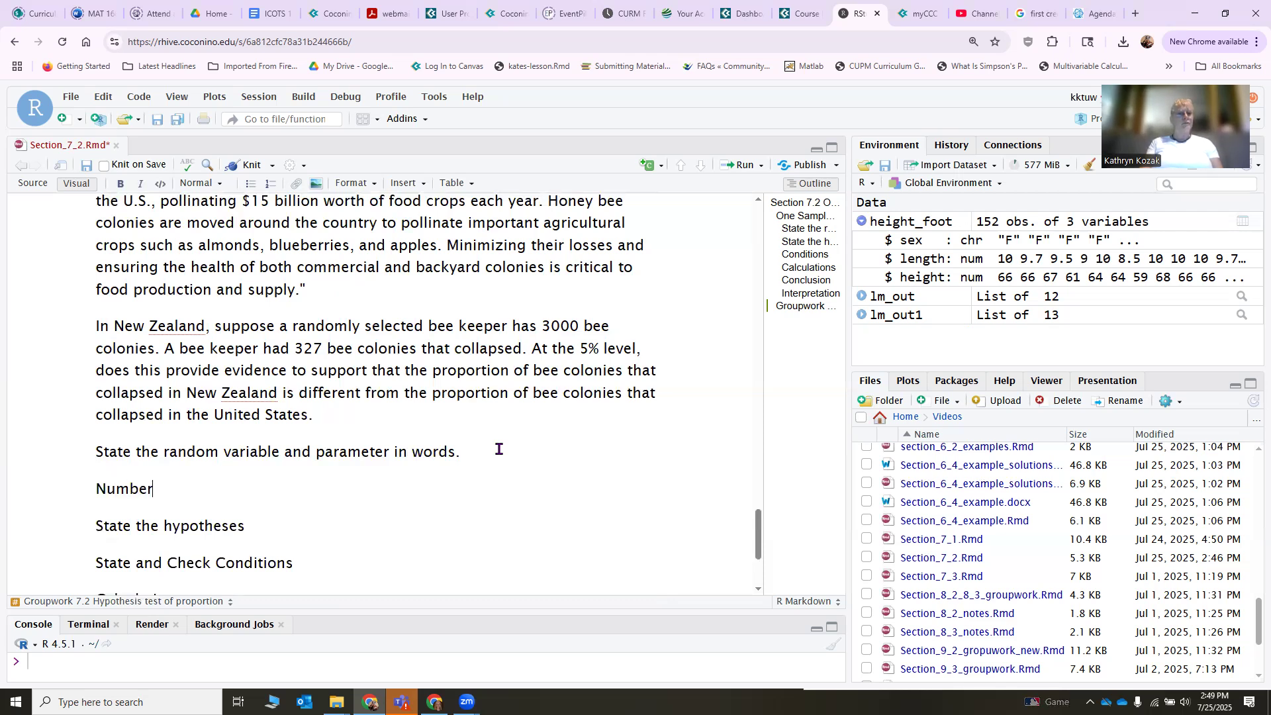
pyautogui.press('BackSpace')
pyautogui.press('BackSpace')
pyautogui.press('BackSpace')
pyautogui.press('BackSpace')
pyautogui.write('Vari')
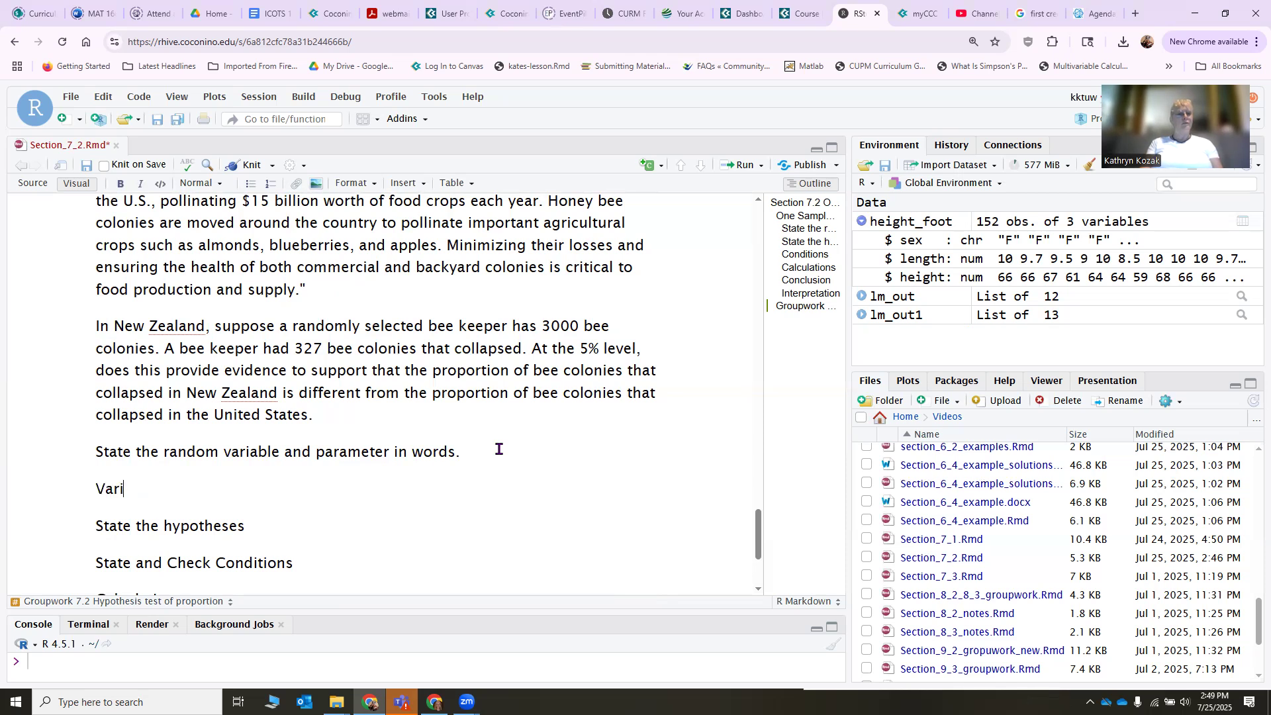
pyautogui.write('able = nu')
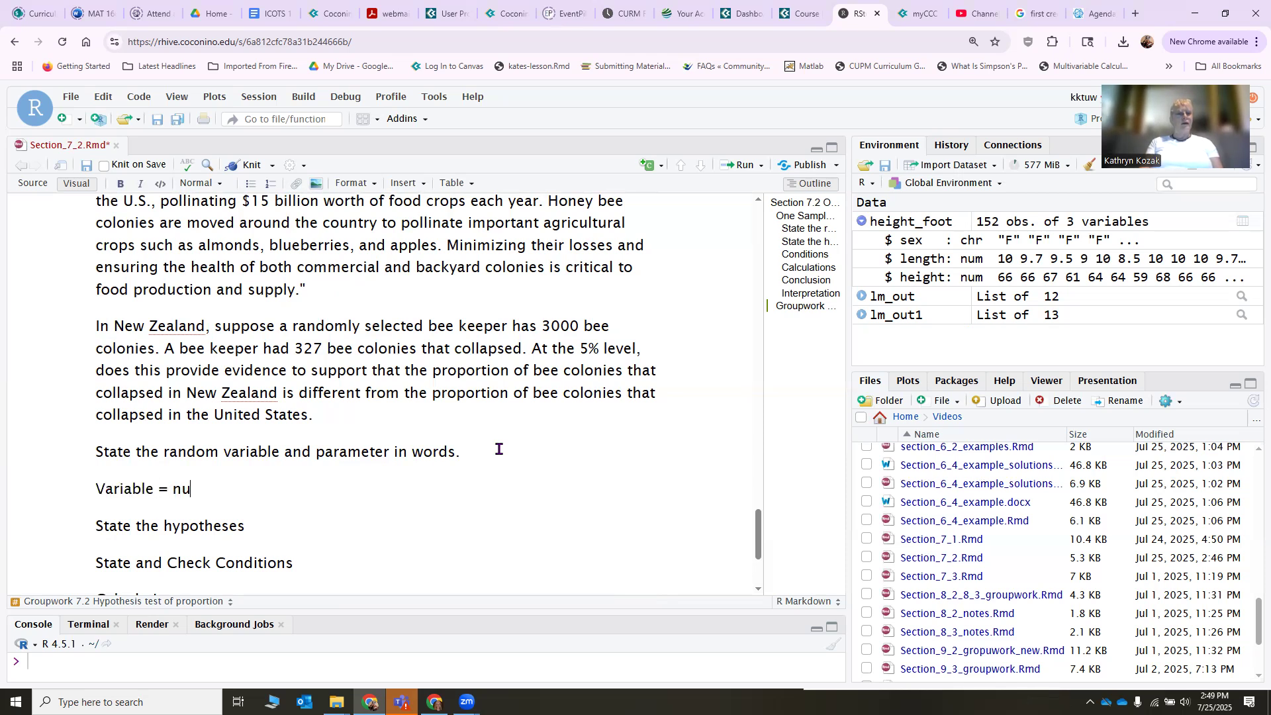
pyautogui.write('mber of bee colonies th')
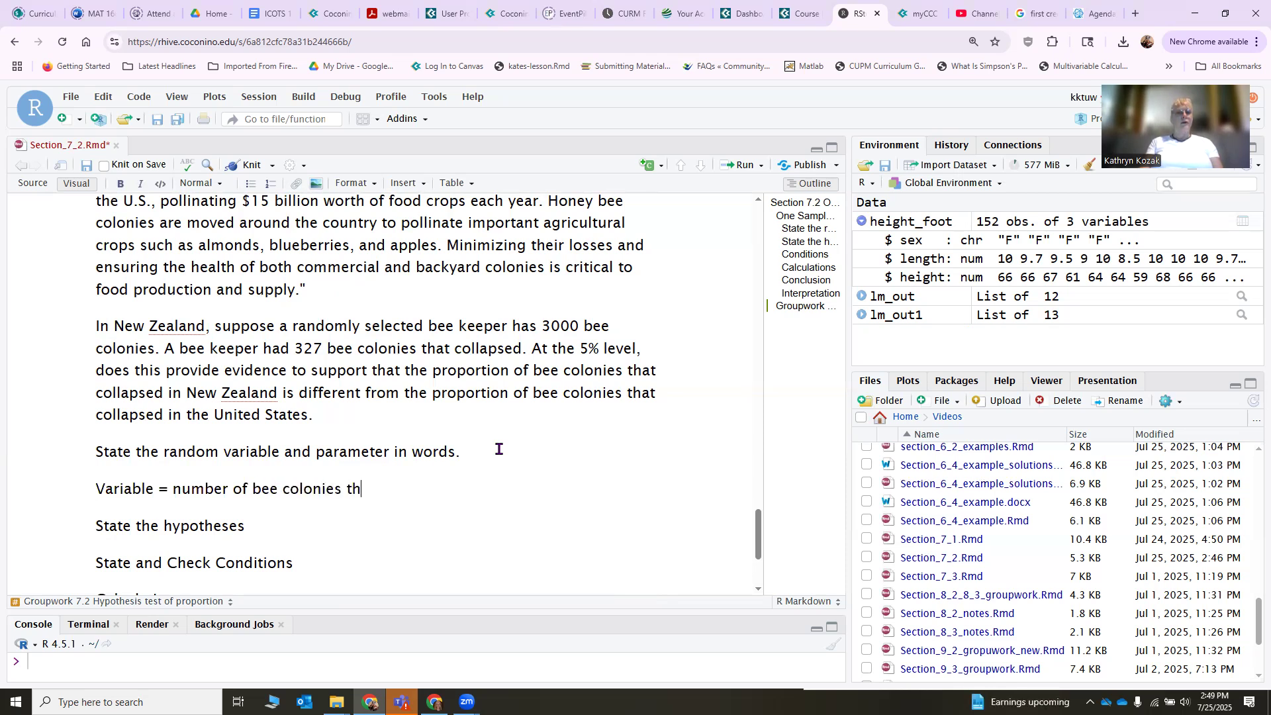
pyautogui.write('at collapse in Ne')
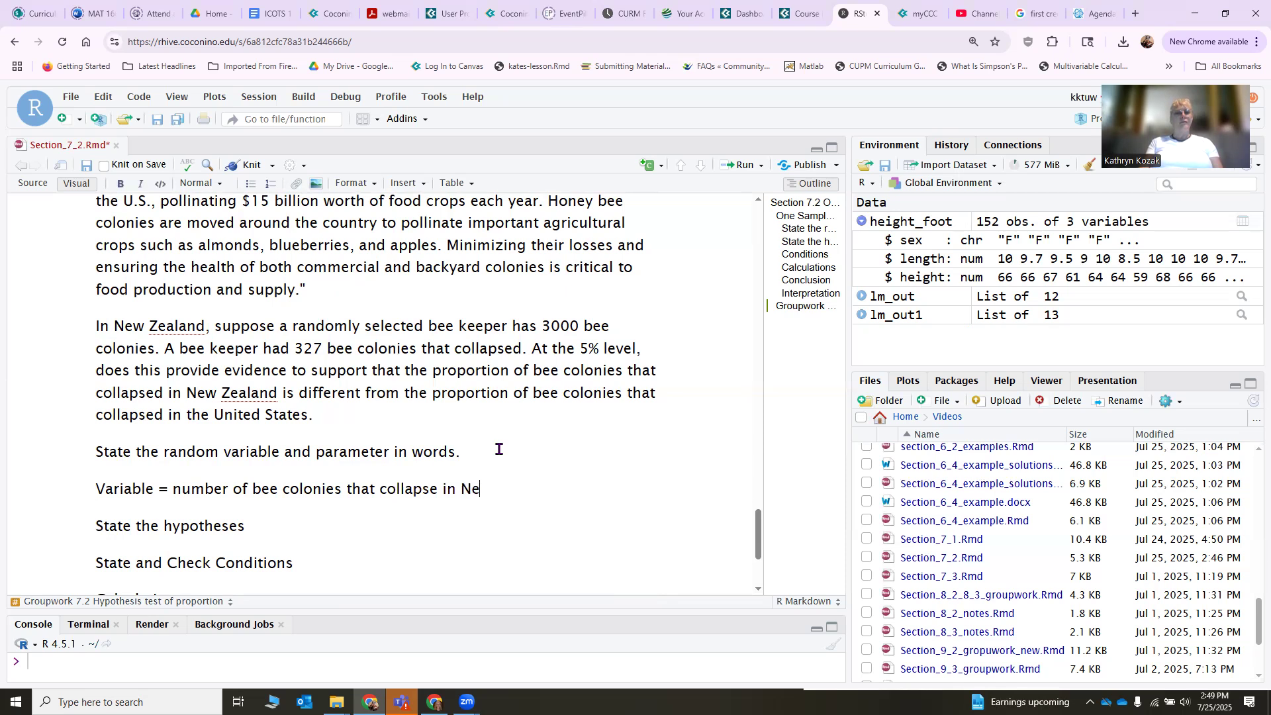
pyautogui.write('w Zealand')
# - Add the line "Parameter = proportion of bee colones that collapse in New Zealand" below the variable definition
pyautogui.press('Return')
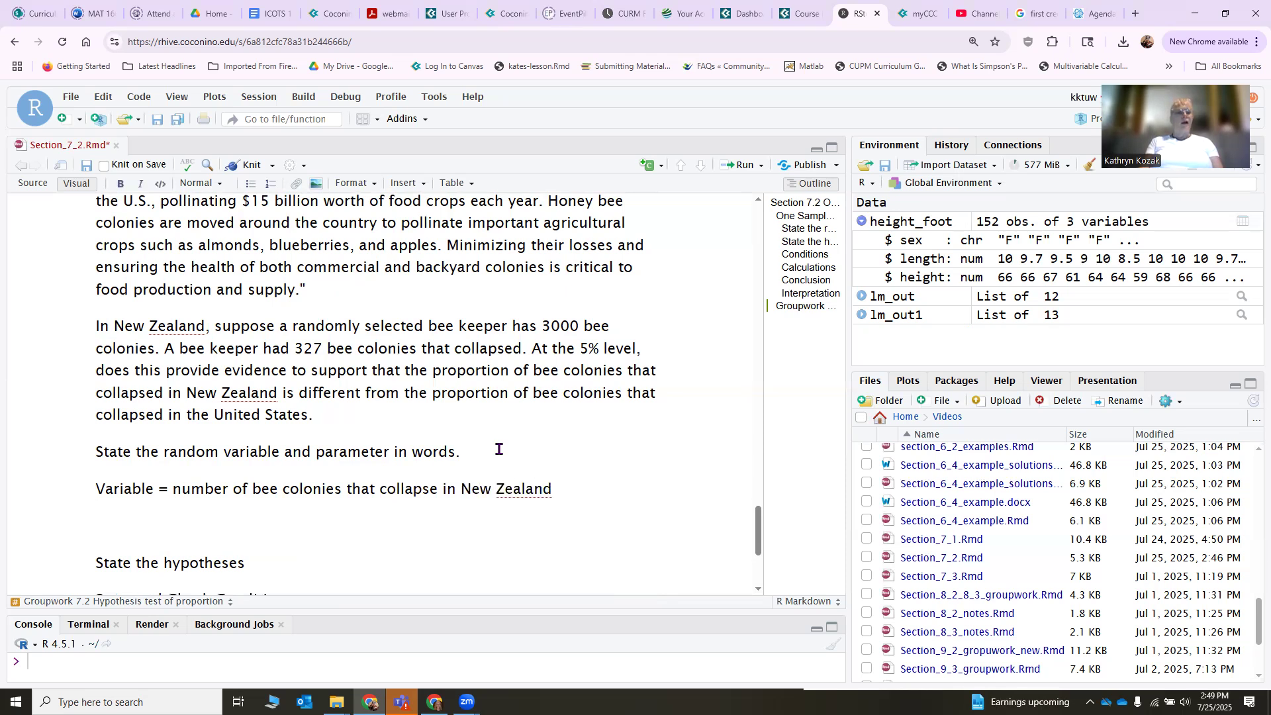
pyautogui.write('Parameter = propor')
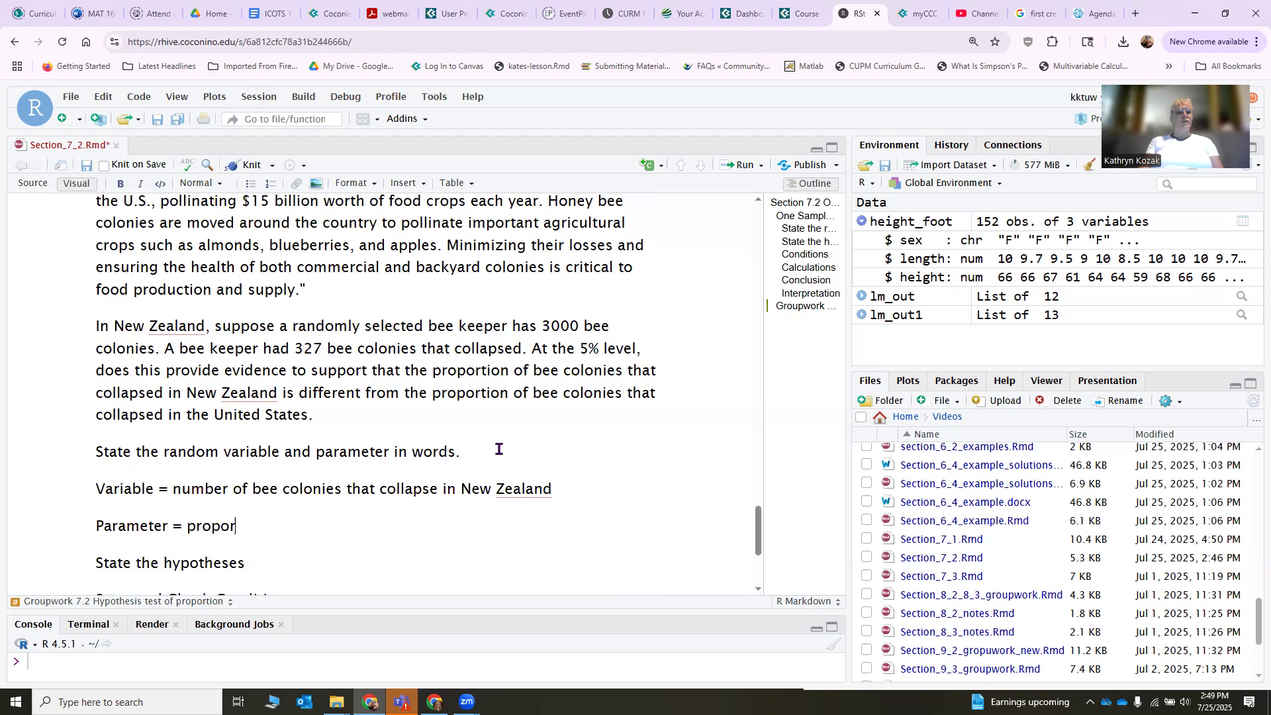
pyautogui.write('tion of bee colo')
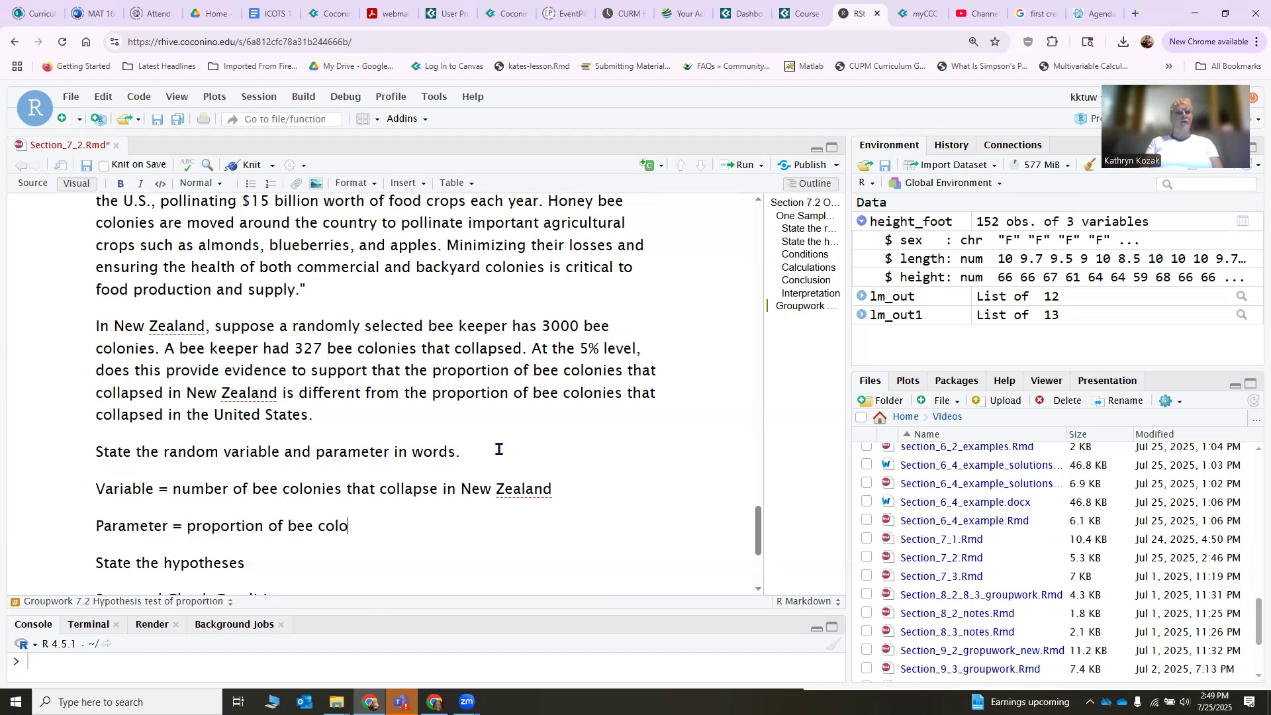
pyautogui.write('nes that collapse in New ')
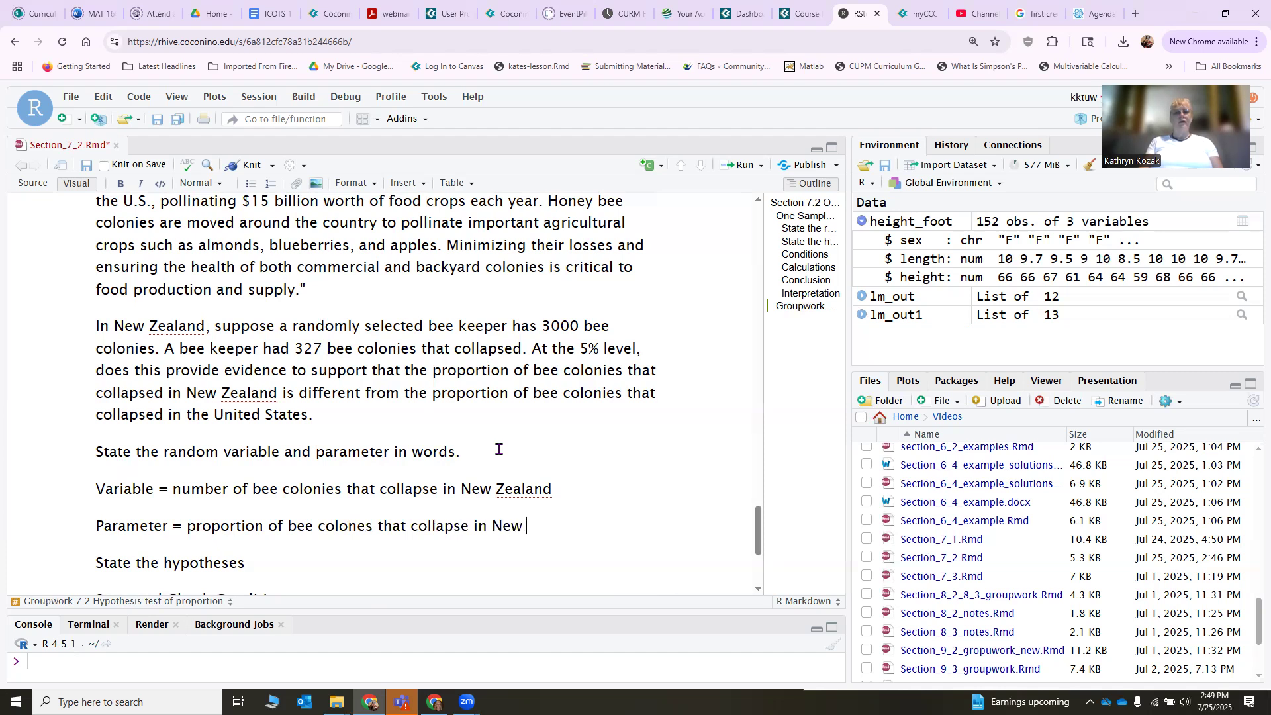
pyautogui.write('Zealand')
# - Copy the phrase "proportion of bee colones that collapse in New Zealand" from the parameter line
pyautogui.scroll(-2, 529, 482)
pyautogui.moveTo(584, 393); pyautogui.dragTo(188, 397)
pyautogui.hotkey('ctrl', 'c')
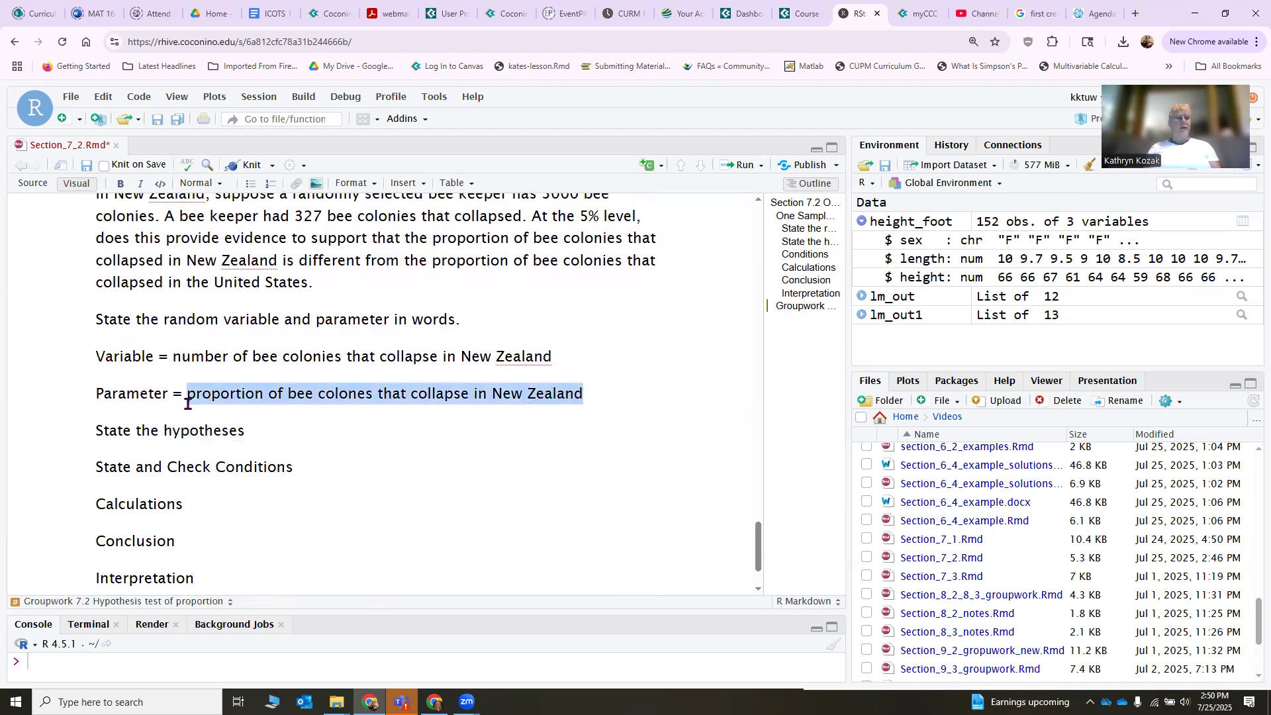
# - Add the line "null hypothesis (Ho)" below "State the hypotheses"
pyautogui.click(281, 430)
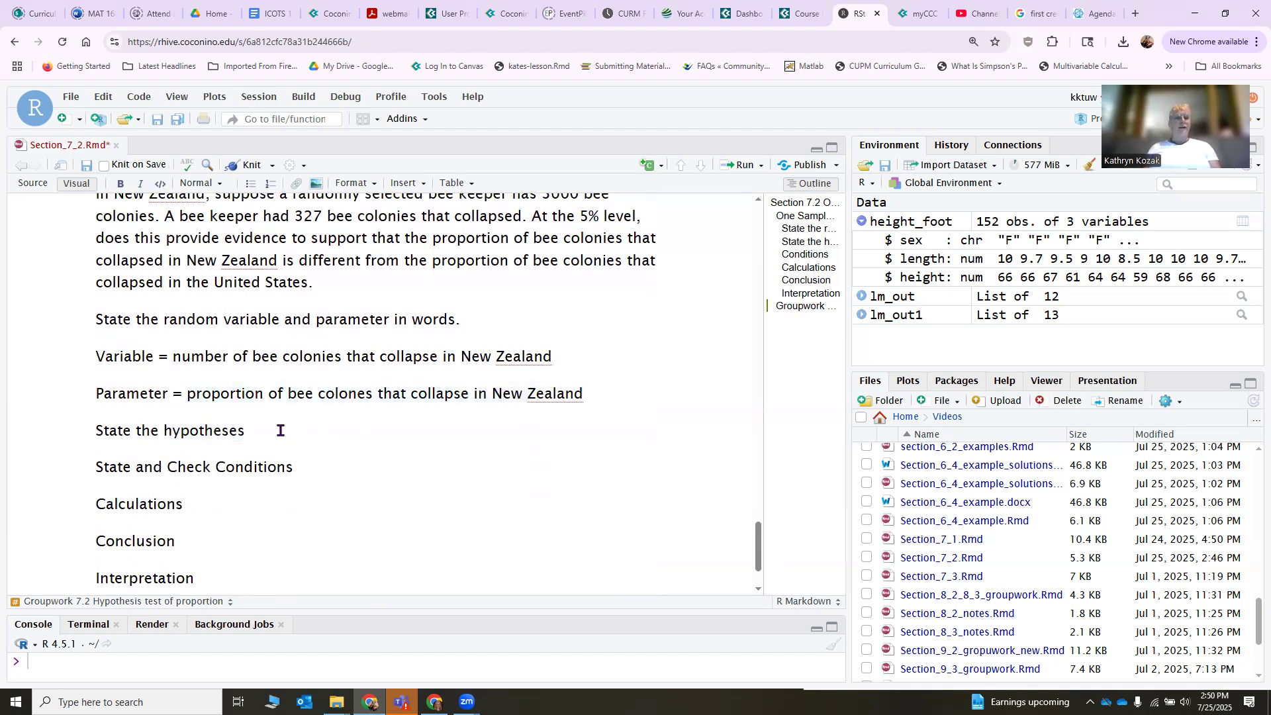
pyautogui.press('Return')
pyautogui.write('H')
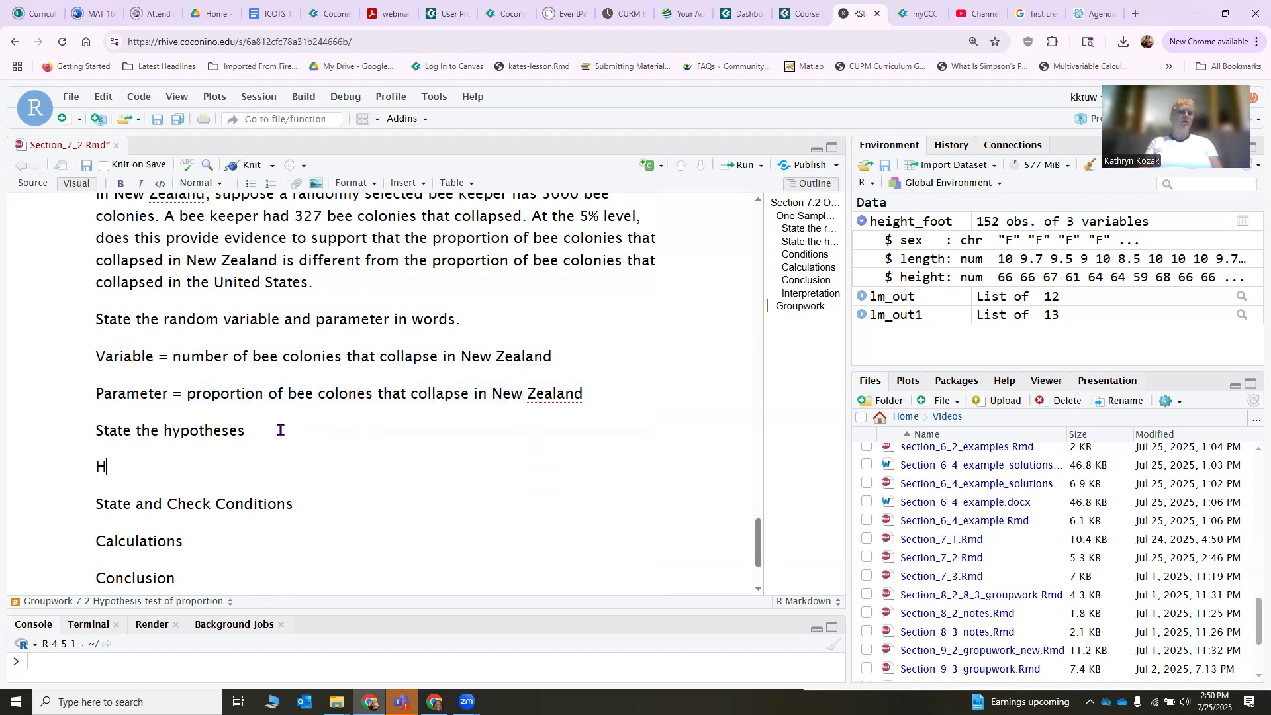
pyautogui.write('onull hypoeh')
pyautogui.write('th')
pyautogui.press('BackSpace')
pyautogui.press('BackSpace')
pyautogui.press('BackSpace')
pyautogui.press('BackSpace')
pyautogui.write('thesis ')
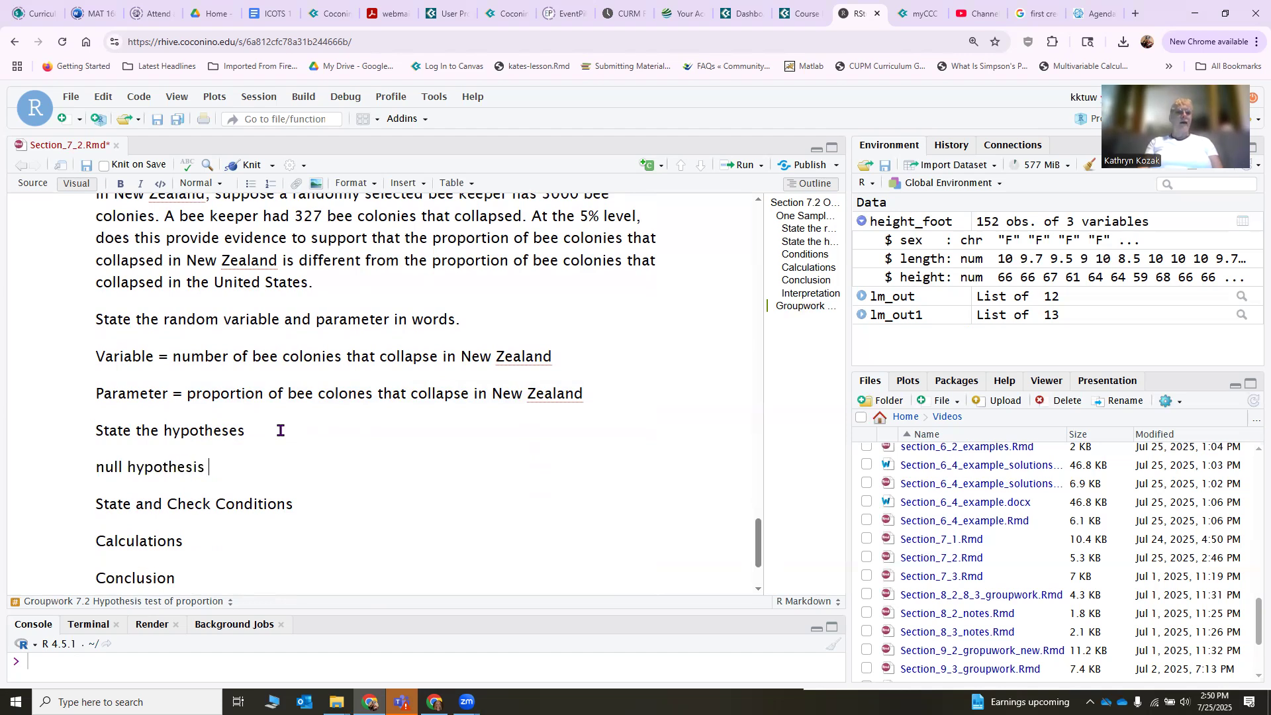
pyautogui.write('(Ho)')
# - Below the null hypothesis line, add "alternative hypothesis( Ha):" followed by the copied phrase about the New Zealand proportion
pyautogui.press('Return')
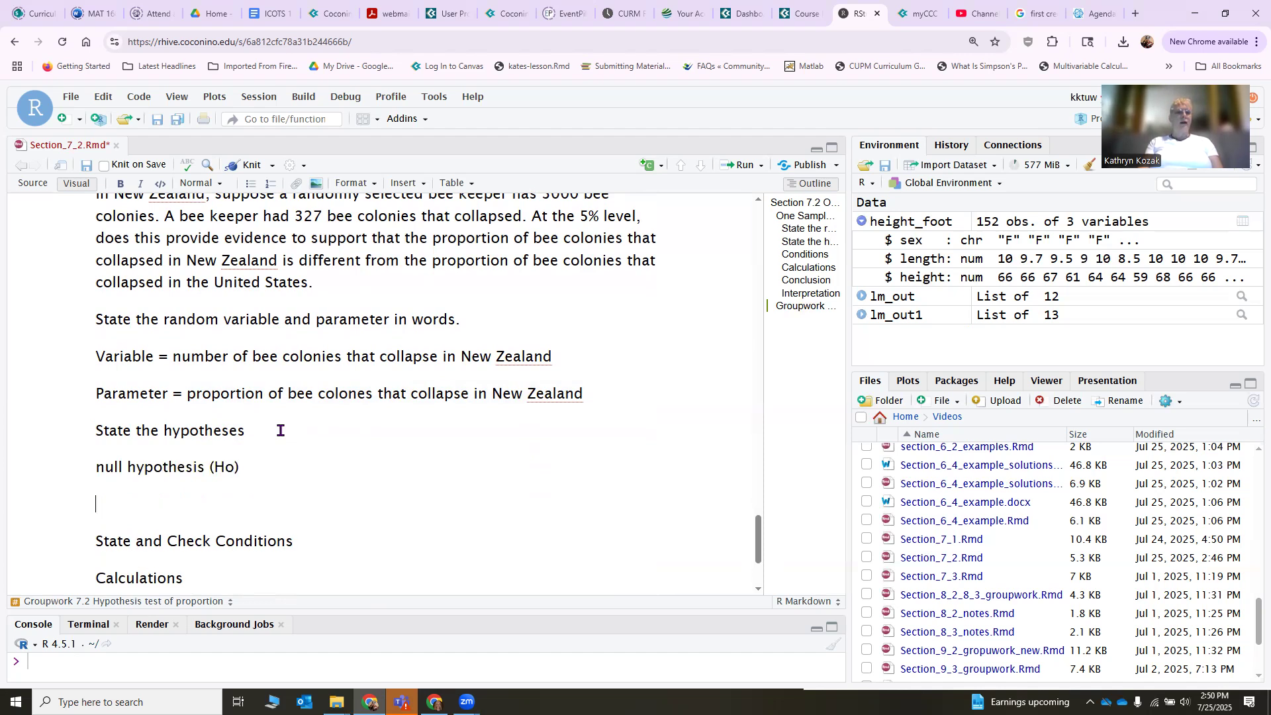
pyautogui.write('alternative hypothesis( Ha):')
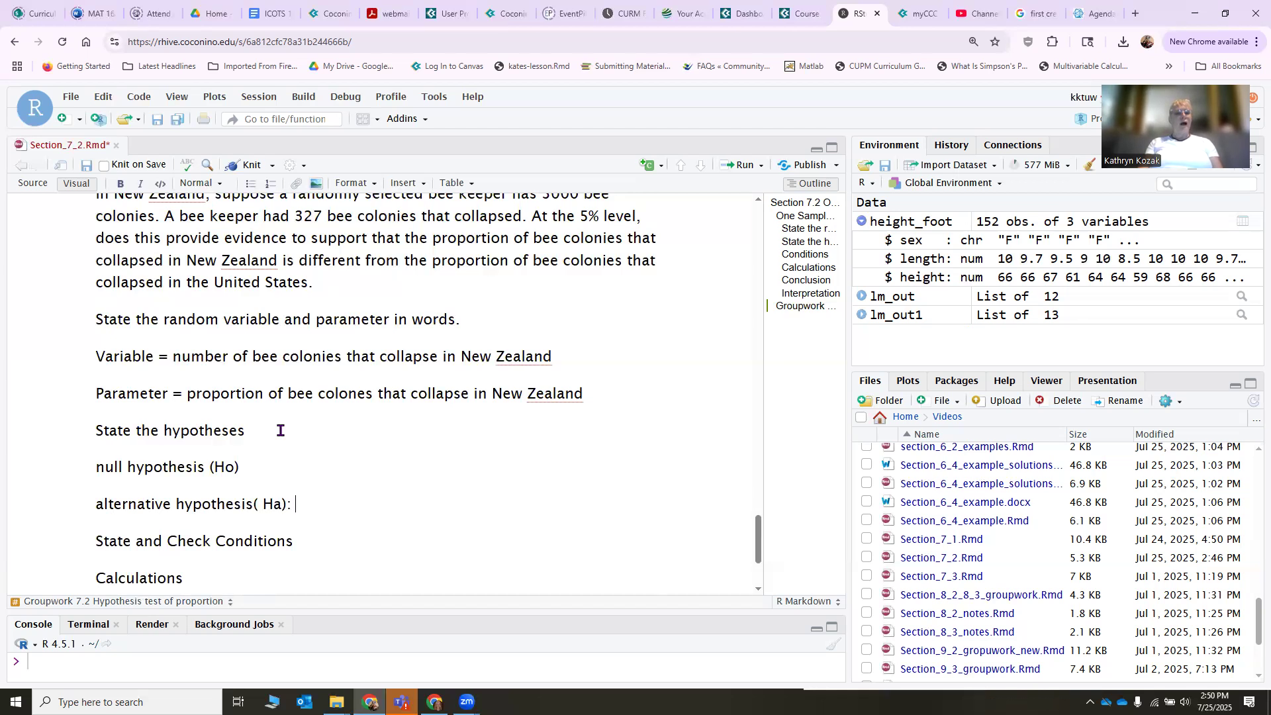
pyautogui.hotkey('ctrl', 'v')
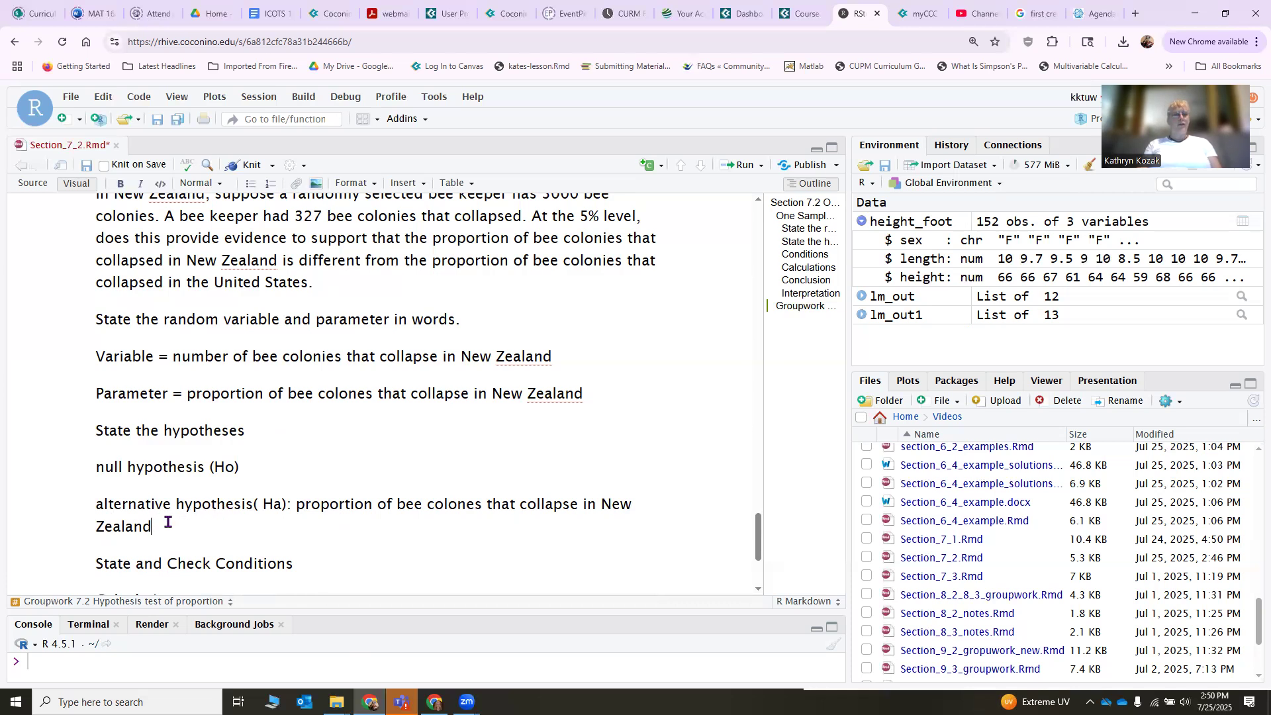
# - Complete the alternative hypothesis with "is different from the proportion of bee colones that collapse in the US"
pyautogui.write('is different from the p')
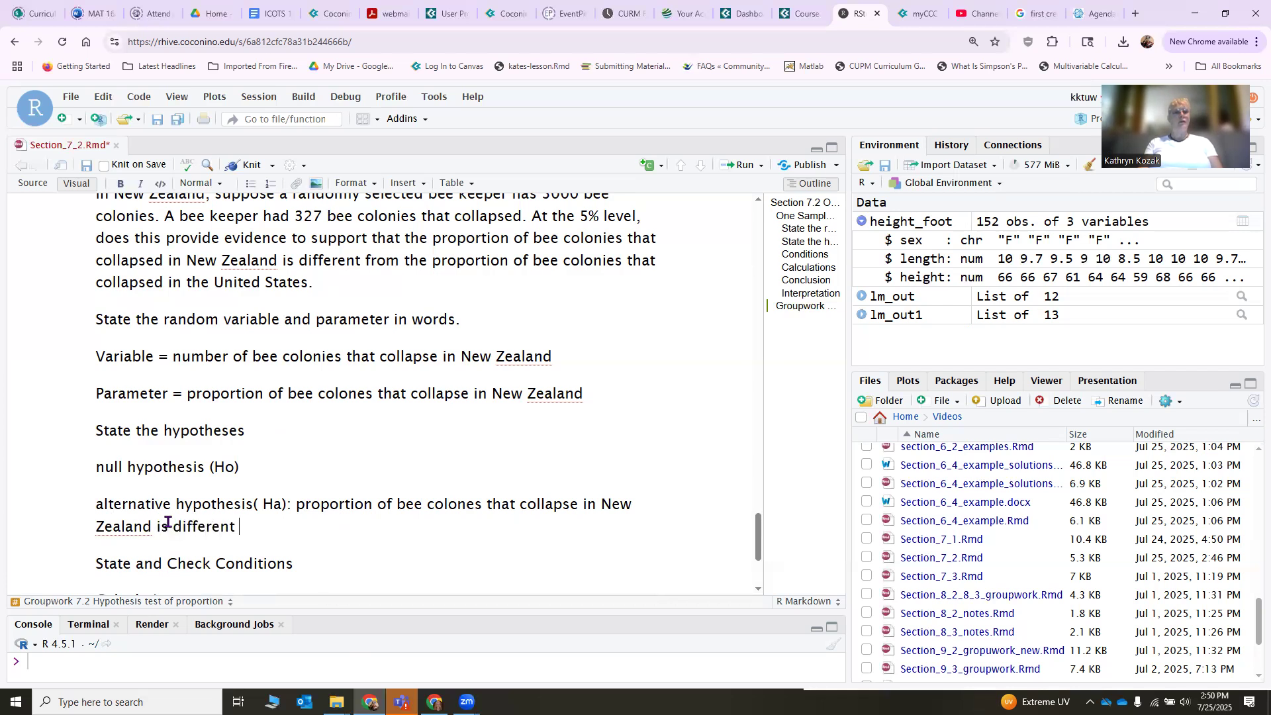
pyautogui.write('oproti')
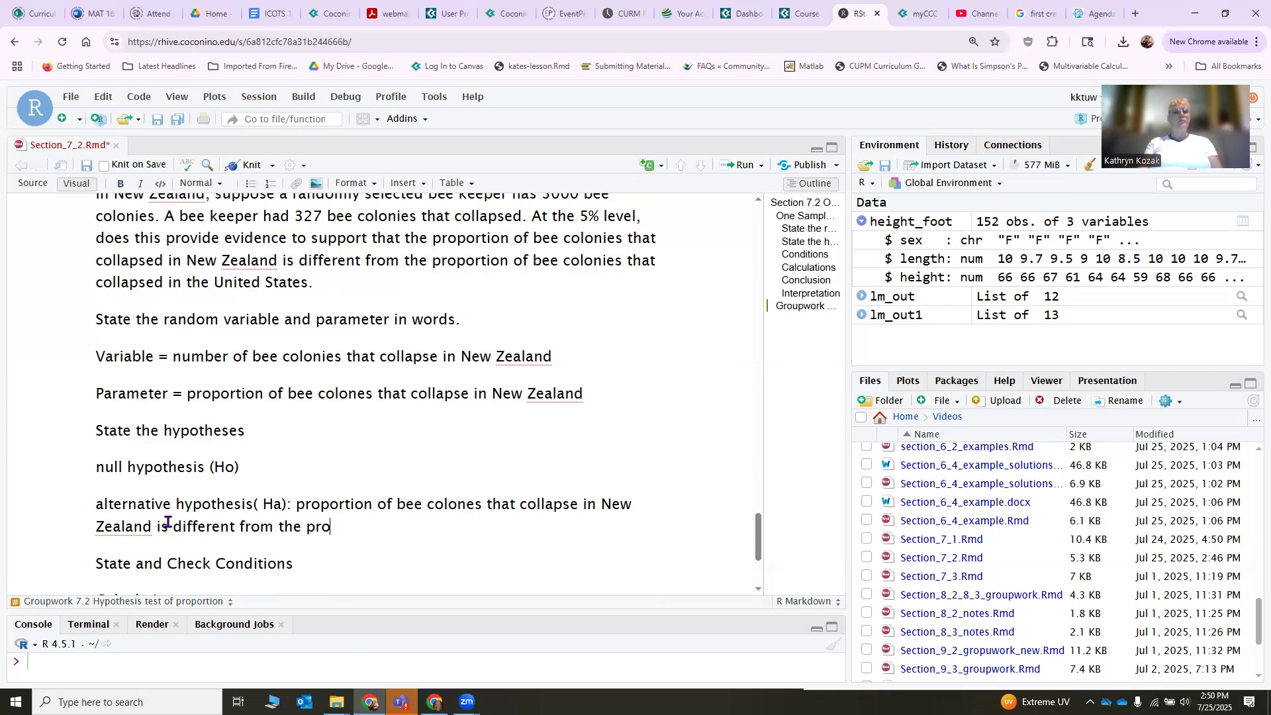
pyautogui.press('BackSpace')
pyautogui.press('BackSpace')
pyautogui.write('ortion of bee colones that co')
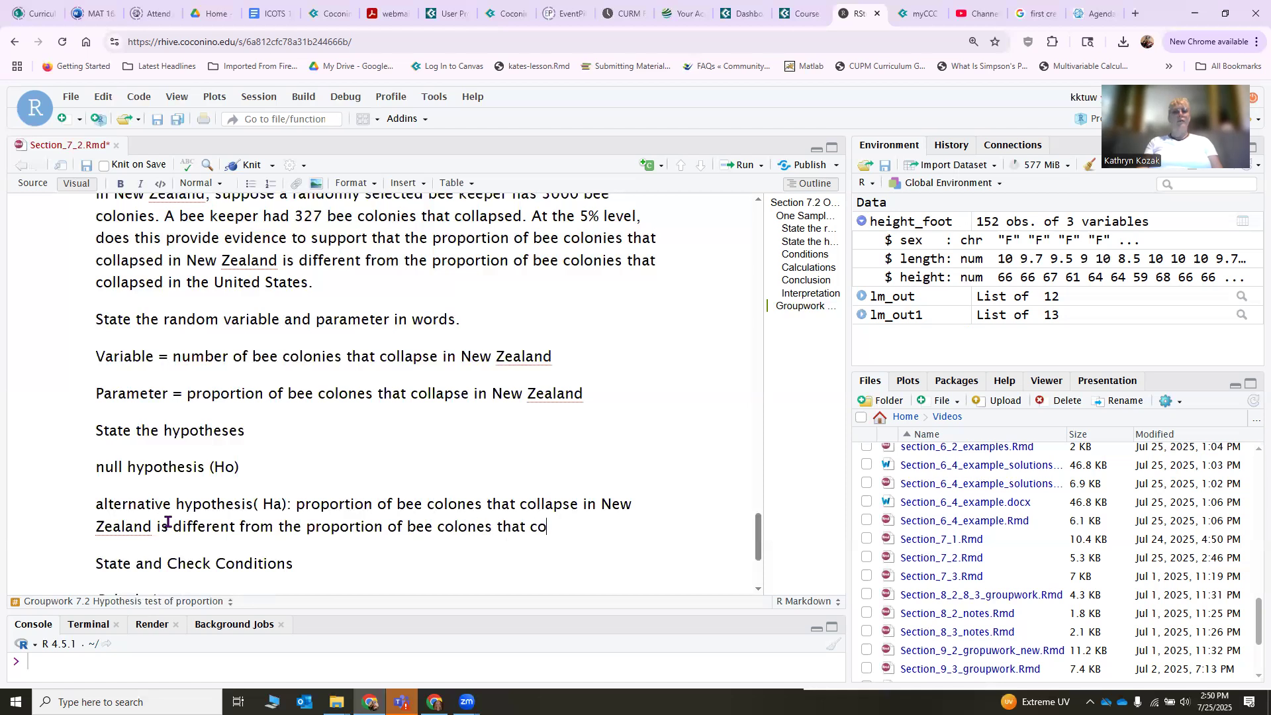
pyautogui.write('llapse in the US.')
pyautogui.press('BackSpace')
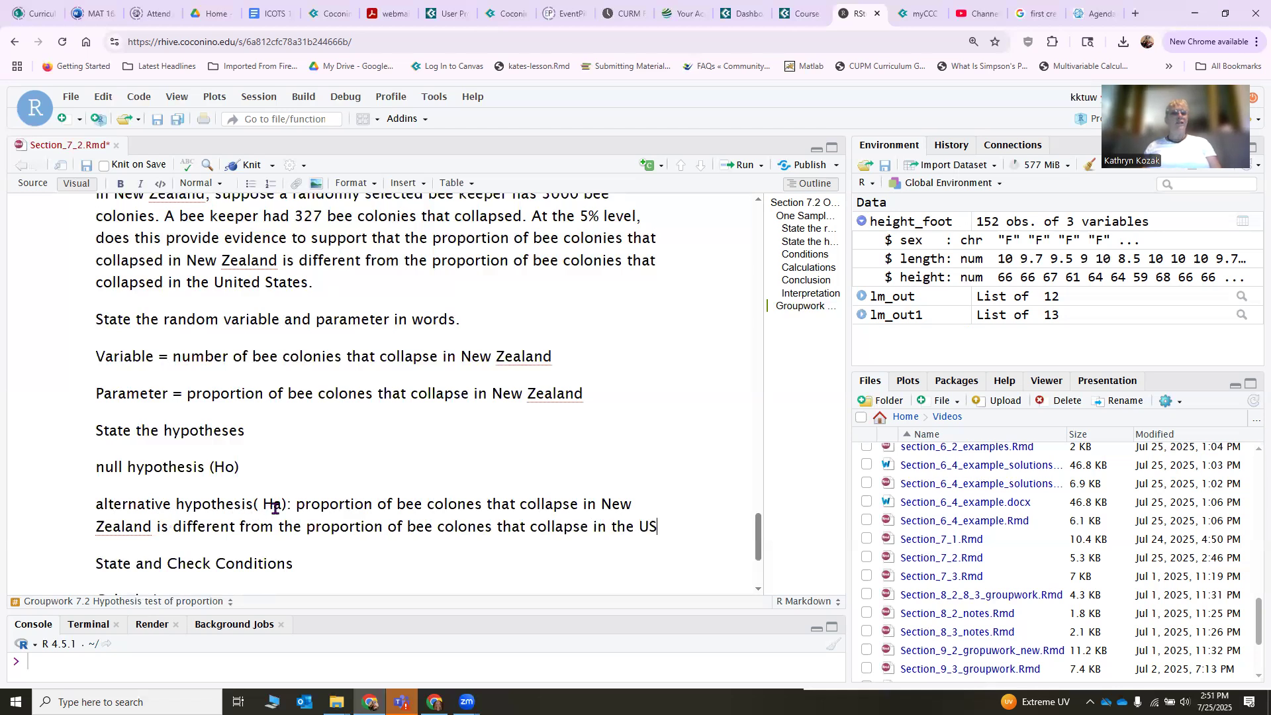
# - Copy the full alternative hypothesis statement after its label and paste it after "null hypothesis (Ho):", adding the missing colon
pyautogui.moveTo(296, 506); pyautogui.dragTo(655, 528)
pyautogui.hotkey('ctrl', 'c')
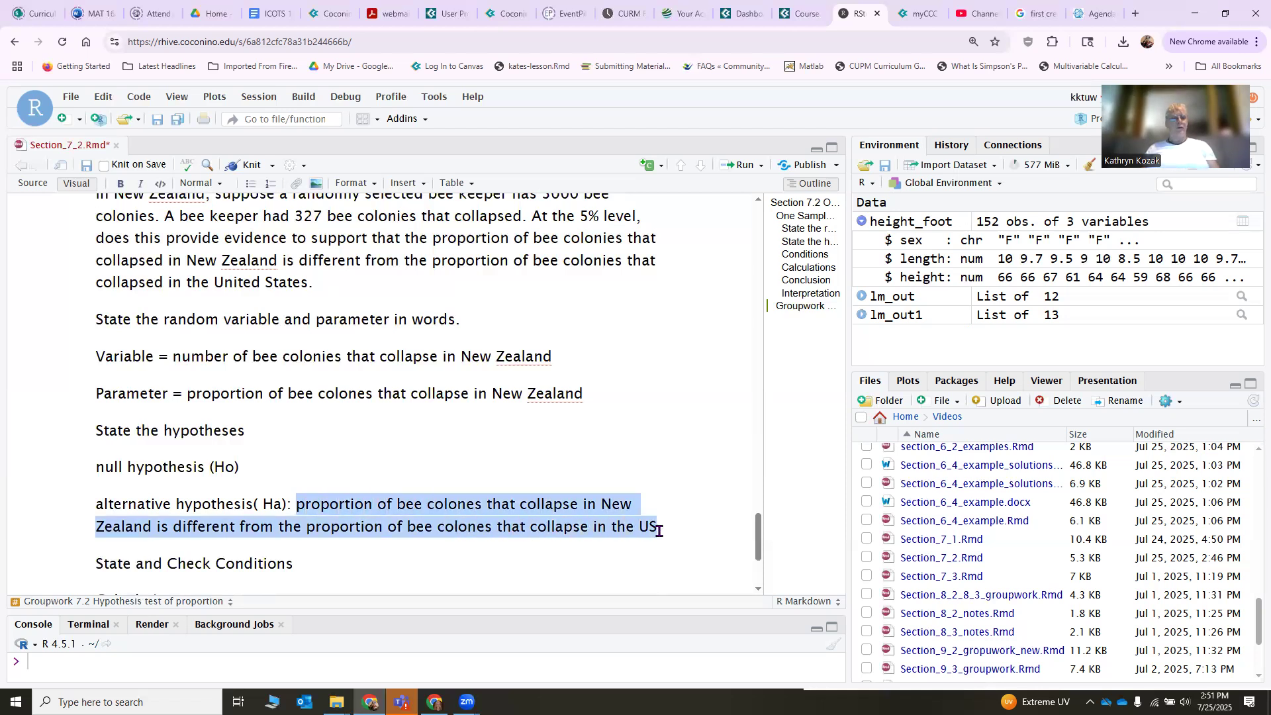
pyautogui.click(292, 466)
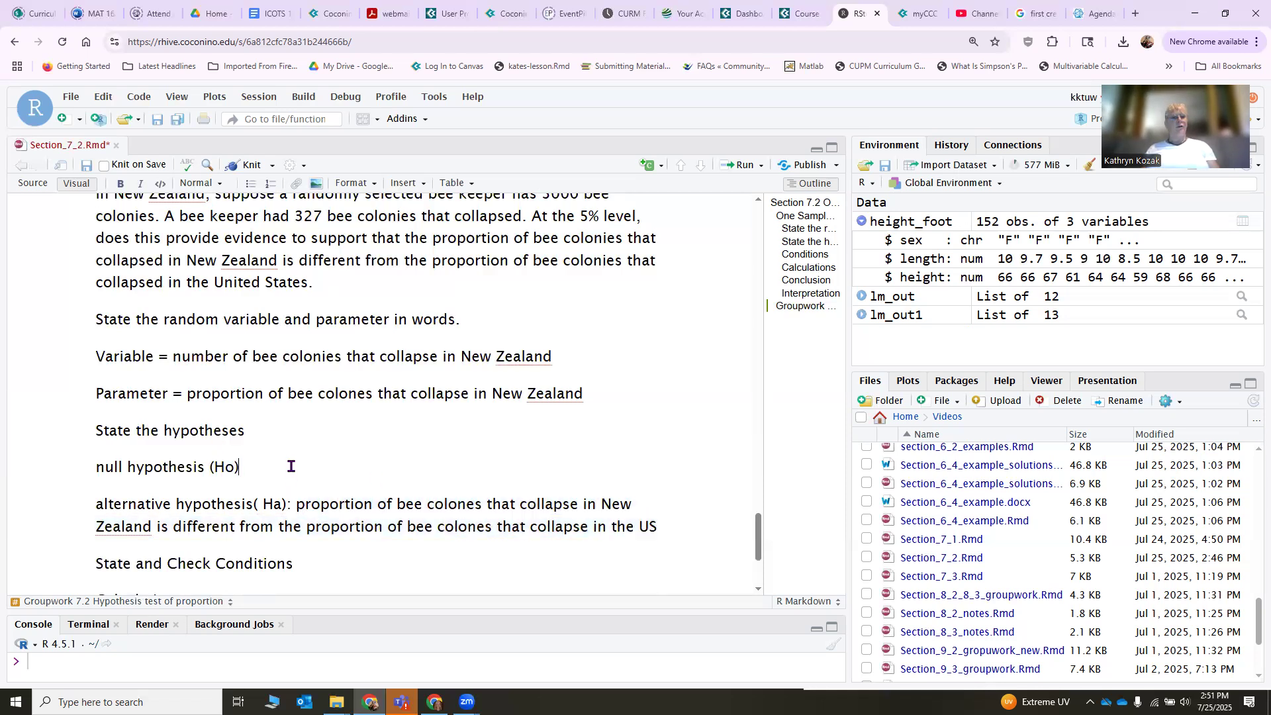
pyautogui.write(':')
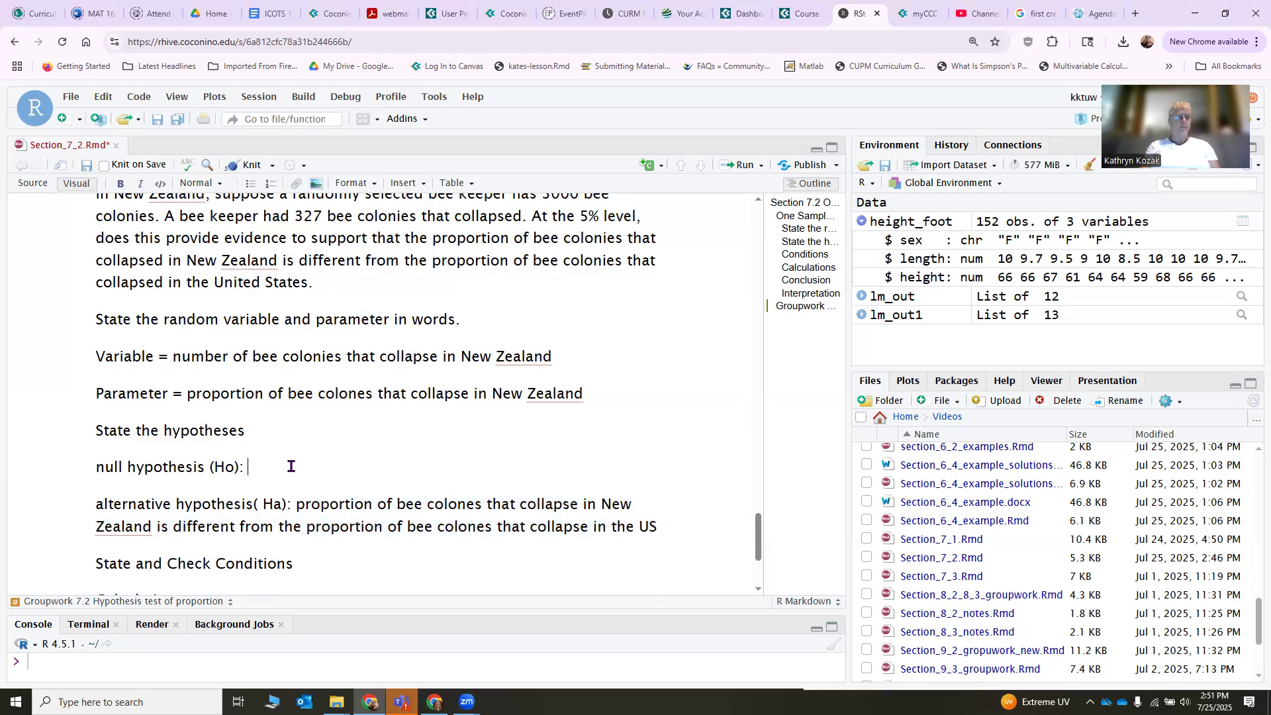
pyautogui.hotkey('ctrl', 'v')
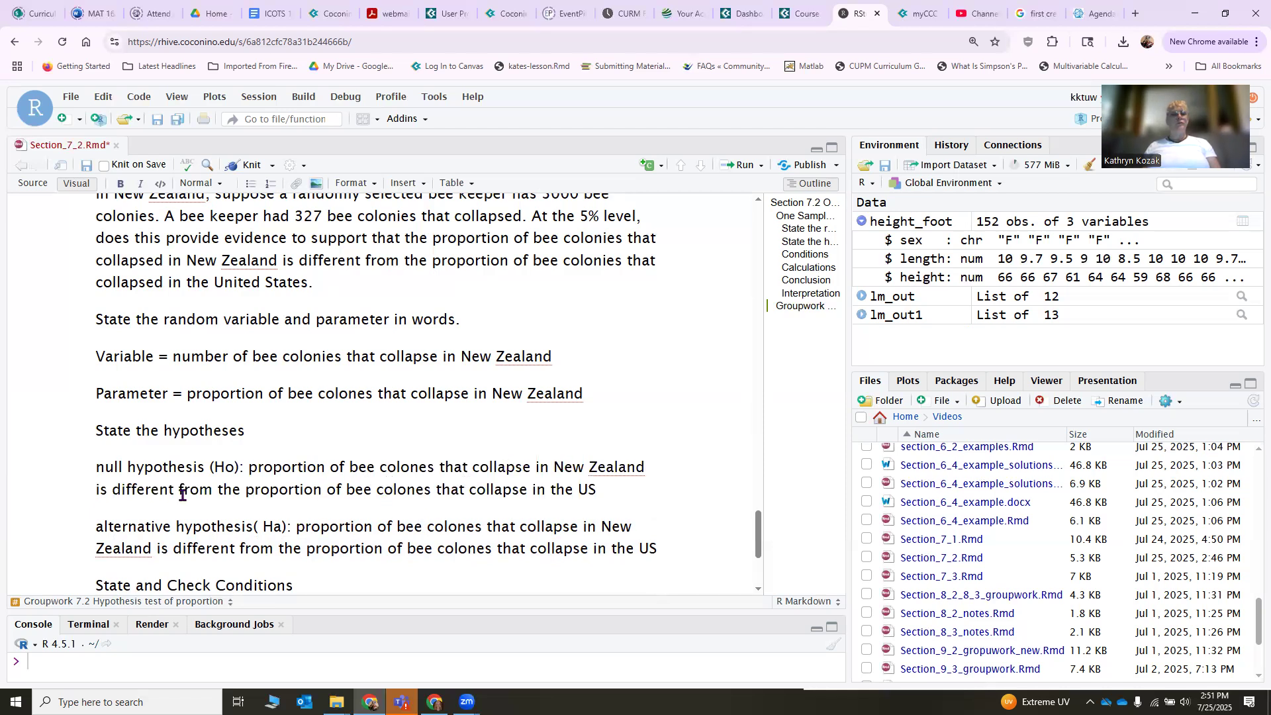
# - In the null hypothesis statement, replace "different from" with "same as"
pyautogui.doubleClick(132, 492)
pyautogui.write('sam')
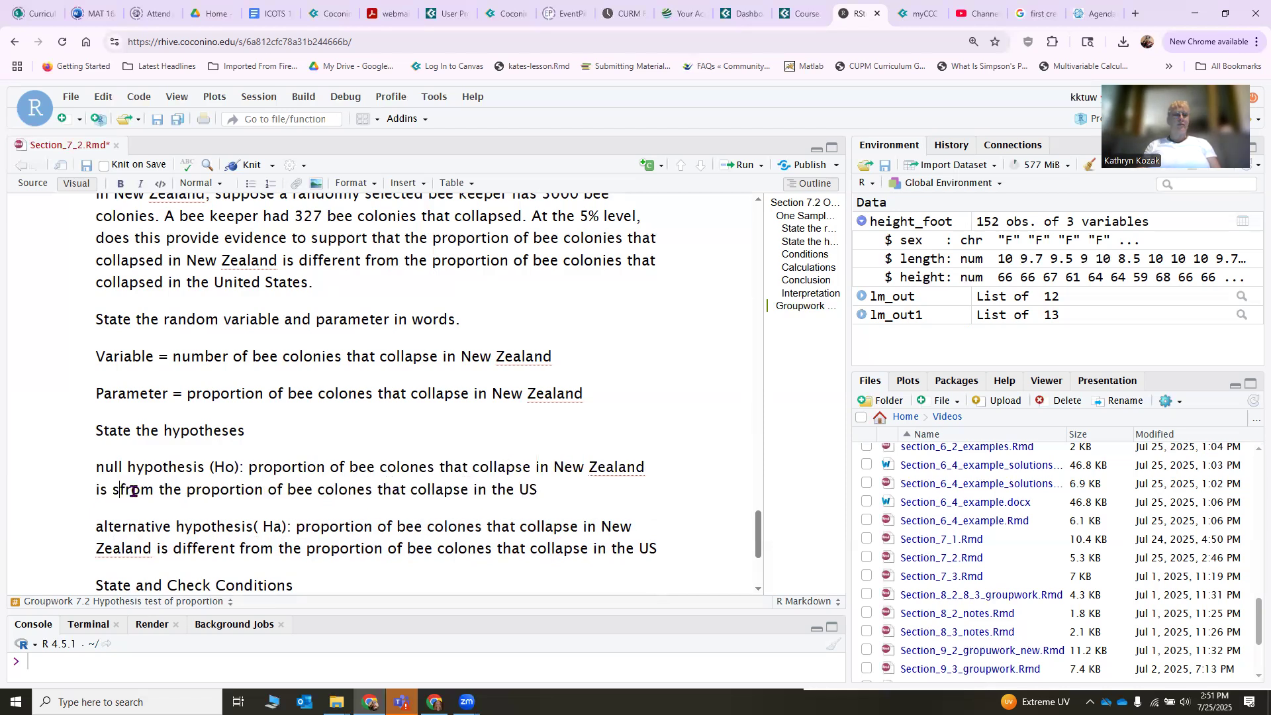
pyautogui.write('e as')
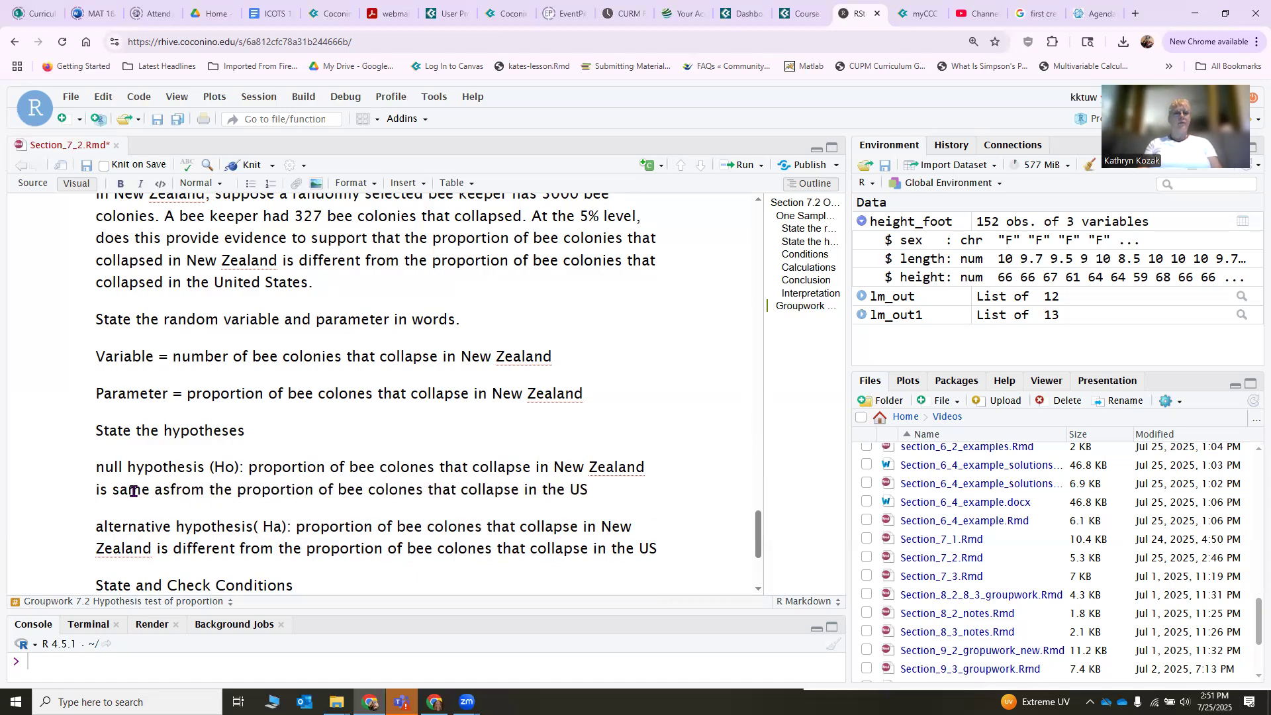
pyautogui.press('Delete')
pyautogui.press('Delete')
pyautogui.press('Delete')
pyautogui.press('Delete')
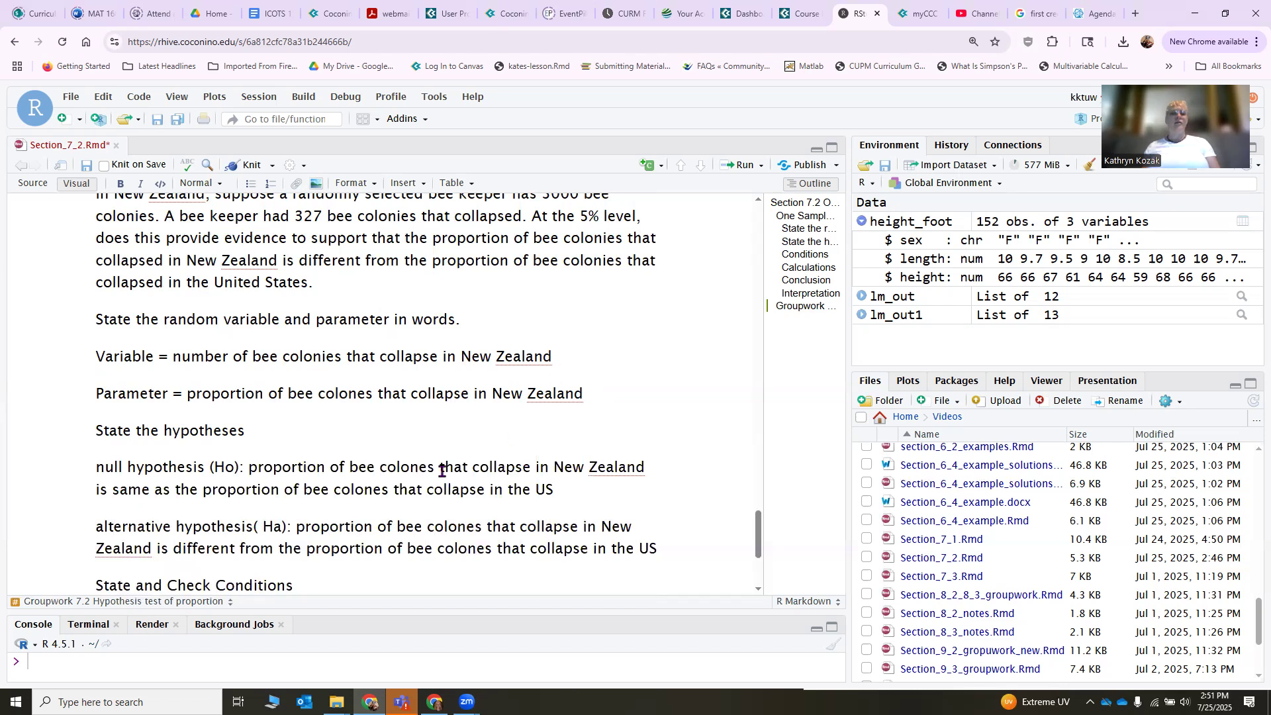
# - Below "State and Check Conditions", add the line "State: A random sample of bee colony status in New Zealand is taken."
pyautogui.scroll(-2, 442, 471)
pyautogui.click(331, 456)
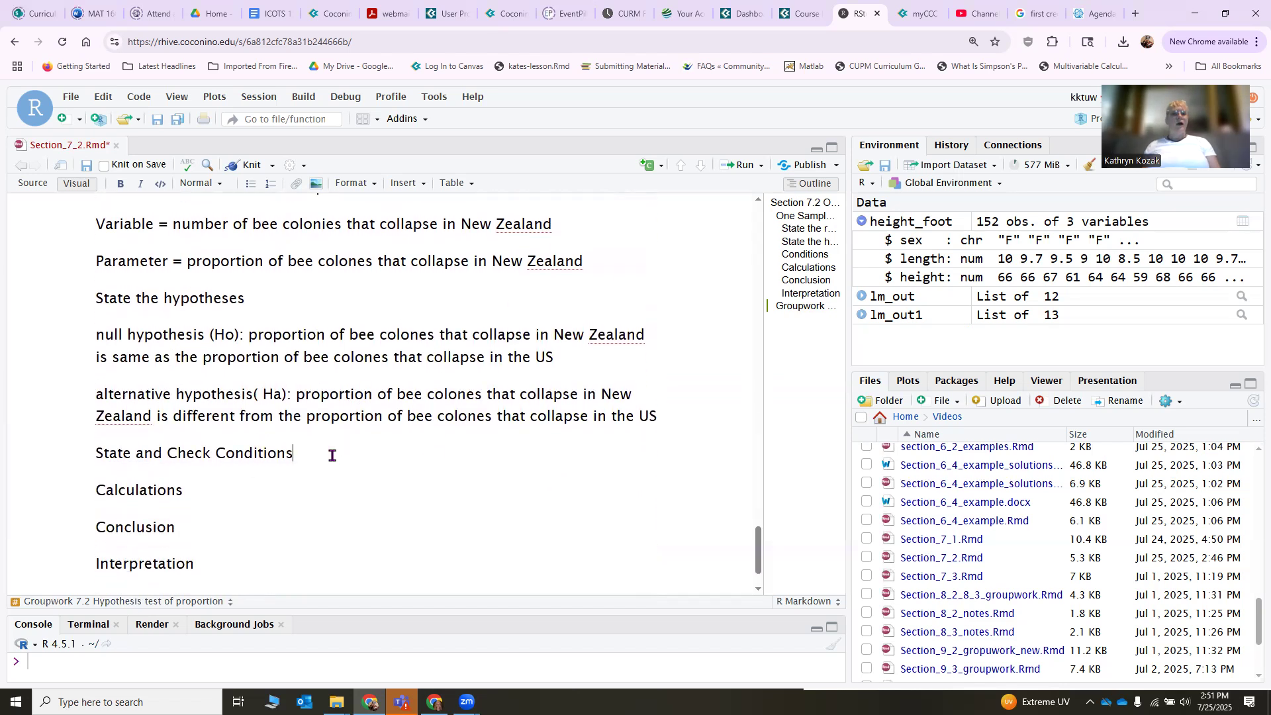
pyautogui.press('Return')
pyautogui.write('State: ')
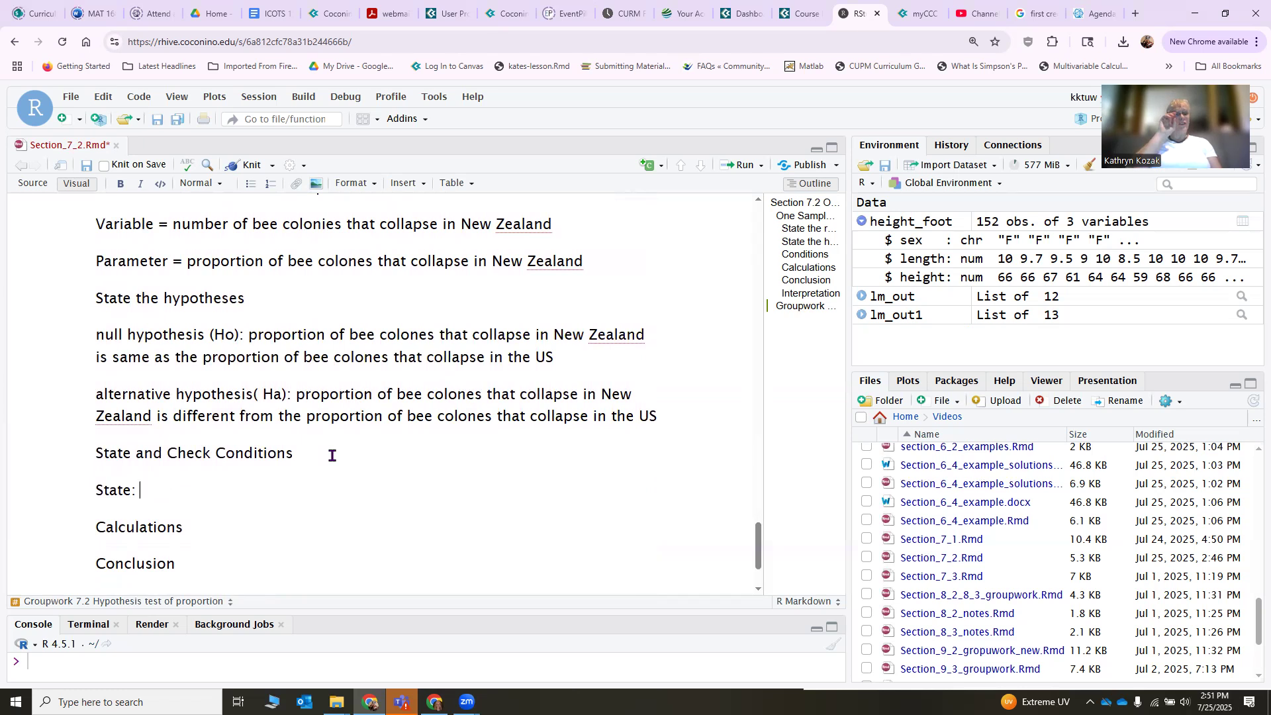
pyautogui.write('A reando')
pyautogui.press('BackSpace')
pyautogui.press('BackSpace')
pyautogui.press('BackSpace')
pyautogui.press('BackSpace')
pyautogui.press('BackSpace')
pyautogui.write('andom ')
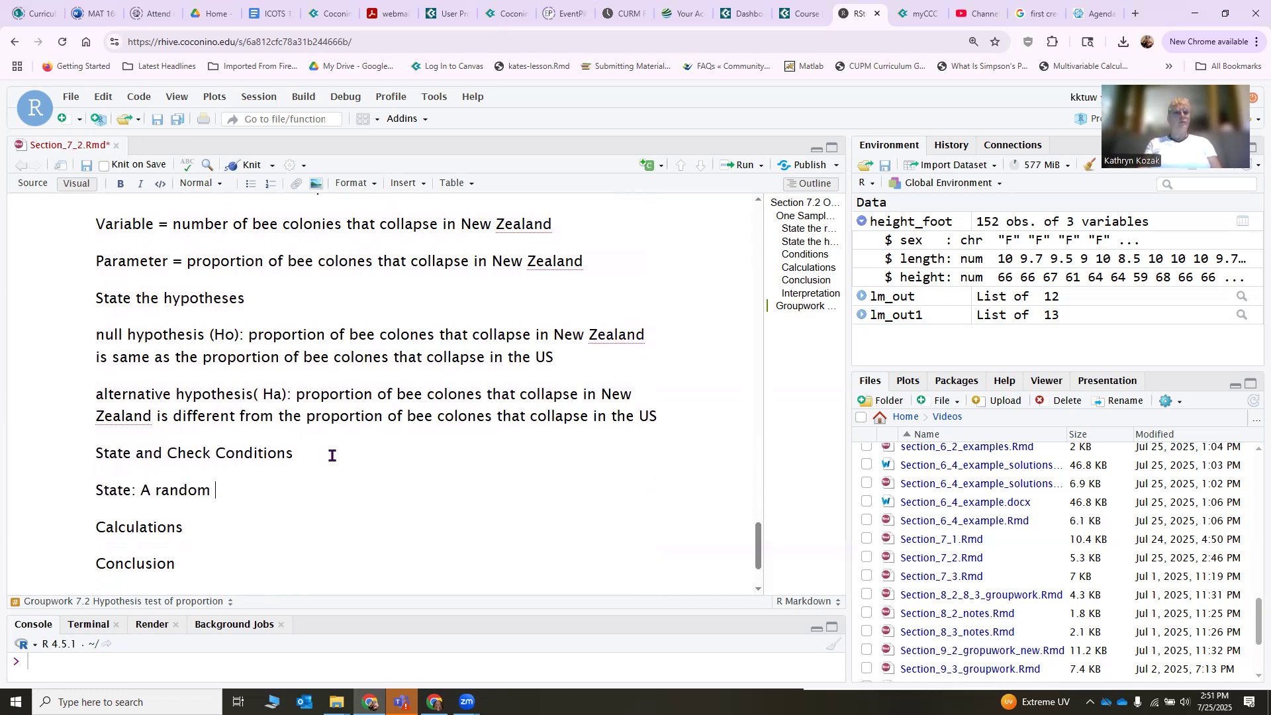
pyautogui.write('sample of')
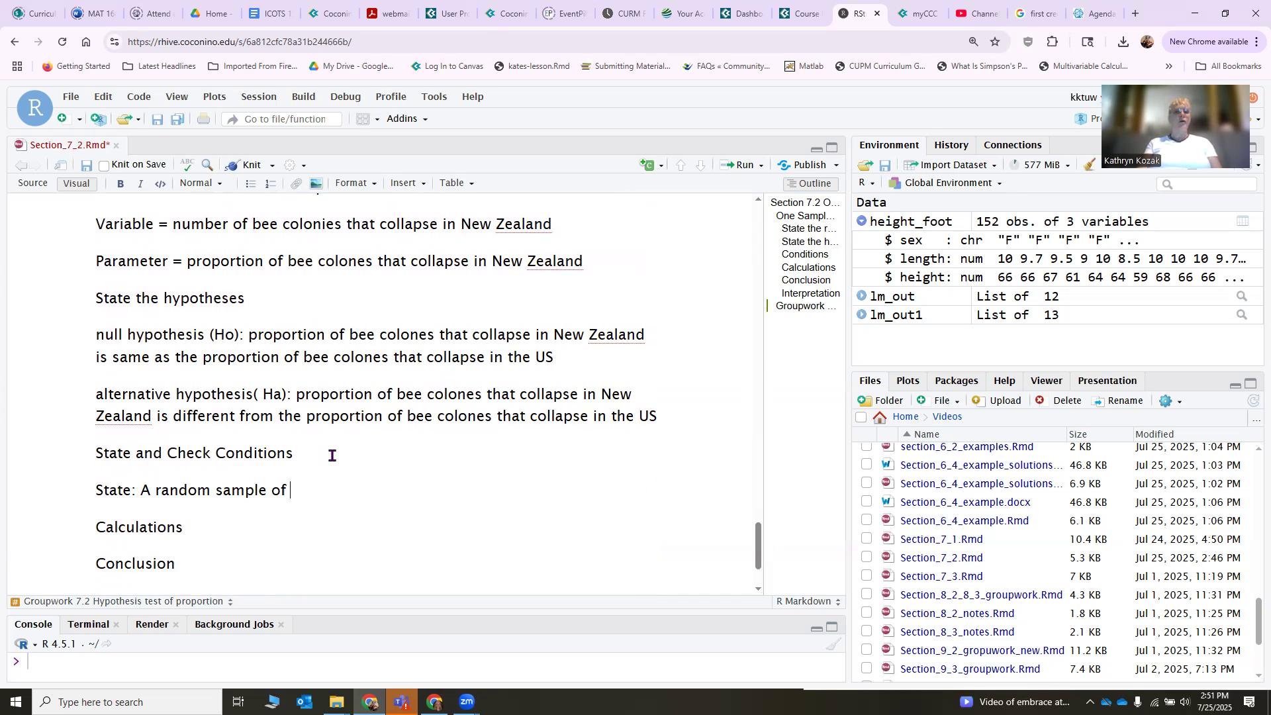
pyautogui.write('ee colonoy')
pyautogui.press('BackSpace')
pyautogui.press('BackSpace')
pyautogui.write('y state')
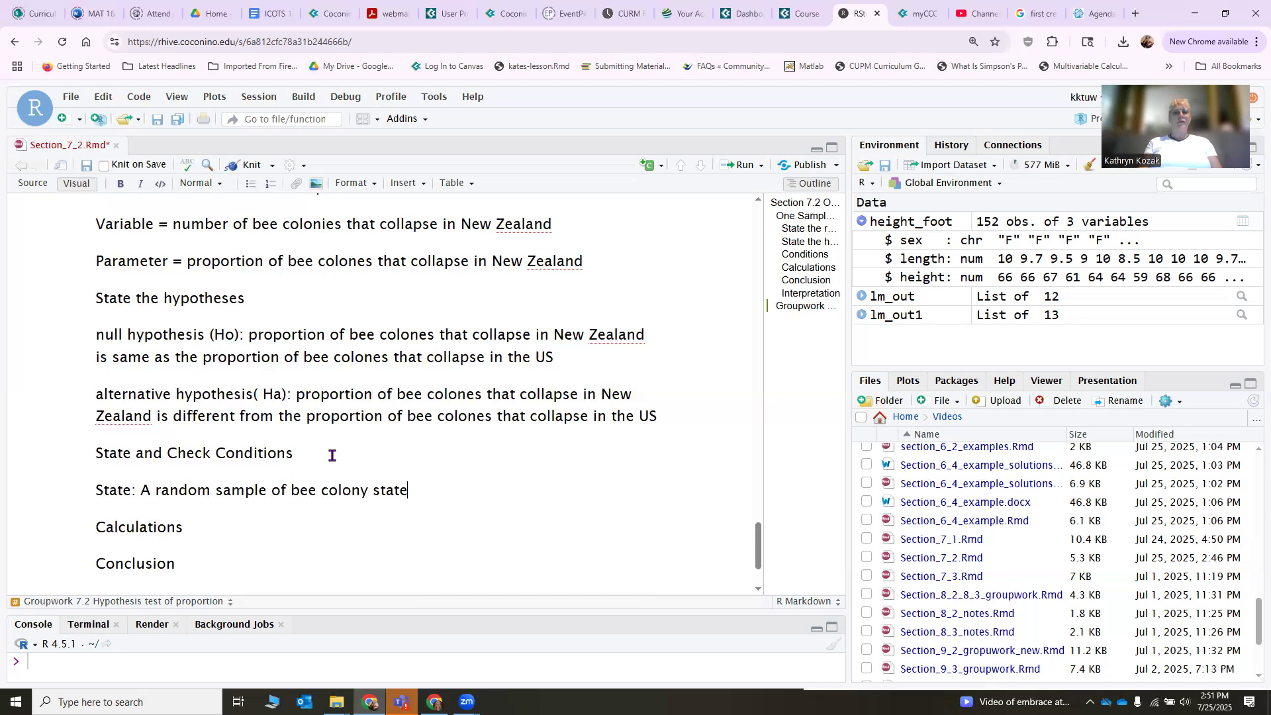
pyautogui.press('BackSpace')
pyautogui.write('us in the')
pyautogui.press('BackSpace')
pyautogui.press('BackSpace')
pyautogui.press('BackSpace')
pyautogui.write('Ne w')
pyautogui.press('BackSpace')
pyautogui.press('BackSpace')
pyautogui.write('w Zealand is taken.')
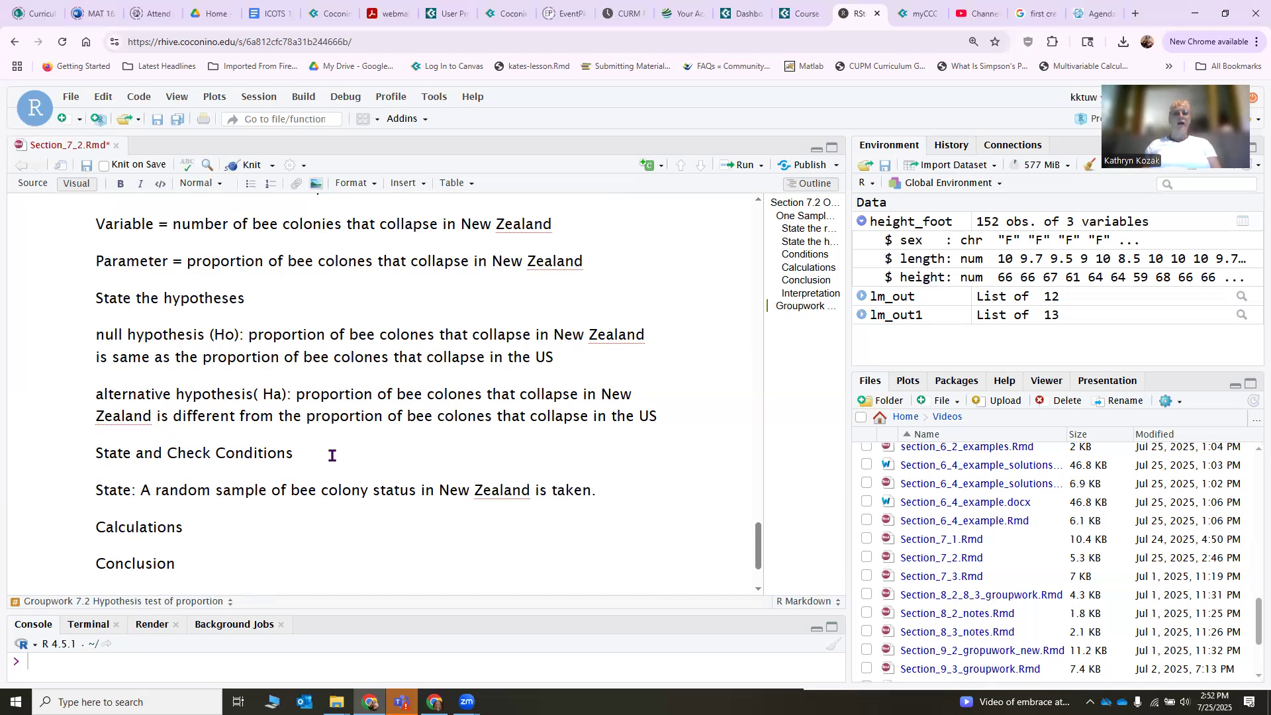
# - Insert the sample size 3000 before "bee colony status" in the random sample condition
pyautogui.scroll(6, 331, 455)
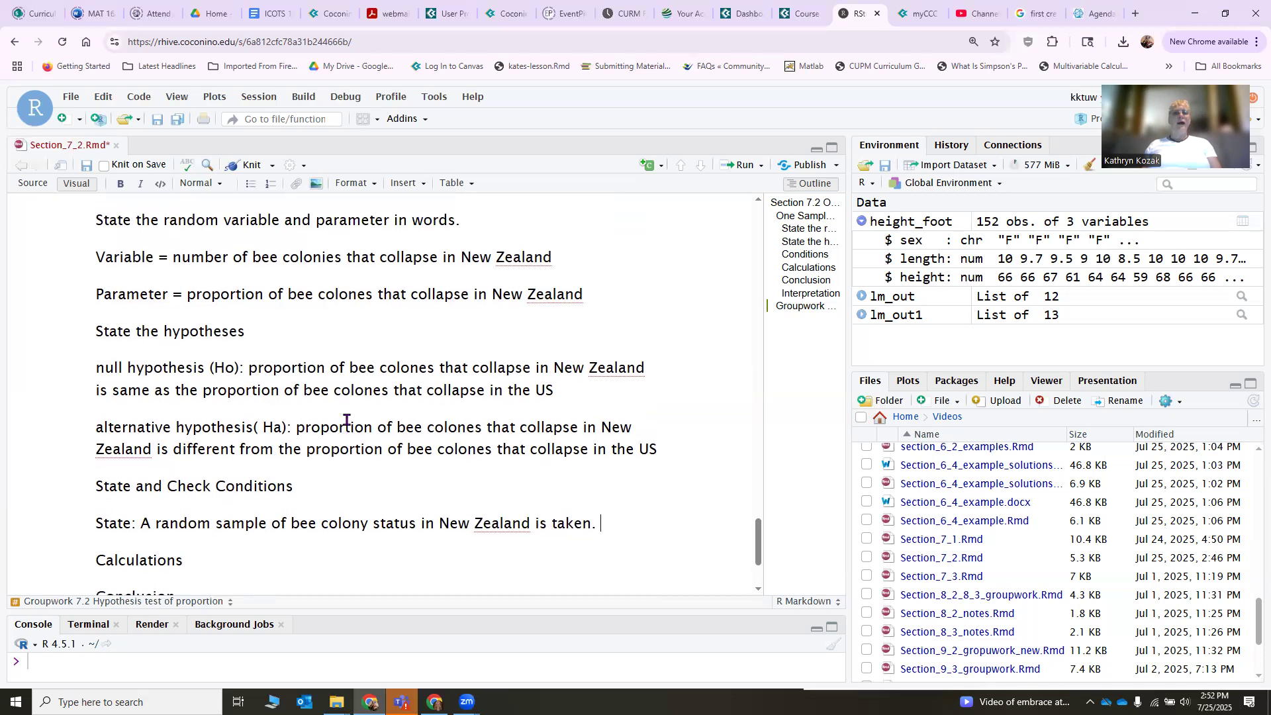
pyautogui.scroll(-2, 236, 452)
pyautogui.scroll(-8, 237, 452)
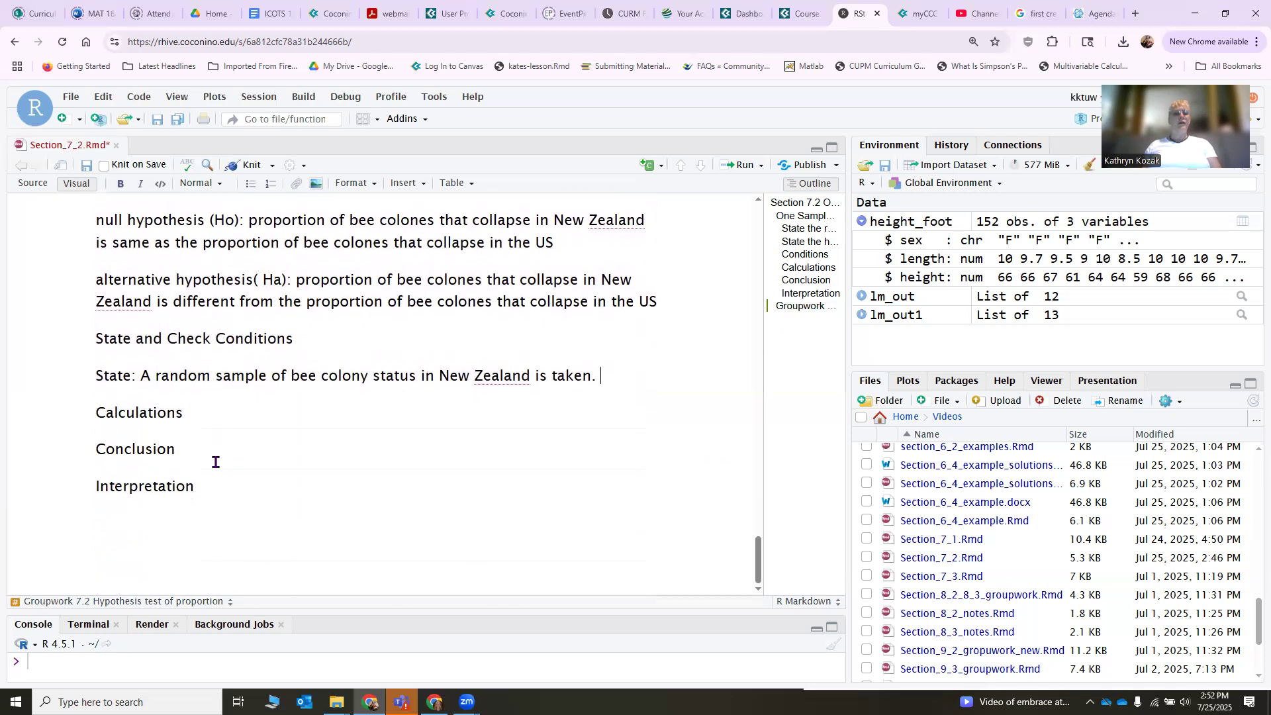
pyautogui.click(296, 378)
pyautogui.write('3000')
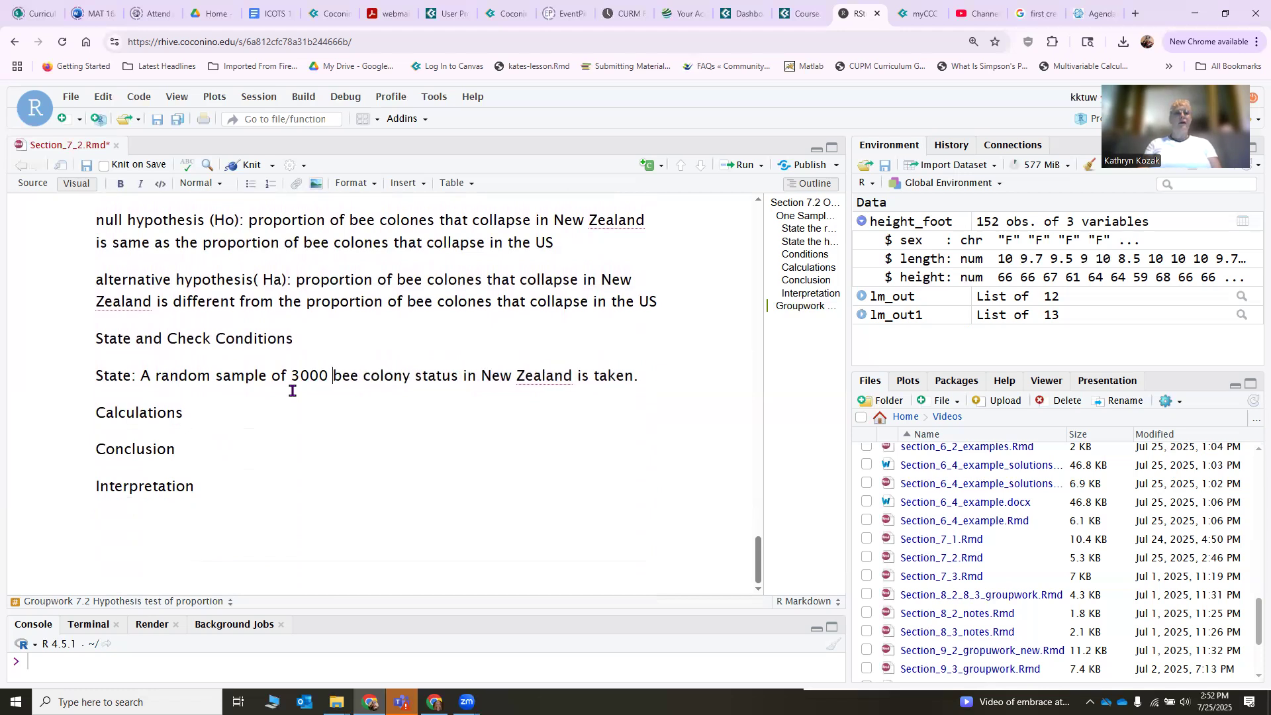
# - Below the random sample condition, add the line "Check: This was stated that a random sample was taken."
pyautogui.click(647, 376)
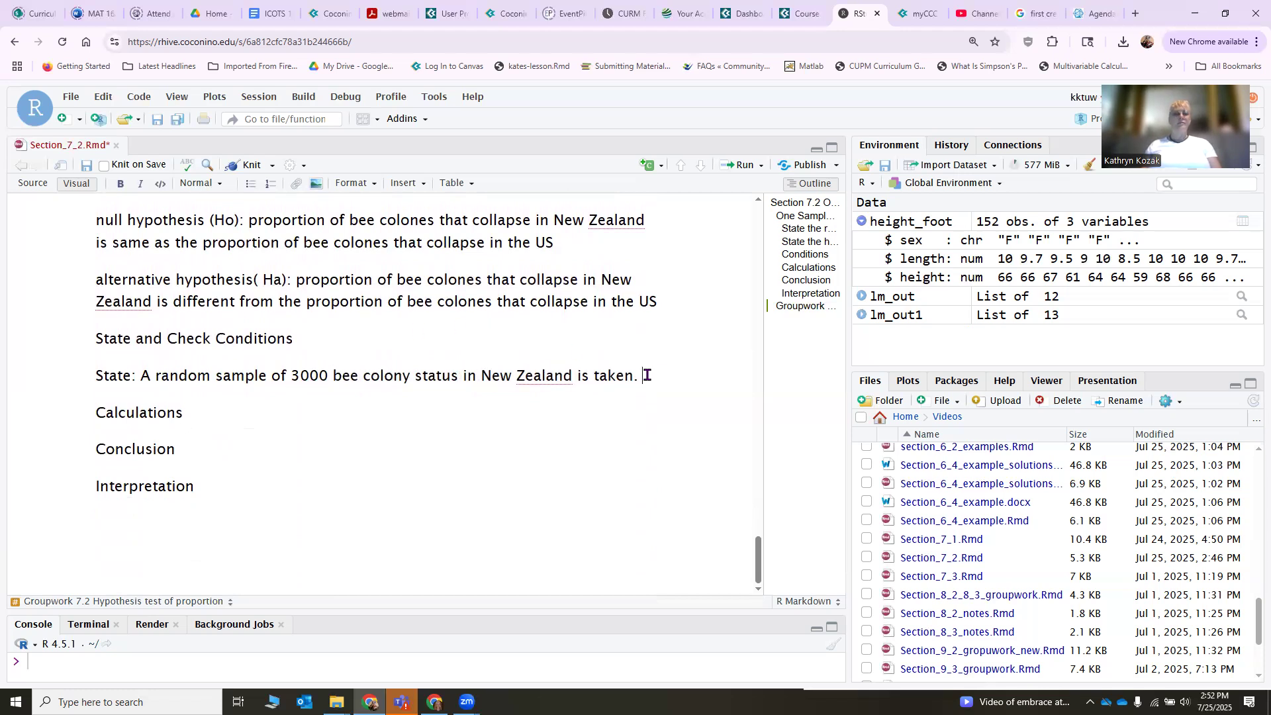
pyautogui.press('Return')
pyautogui.write('Check:')
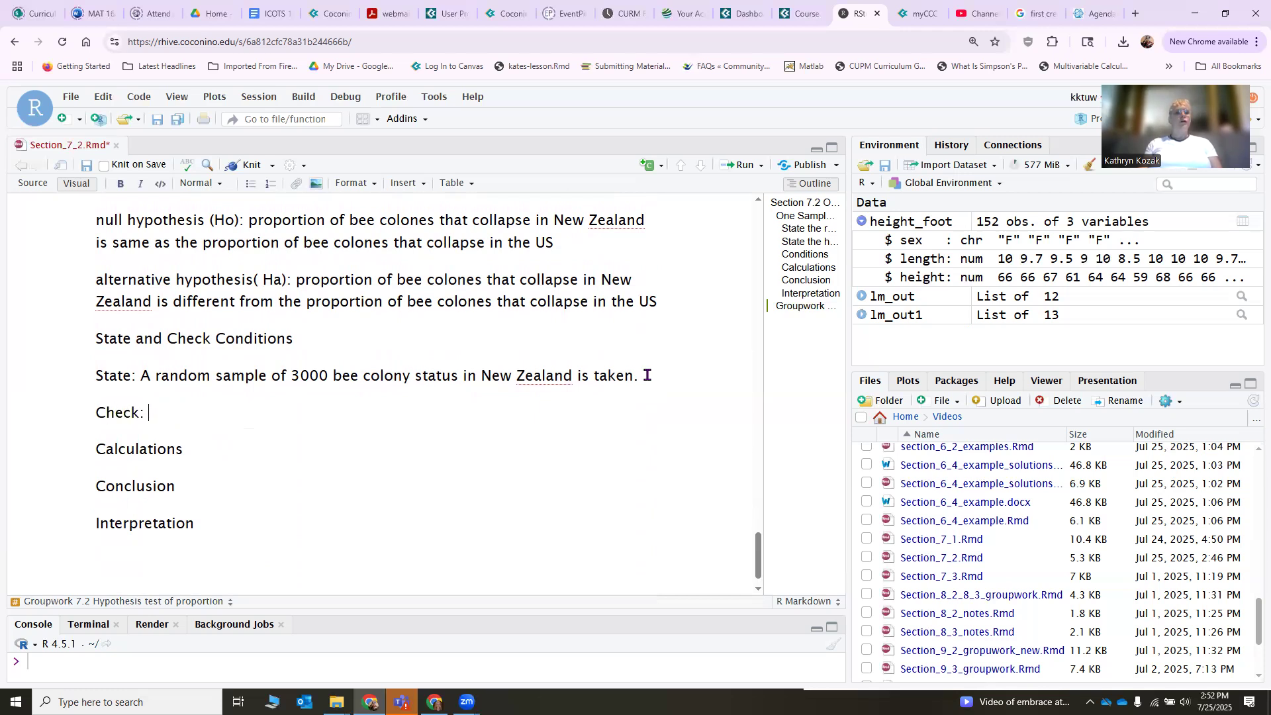
pyautogui.scroll(4, 647, 371)
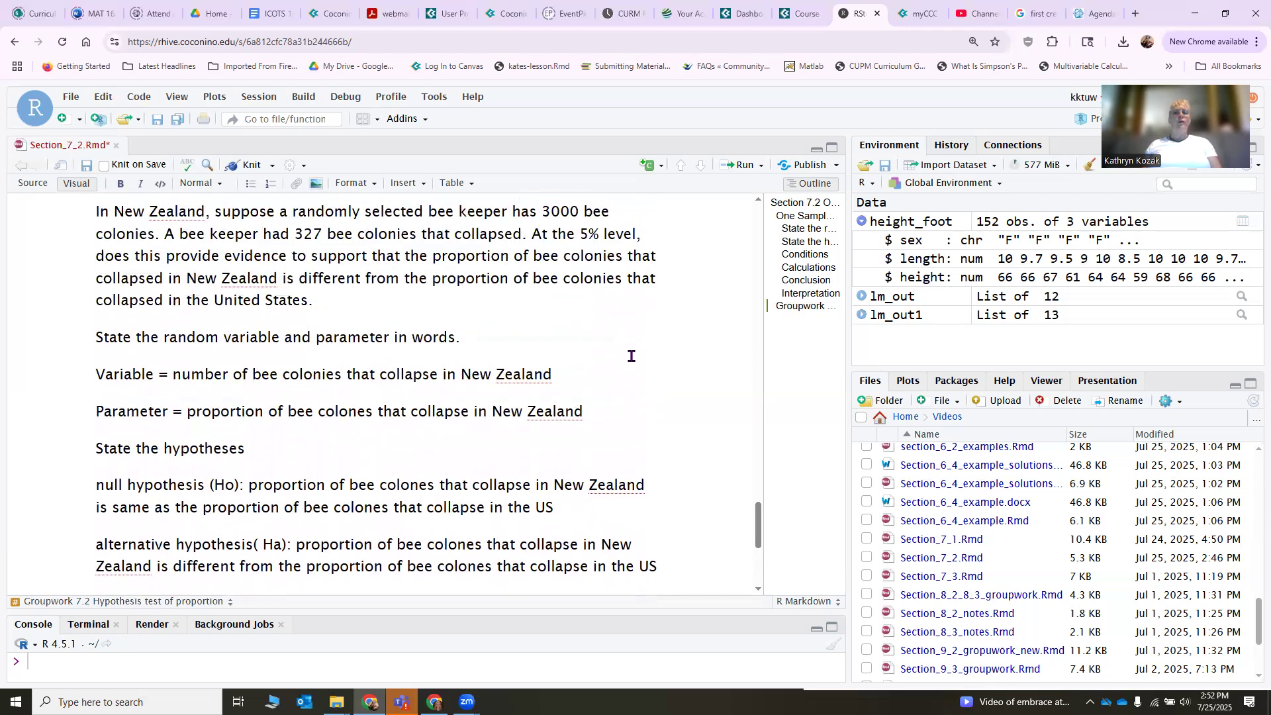
pyautogui.scroll(1, 631, 356)
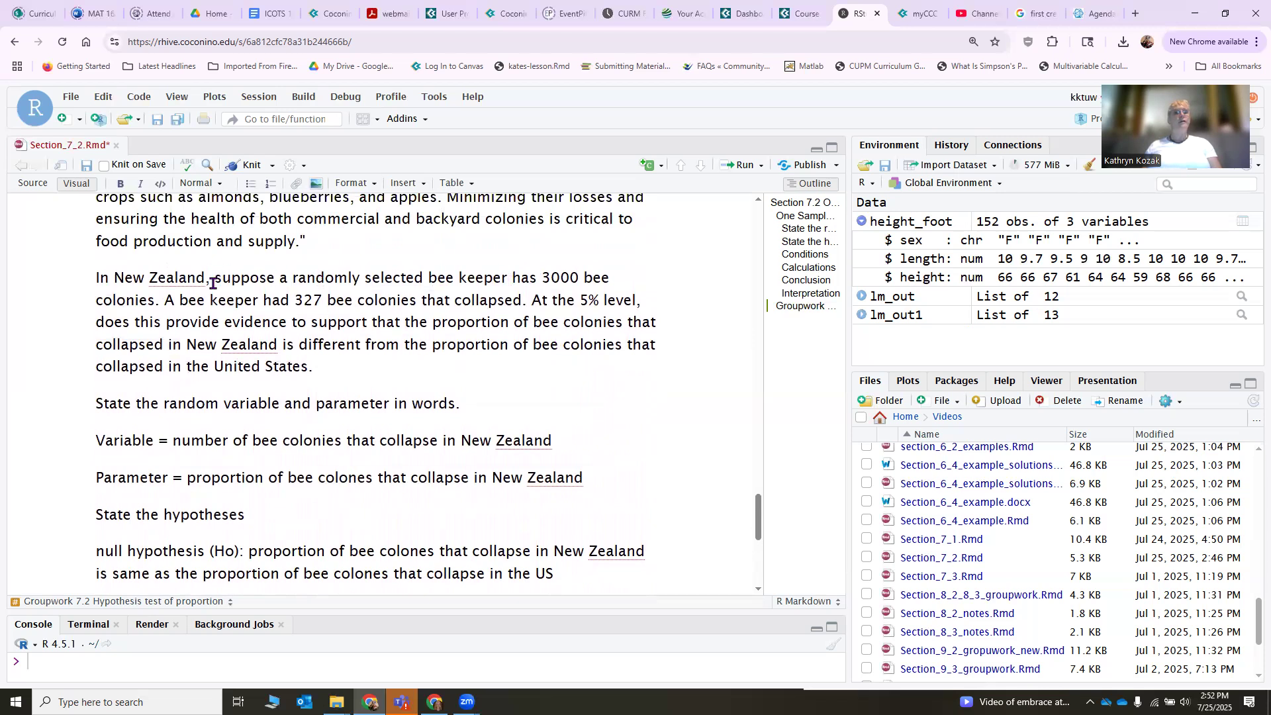
pyautogui.scroll(-5, 397, 331)
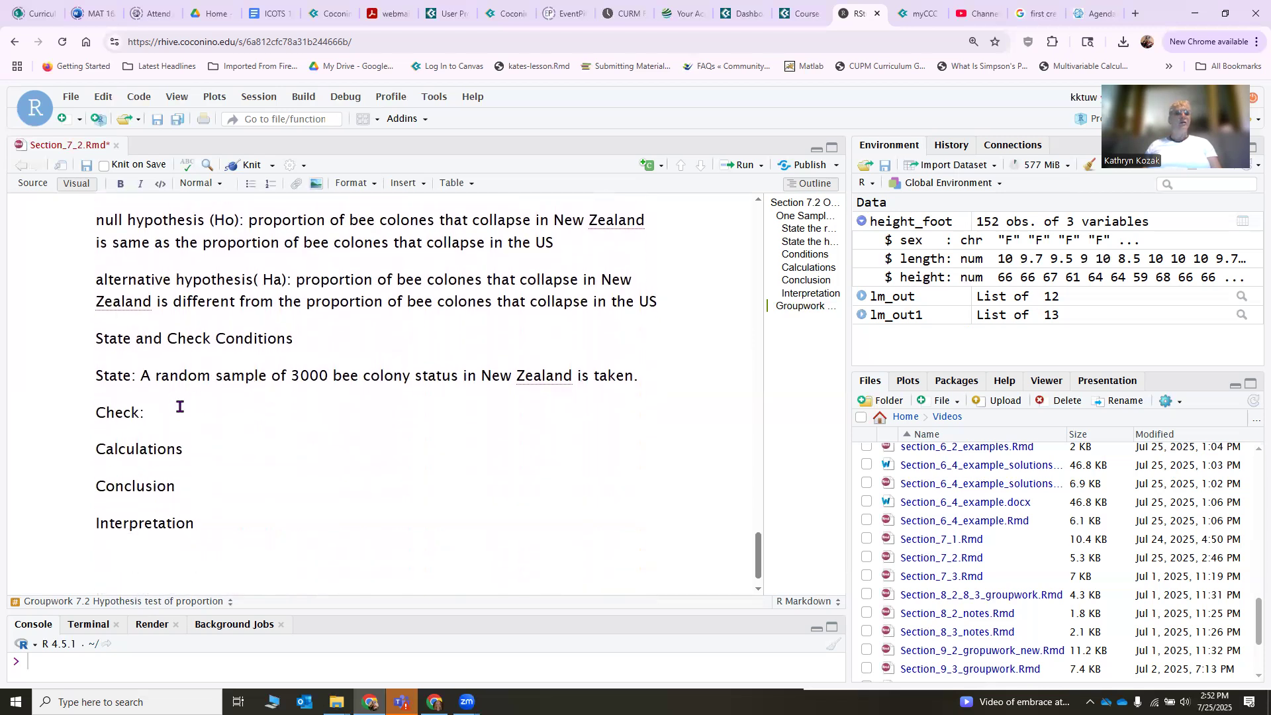
pyautogui.write('This w')
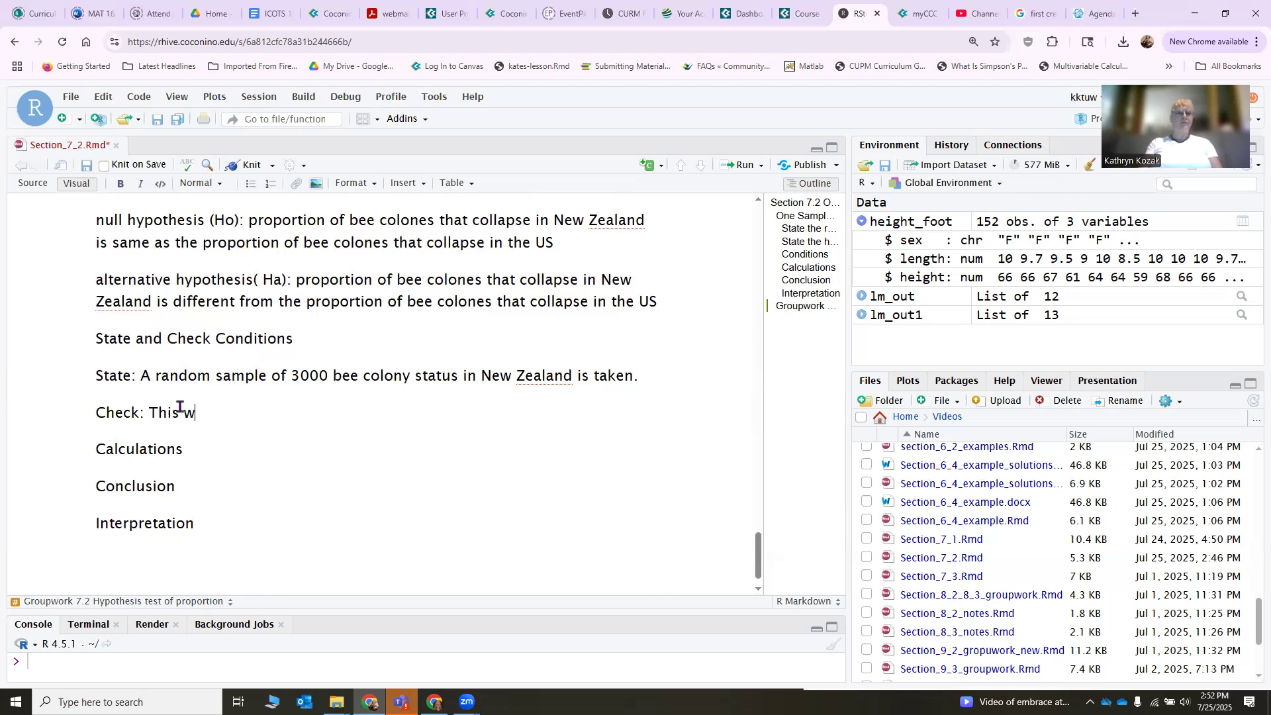
pyautogui.write('as stated')
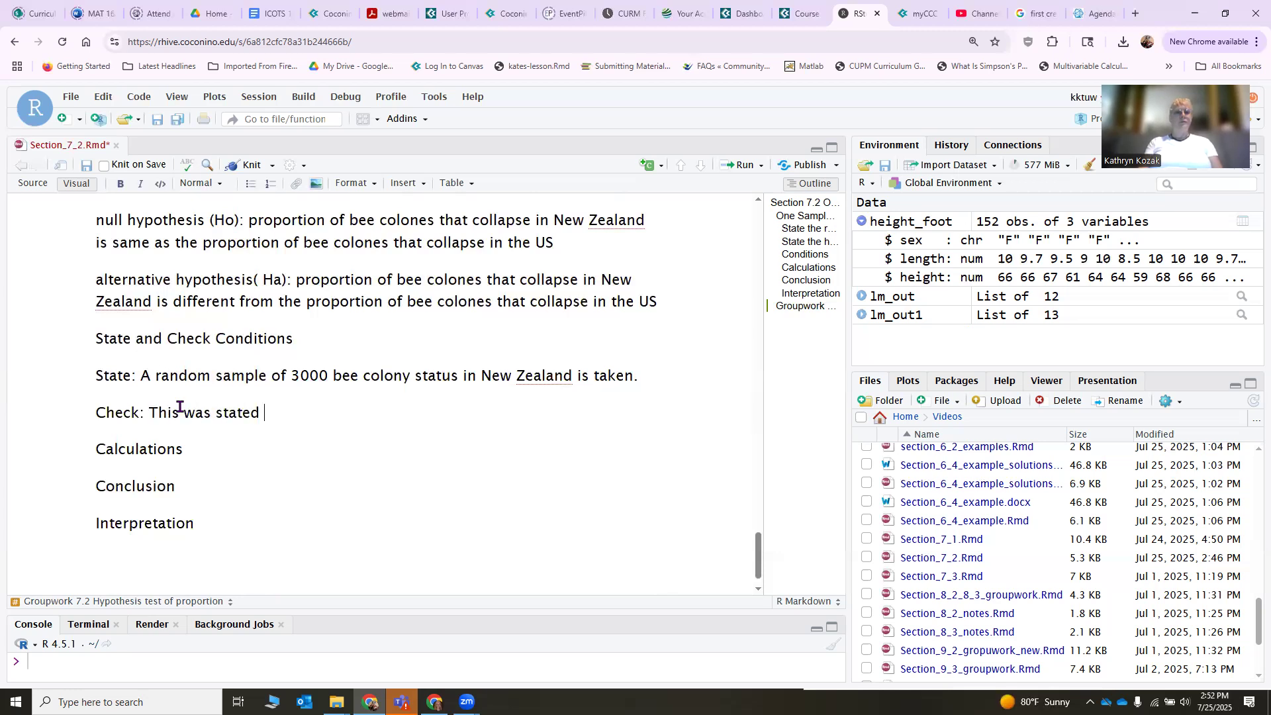
pyautogui.write(' that a random')
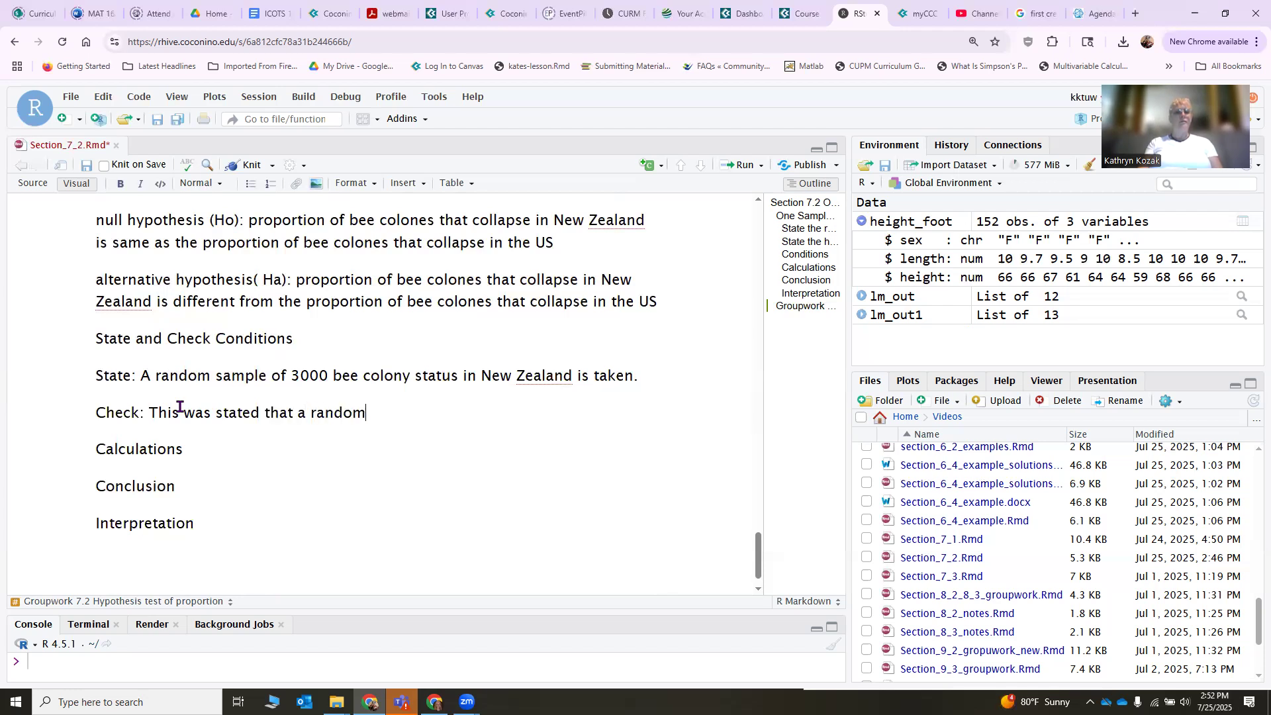
pyautogui.write(' sample was taken.')
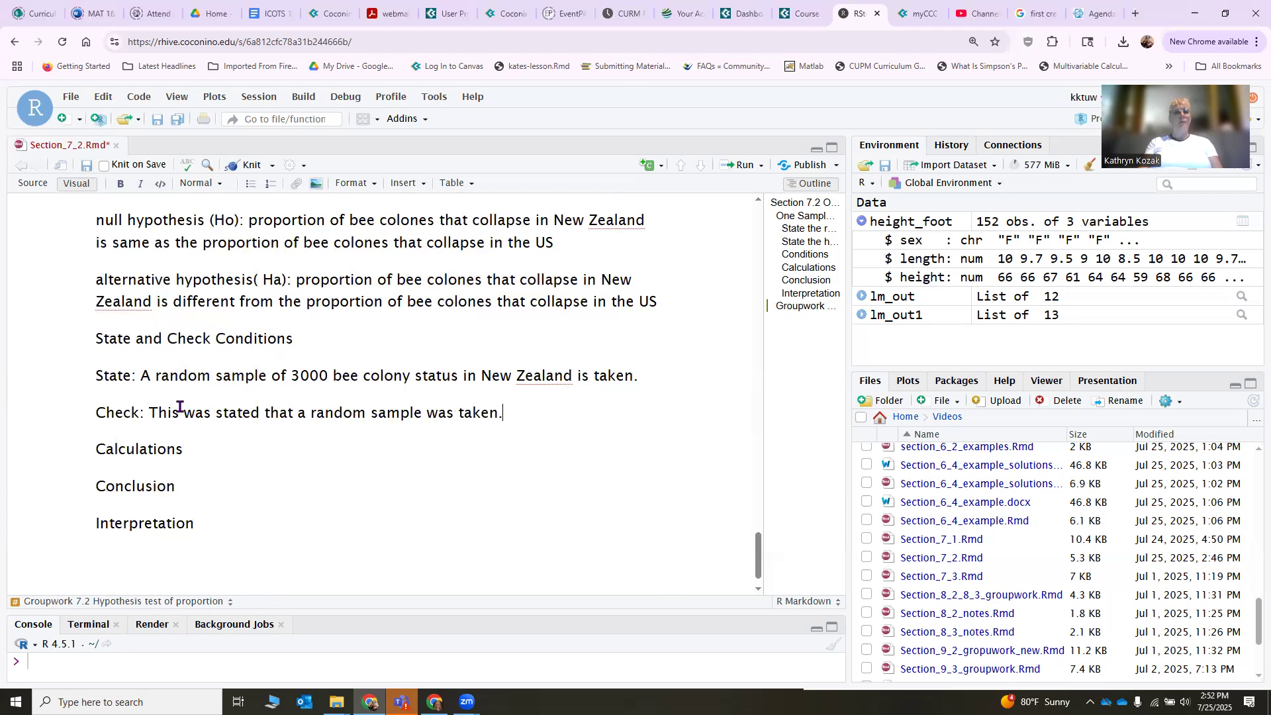
# - Below the random sample check, add the line "State: Properties of a binomial experiment have been met."
pyautogui.press('Return')
pyautogui.write('Sate')
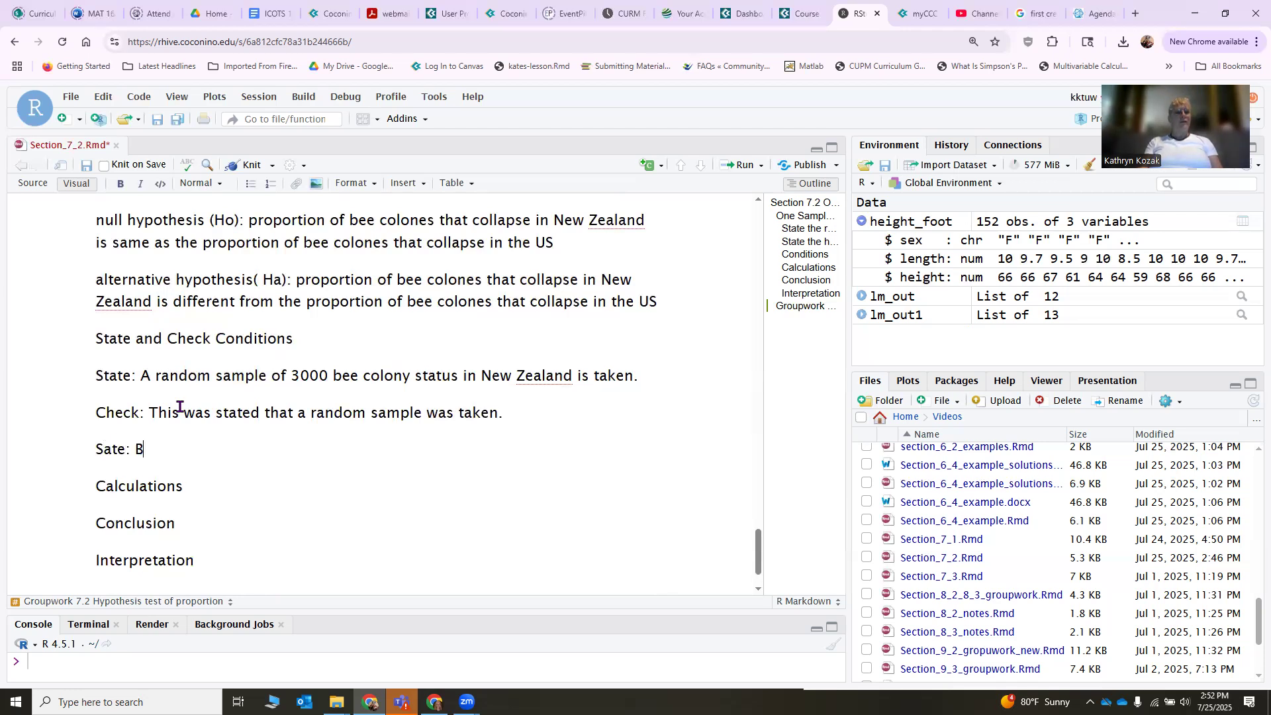
pyautogui.write(': Properties of a binomail')
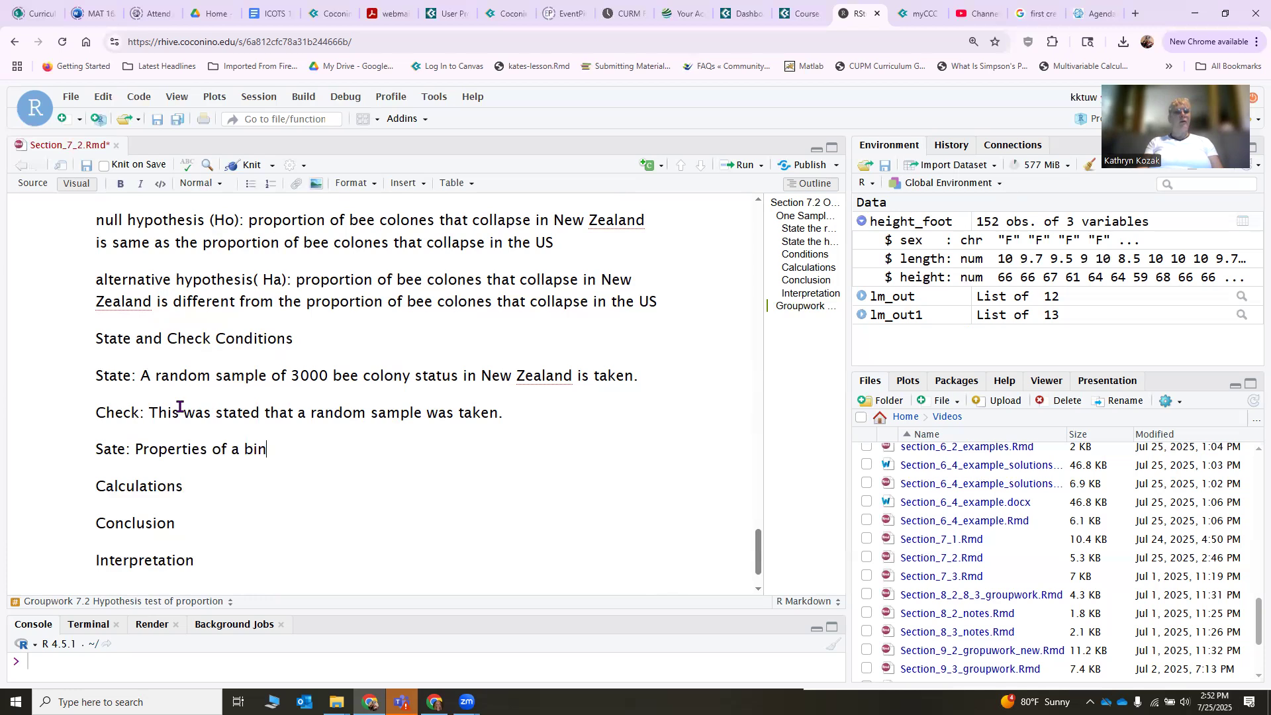
pyautogui.press('BackSpace')
pyautogui.press('BackSpace')
pyautogui.press('BackSpace')
pyautogui.press('BackSpace')
pyautogui.write('m')
pyautogui.press('BackSpace')
pyautogui.write('mial experi')
pyautogui.write('enc')
pyautogui.press('BackSpace')
pyautogui.press('BackSpace')
pyautogui.write('ment')
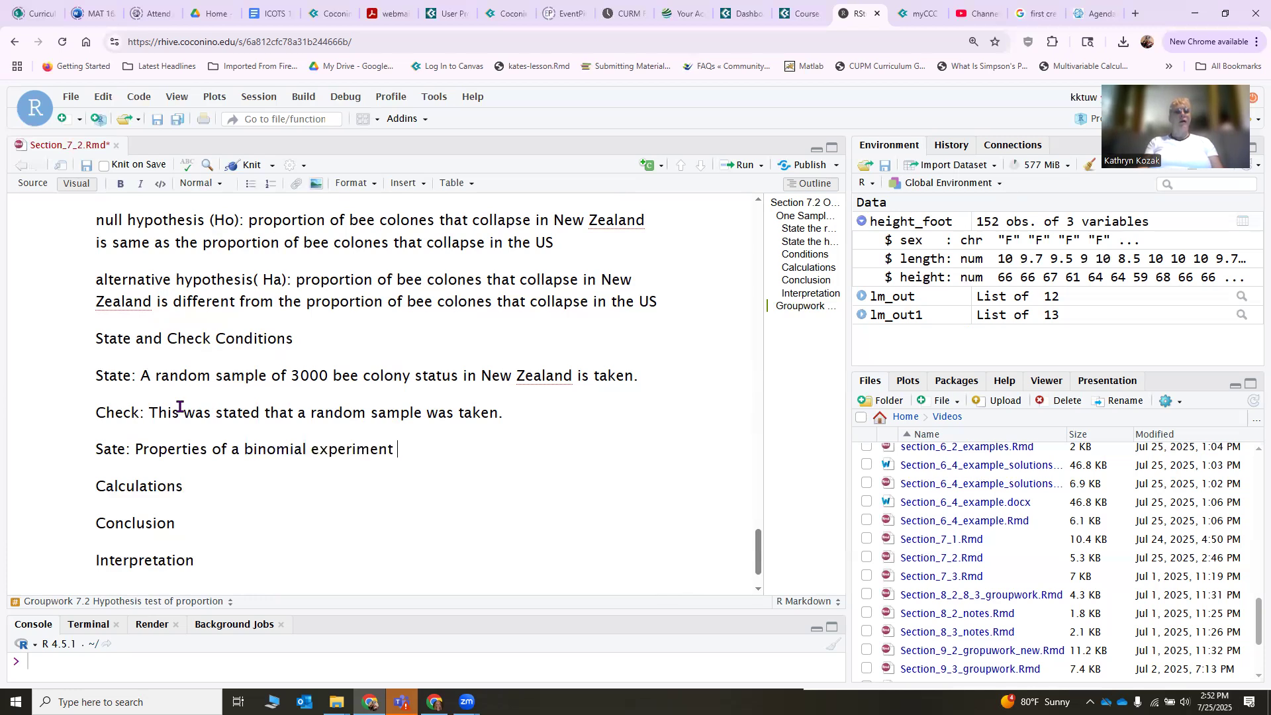
pyautogui.write(' have been met.')
pyautogui.press('Return')
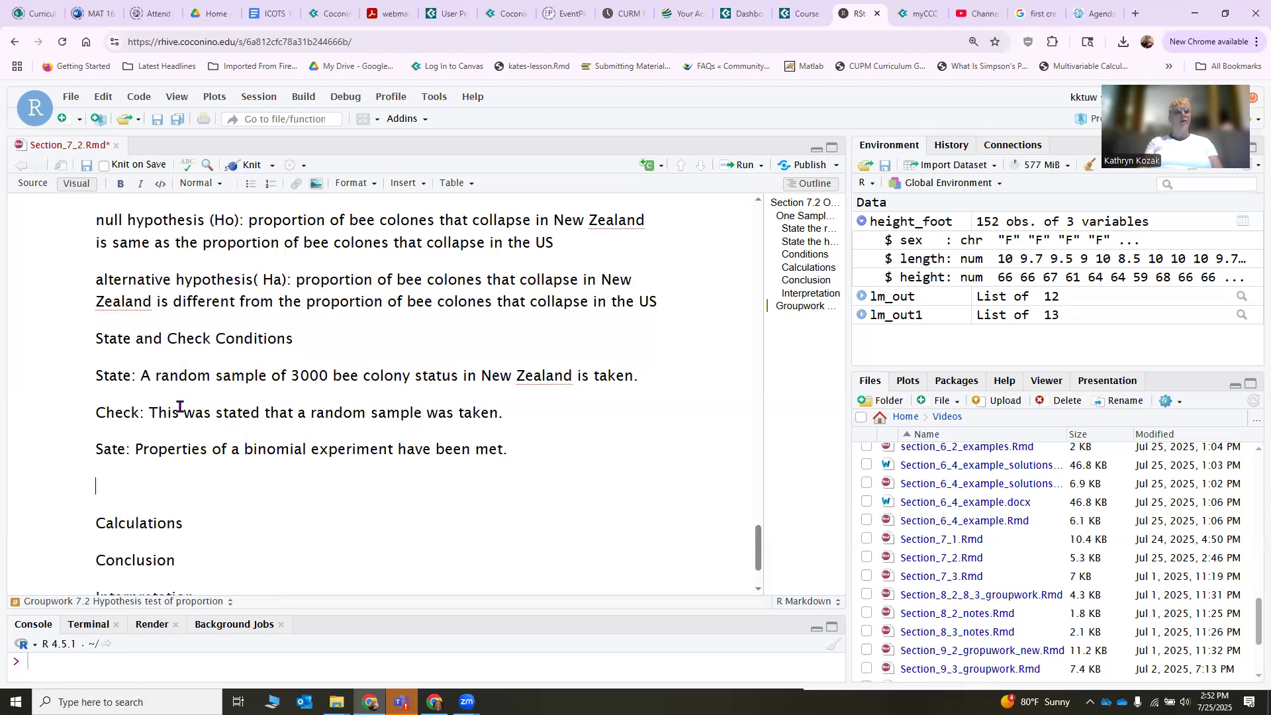
pyautogui.press('Right')
pyautogui.write('t')
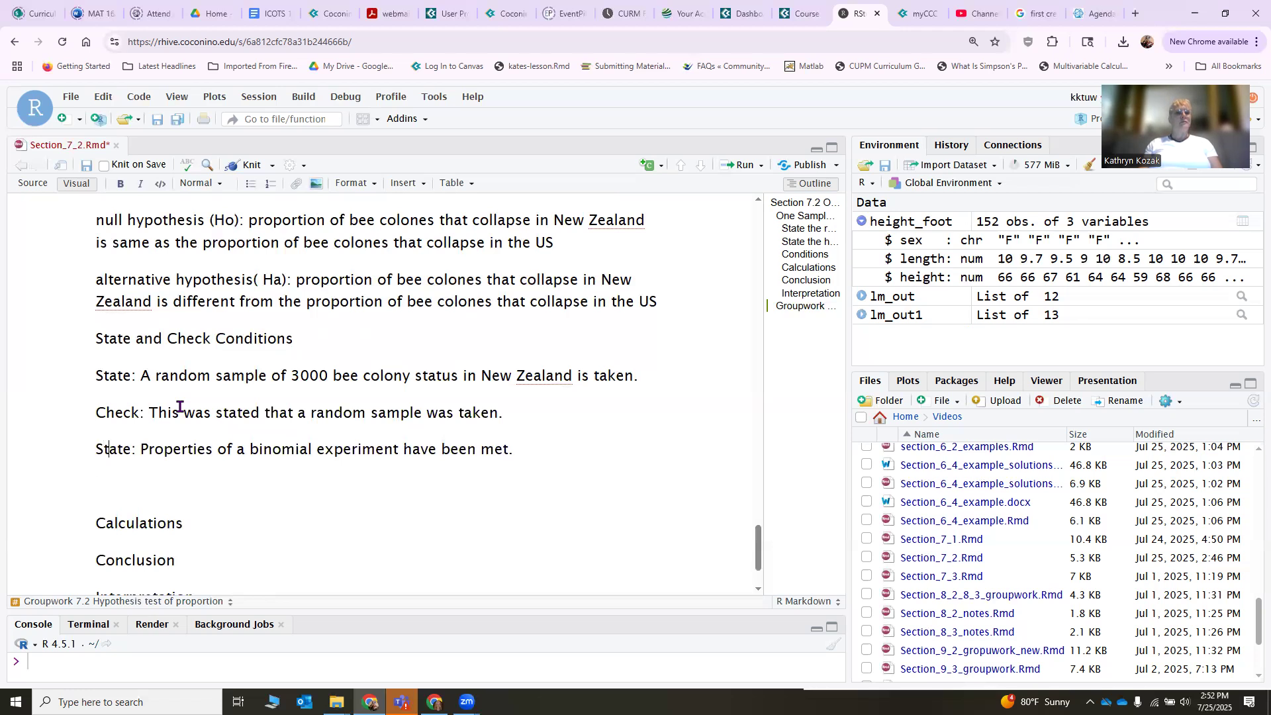
# - Below the binomial condition, start the check line with "Check: There are 3000 colonies, there are two outcomes"
pyautogui.write('Check')
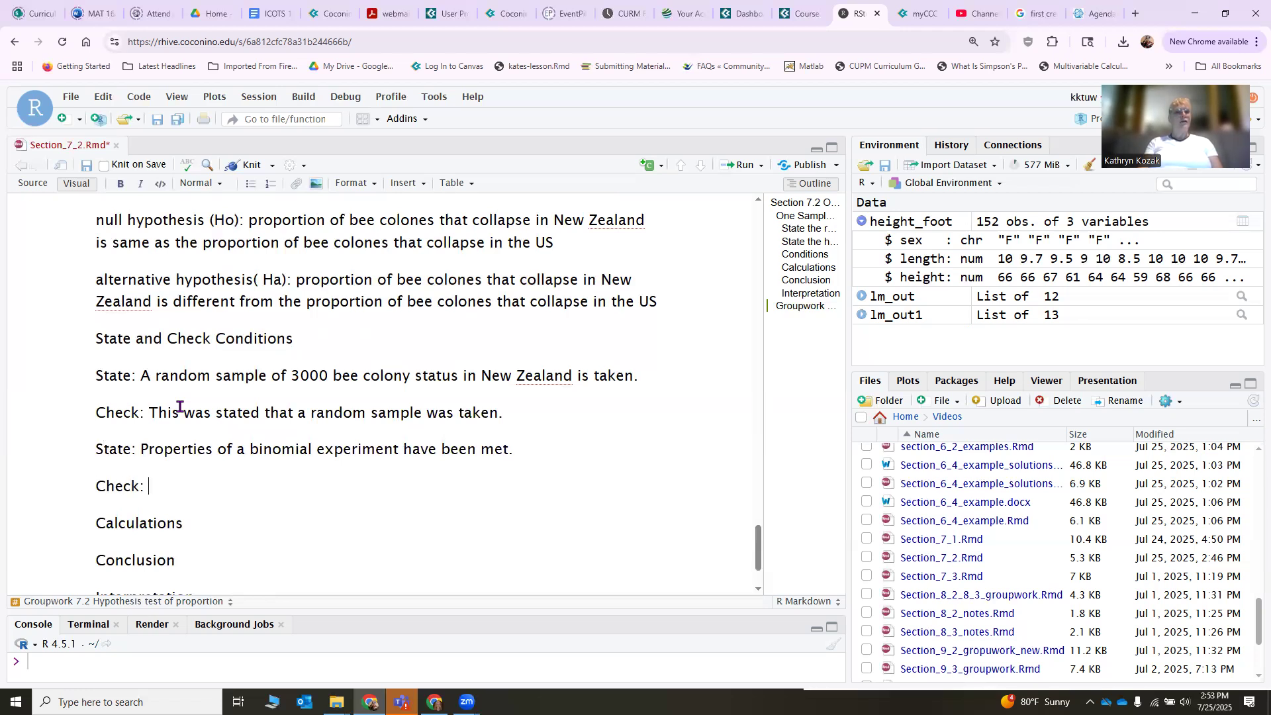
pyautogui.write(': There are a')
pyautogui.press('BackSpace')
pyautogui.press('BackSpace')
pyautogui.write('300')
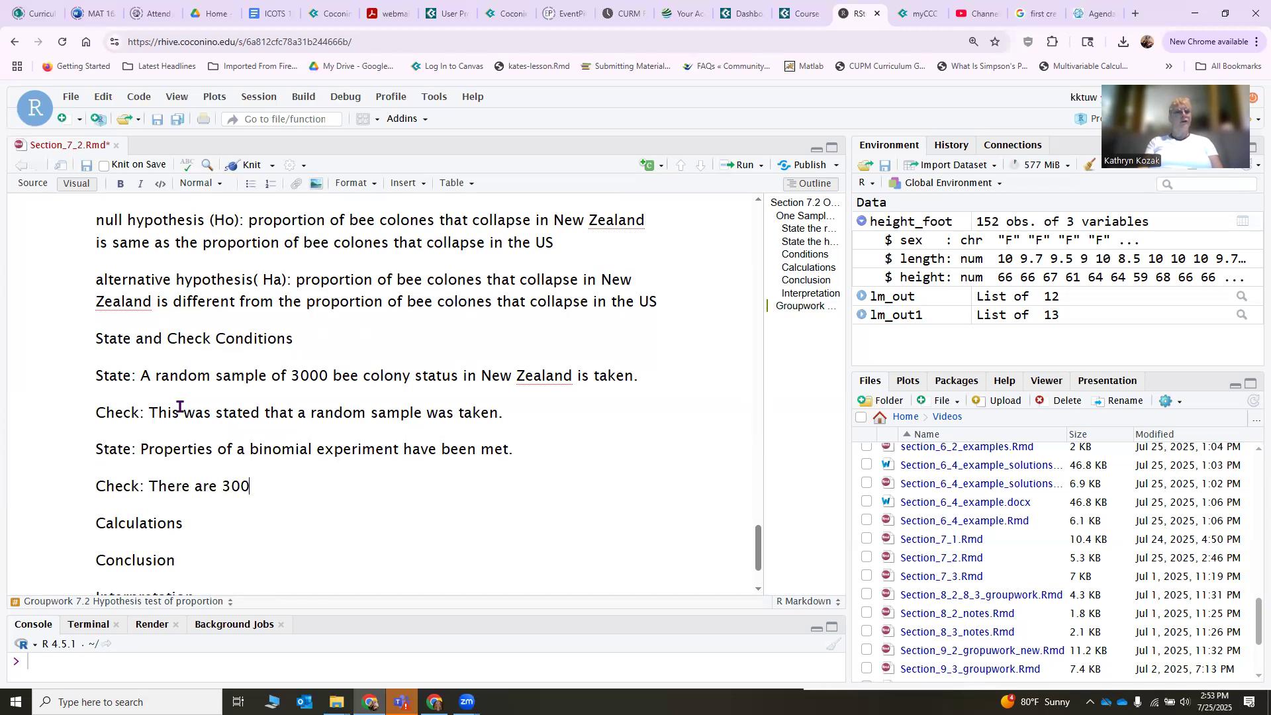
pyautogui.write('-')
pyautogui.press('BackSpace')
pyautogui.write('0 colones')
pyautogui.press('BackSpace')
pyautogui.press('BackSpace')
pyautogui.press('BackSpace')
pyautogui.write('nies, there are two outcomes')
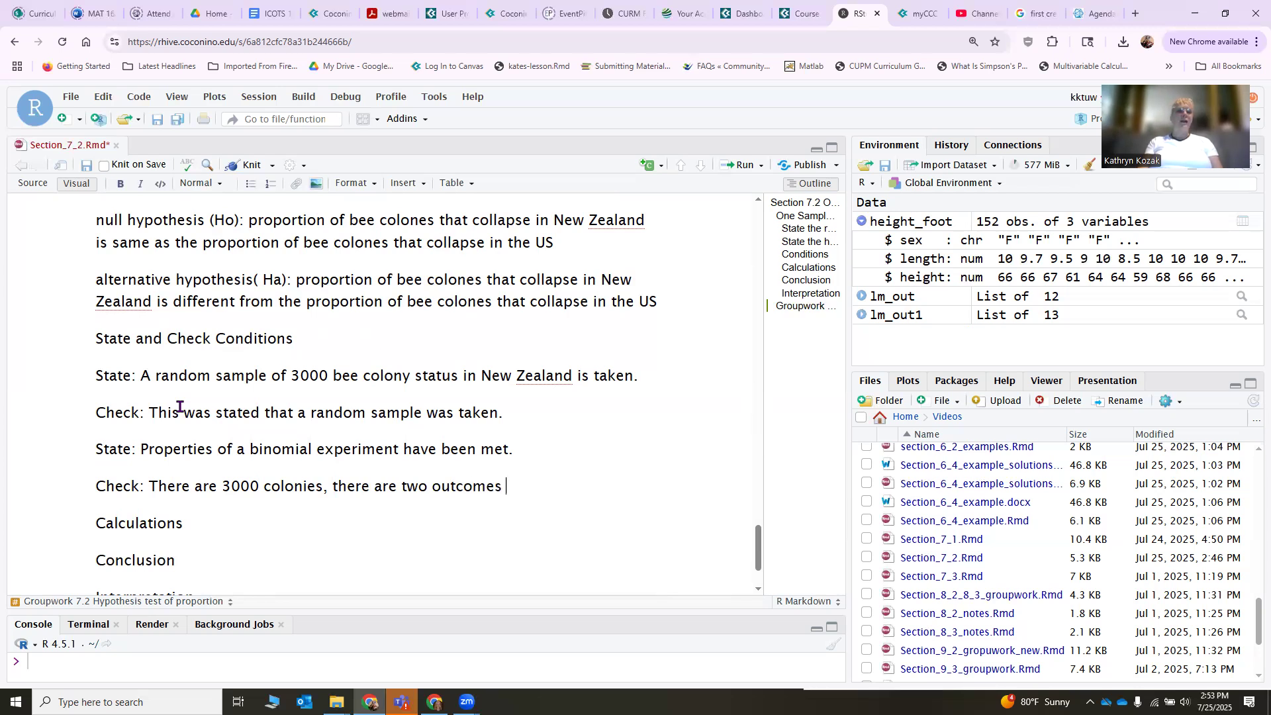
# - Continue the binomial check by naming the two outcomes as "collapse or not collapse,"
pyautogui.write(', ')
pyautogui.write(' collapose')
pyautogui.press('BackSpace')
pyautogui.press('BackSpace')
pyautogui.press('BackSpace')
pyautogui.write('se or not ')
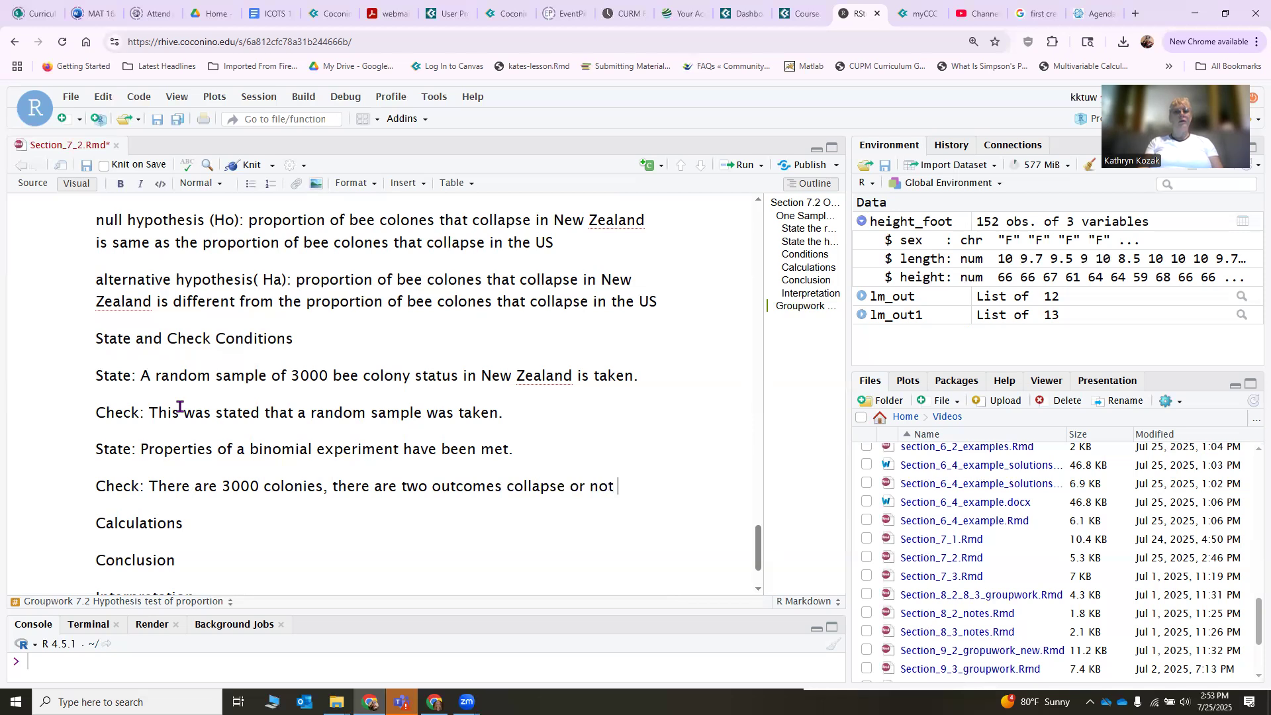
pyautogui.write('collapse,')
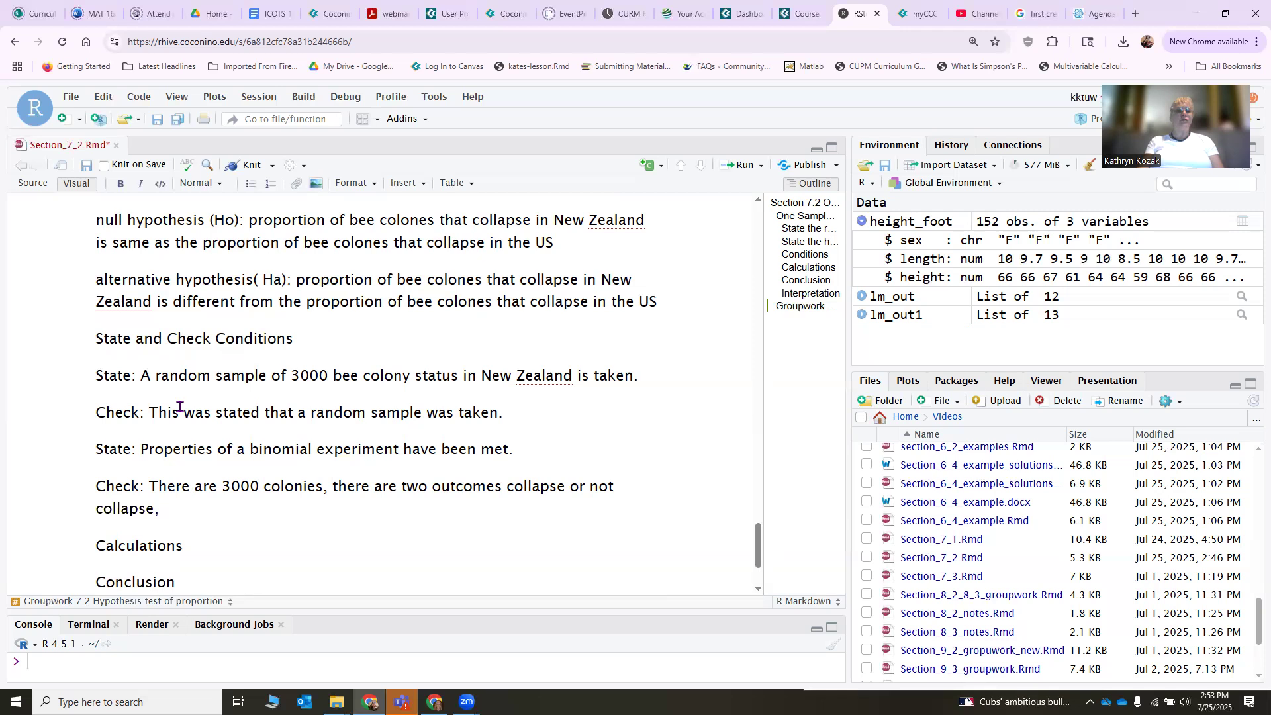
# - Continue the binomial check with "it may not be true that the colonies are independent but will assume they are."
pyautogui.write('it may not be true that the ')
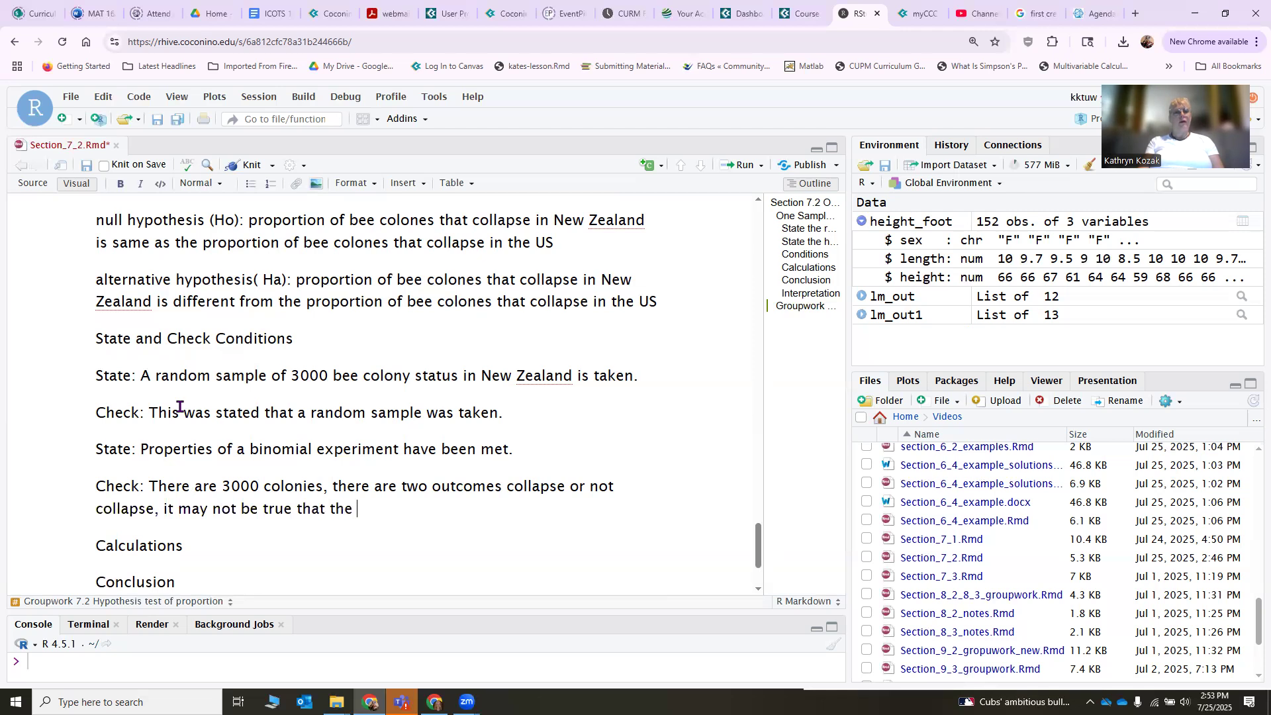
pyautogui.write('colono')
pyautogui.write('ies are inde')
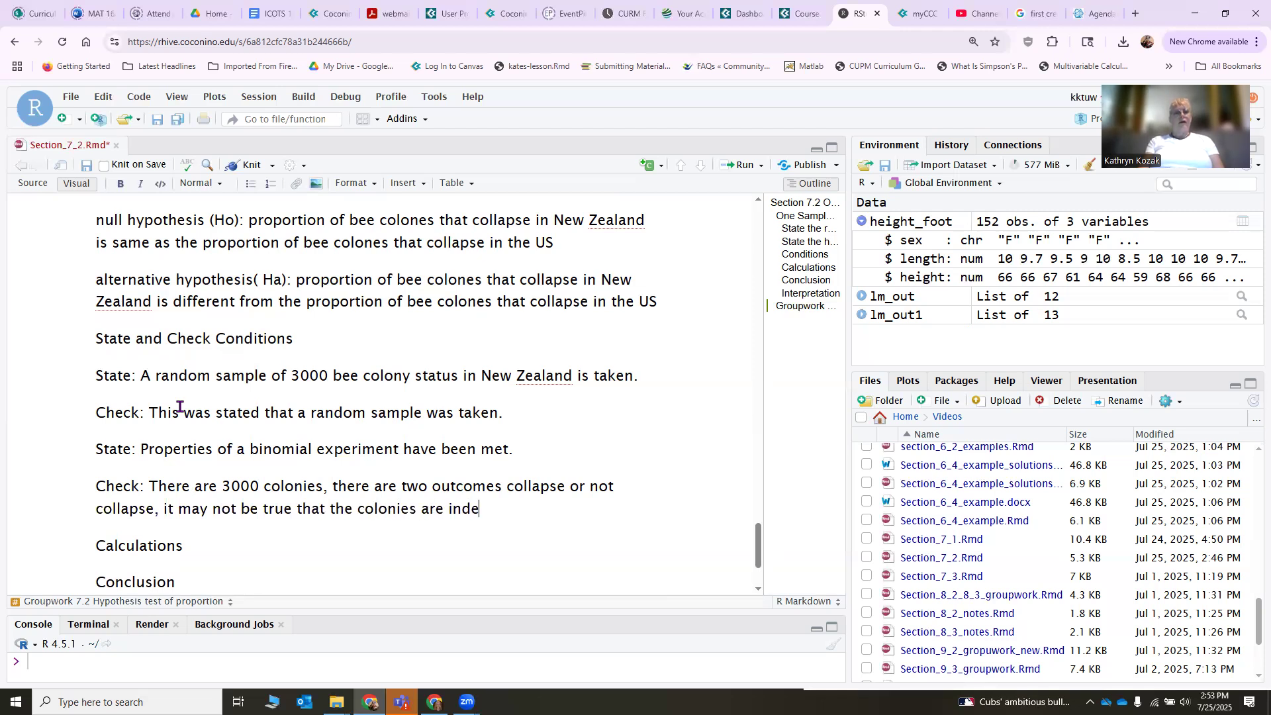
pyautogui.write('pend')
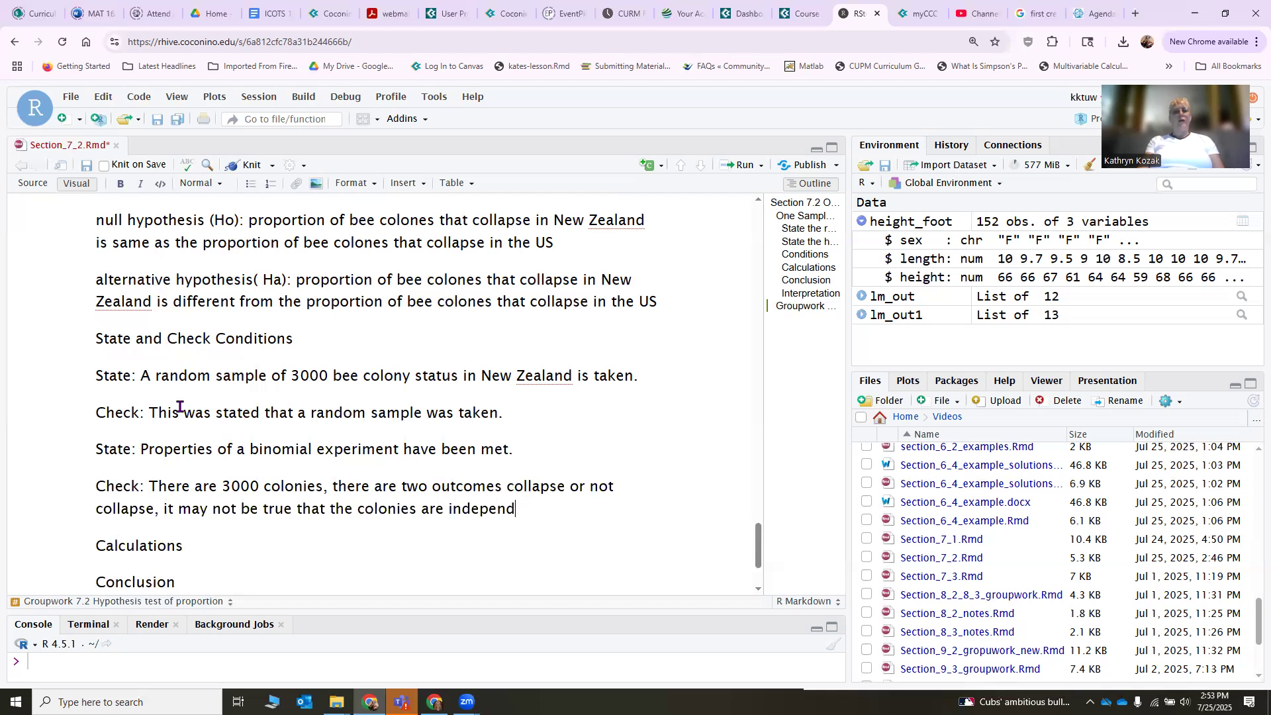
pyautogui.write('ent but wil')
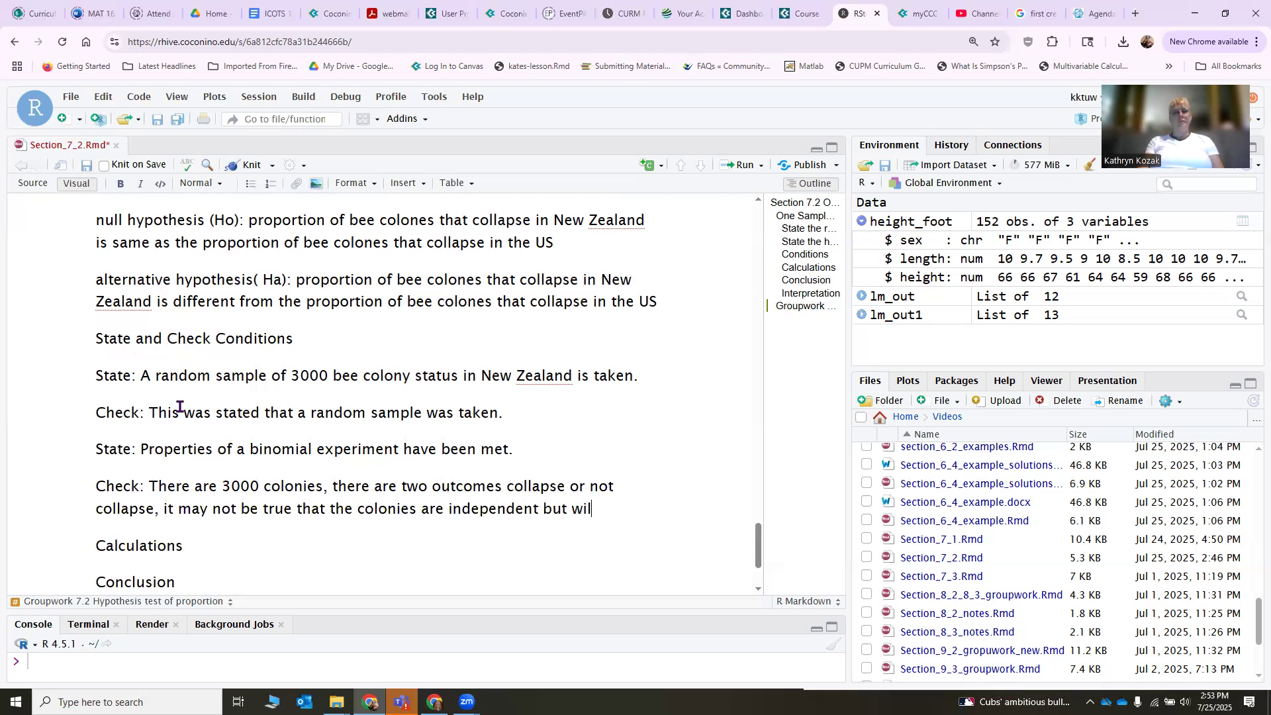
pyautogui.write('l assume they are.')
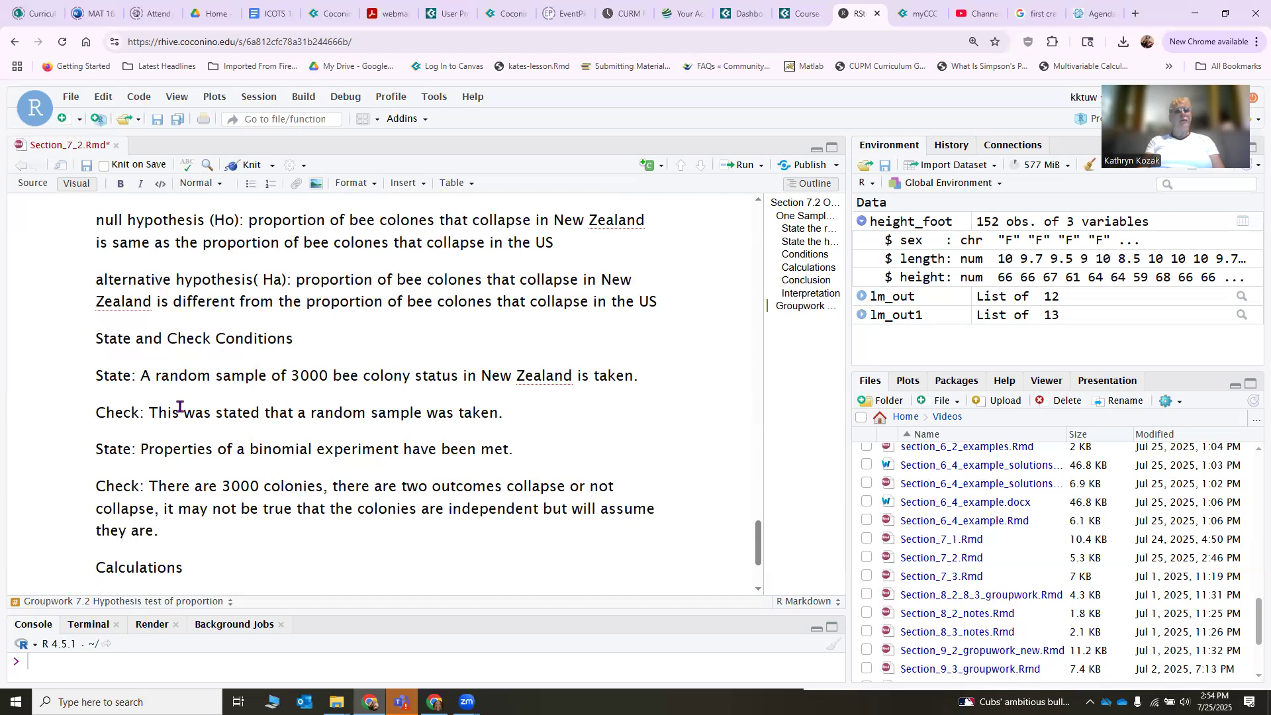
# - Replace the binomial check's final period with ", and the probability of collapsing is the same"
pyautogui.press('BackSpace')
pyautogui.write(', and the probabilt')
pyautogui.press('BackSpace')
pyautogui.write('ity')
pyautogui.write(' of collaposing')
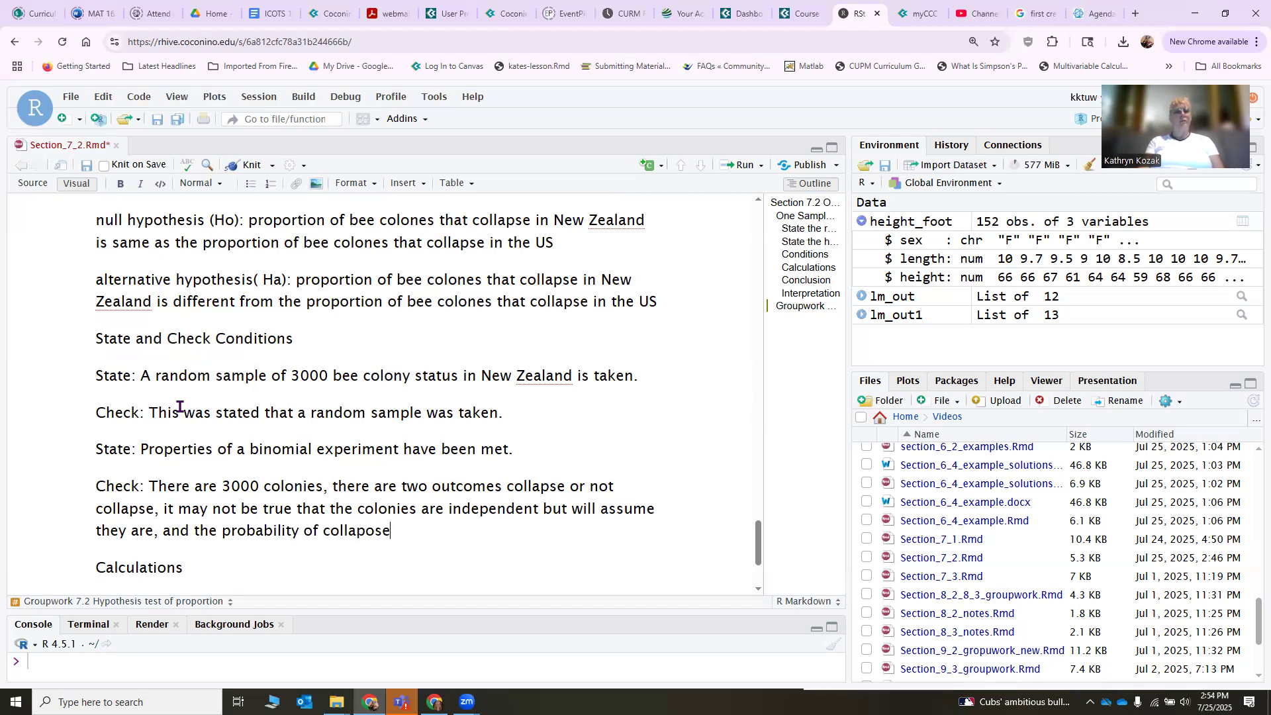
pyautogui.write(' is the same')
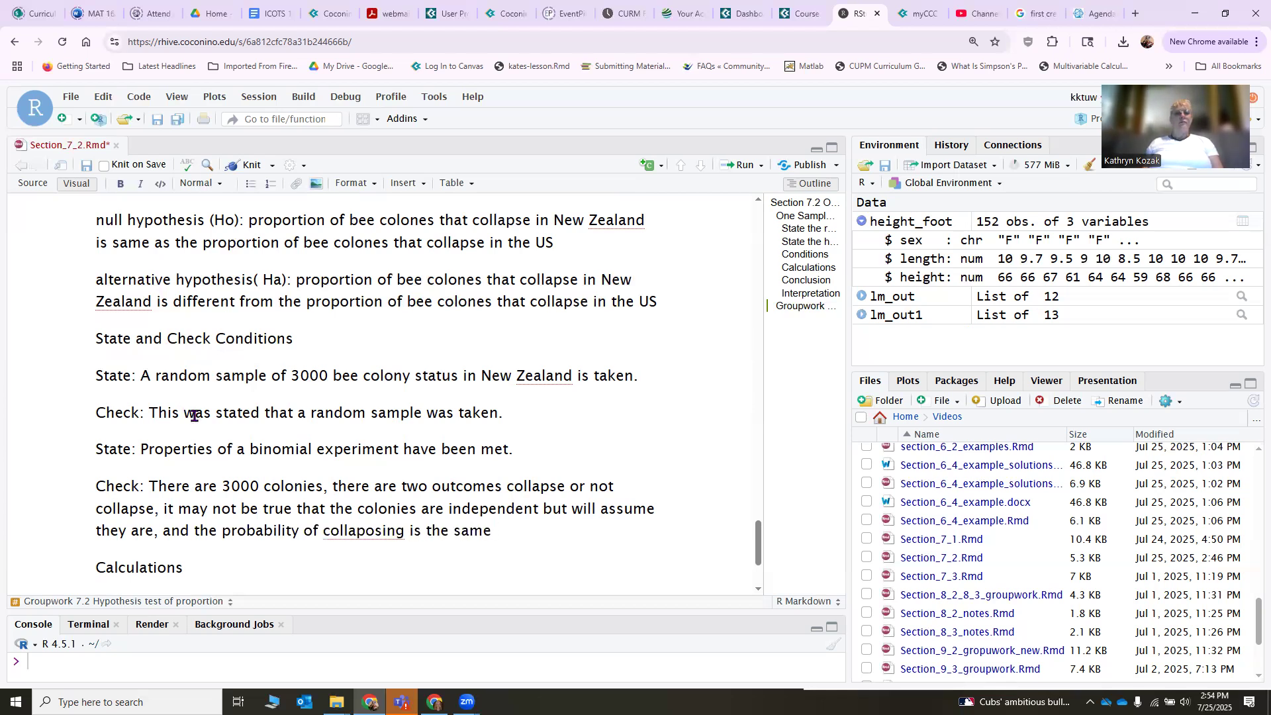
pyautogui.click(373, 535)
pyautogui.press('BackSpace')
pyautogui.click(533, 528)
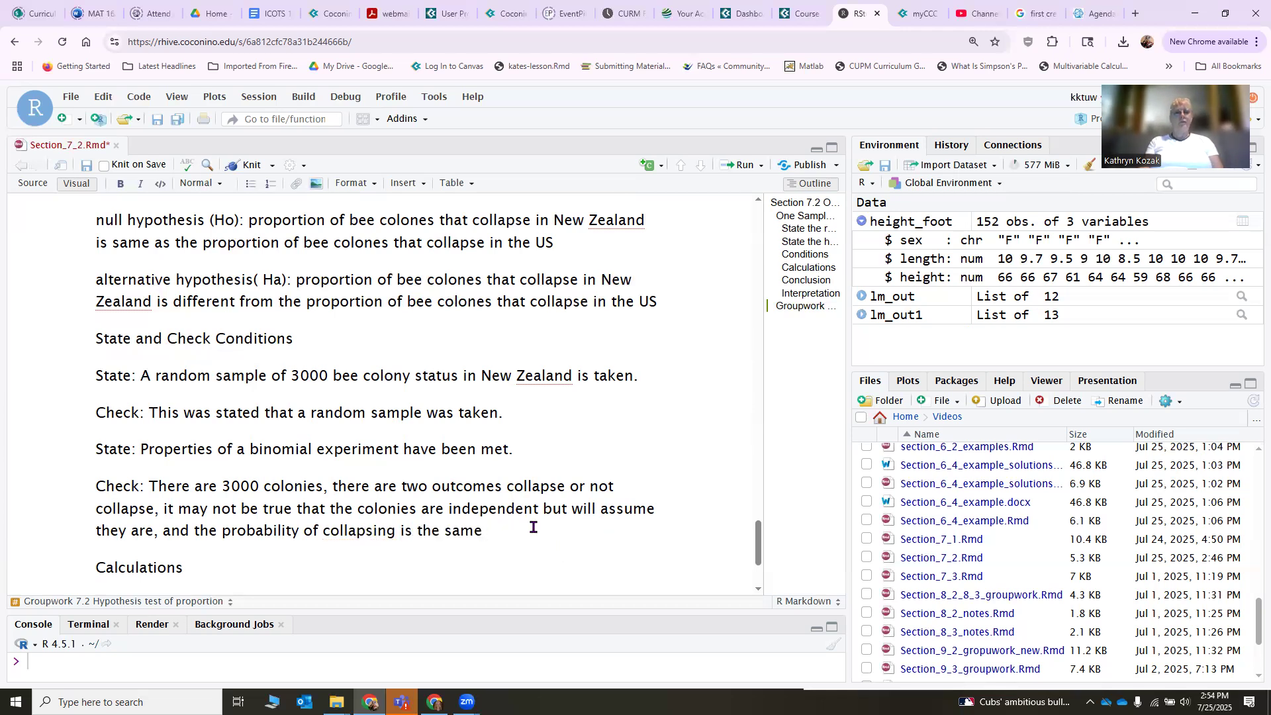
# - Finish the binomial check with "is true. So the properties have been met." and begin a new line with "State: The"
pyautogui.write('is true. The')
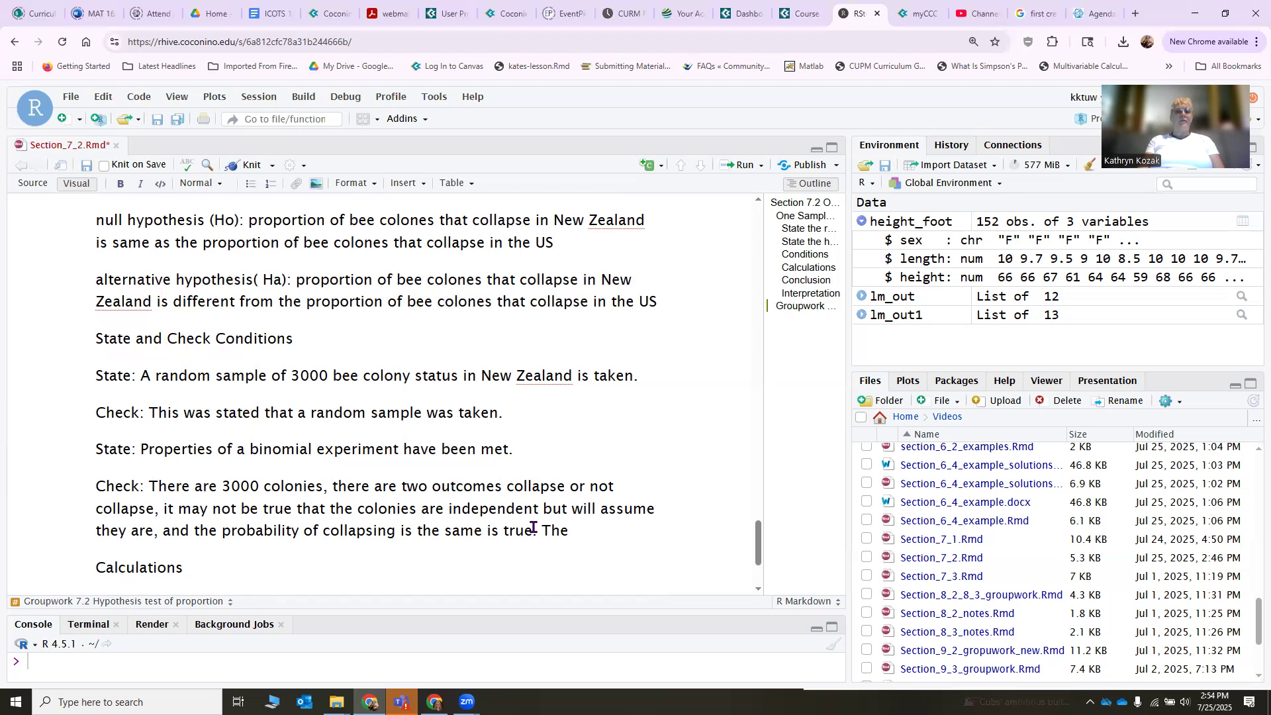
pyautogui.press('BackSpace')
pyautogui.press('BackSpace')
pyautogui.write('So the propoer')
pyautogui.press('BackSpace')
pyautogui.press('BackSpace')
pyautogui.press('BackSpace')
pyautogui.write('erties have been met')
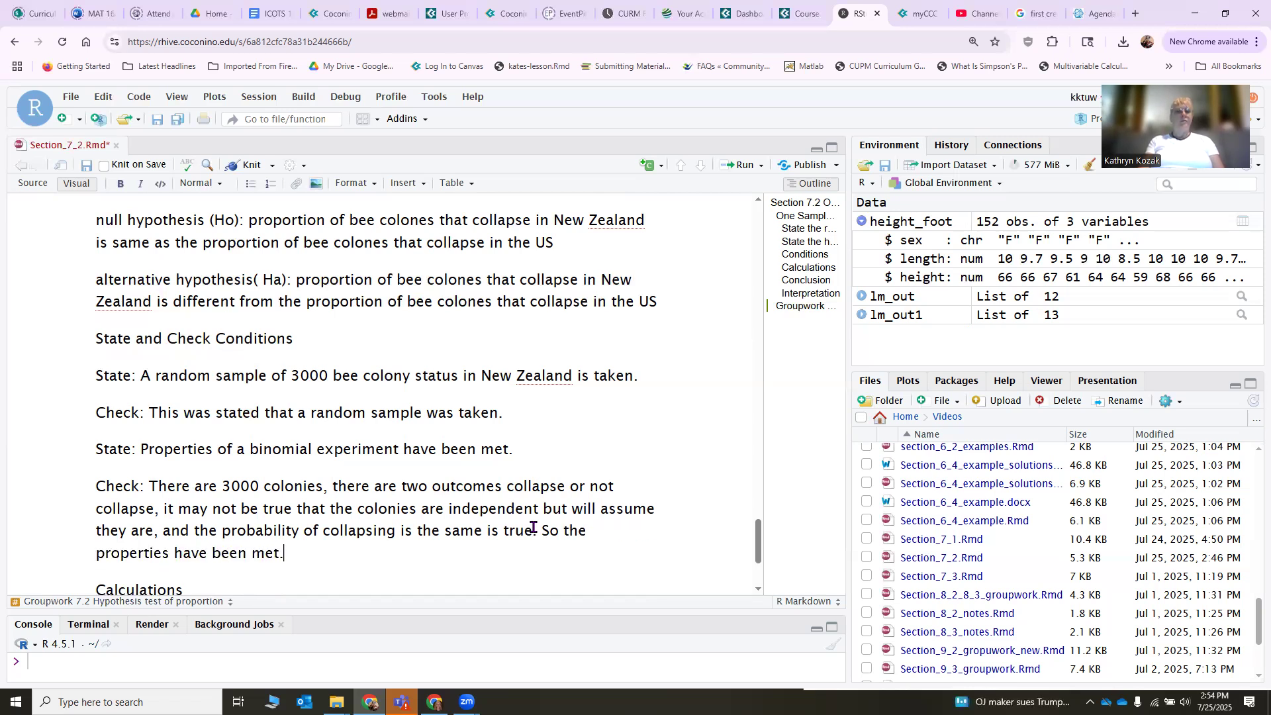
pyautogui.write('.')
pyautogui.press('Return')
pyautogui.write('State: The')
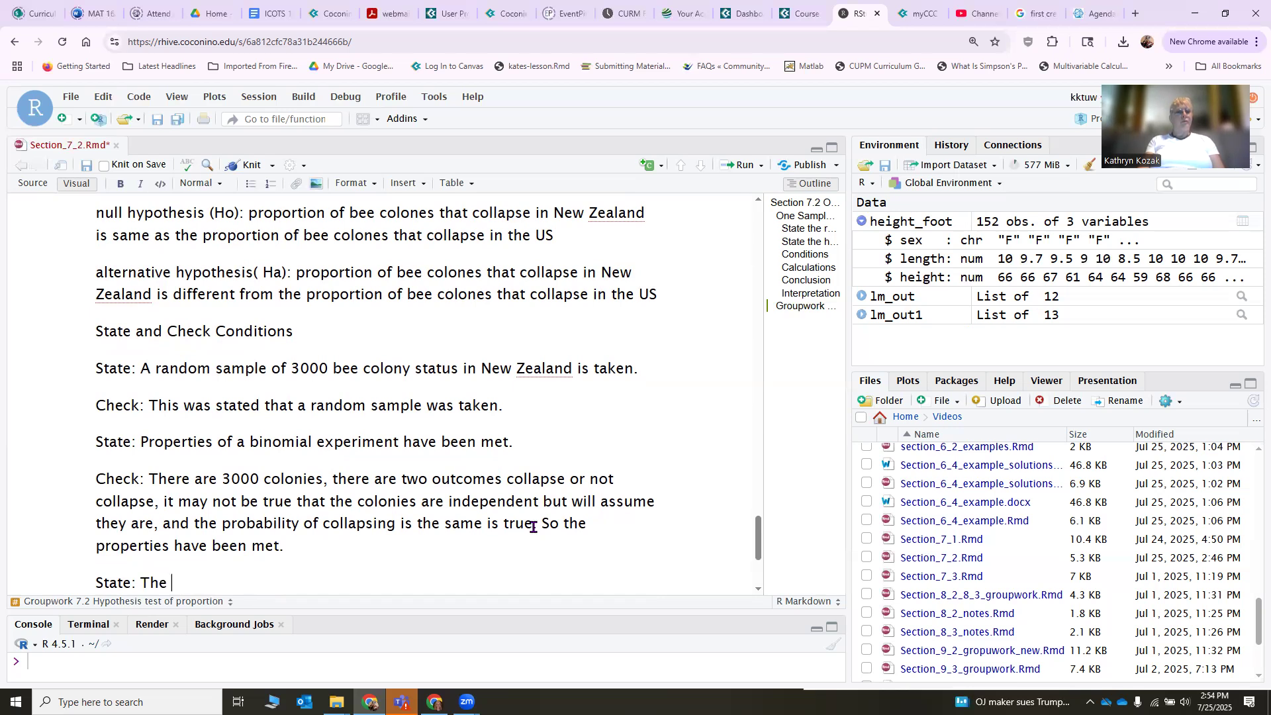
pyautogui.write('population pro')
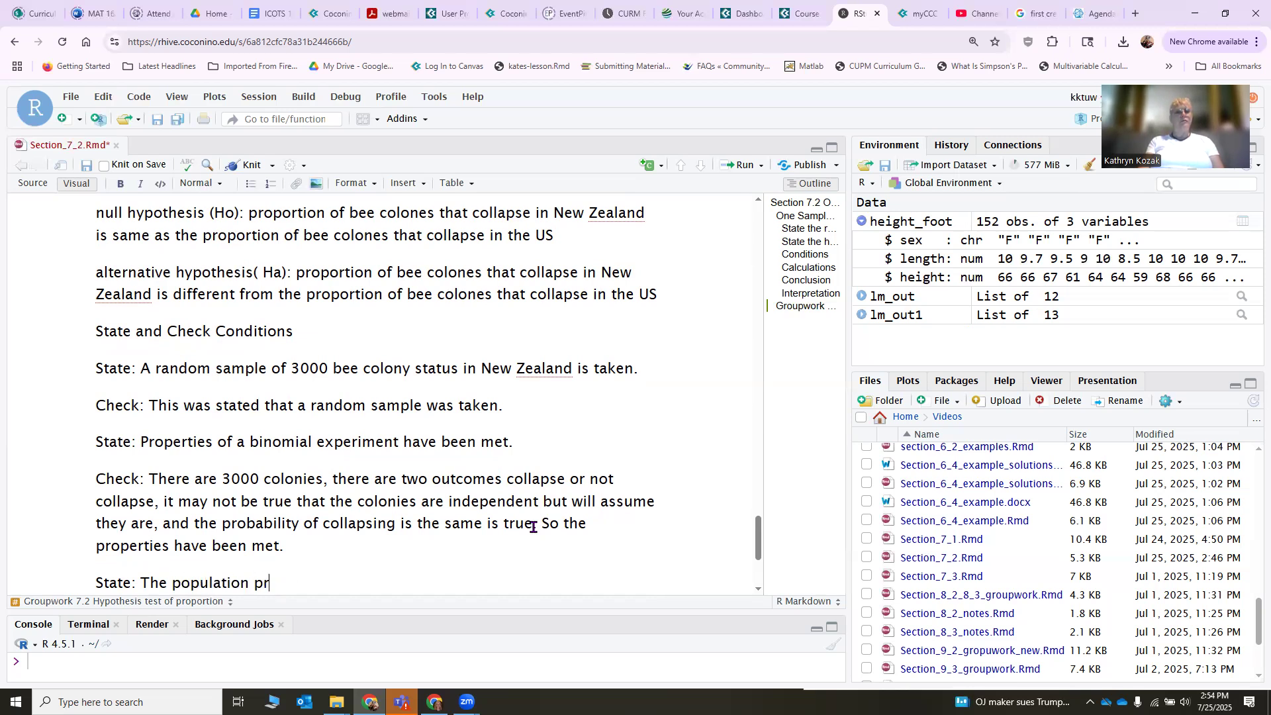
pyautogui.write('op')
pyautogui.press('BackSpace')
pyautogui.press('BackSpace')
pyautogui.press('BackSpace')
pyautogui.press('BackSpace')
pyautogui.press('BackSpace')
pyautogui.press('BackSpace')
pyautogui.press('BackSpace')
pyautogui.press('BackSpace')
pyautogui.press('BackSpace')
pyautogui.press('BackSpace')
pyautogui.press('BackSpace')
pyautogui.press('BackSpace')
pyautogui.press('BackSpace')
# - Complete the new State line with "sampling distribution of the sample proportion can be approximated by a normal distribution." and start a "check:" line below
pyautogui.write('sampling distribution of the sample proportion can be appoxim')
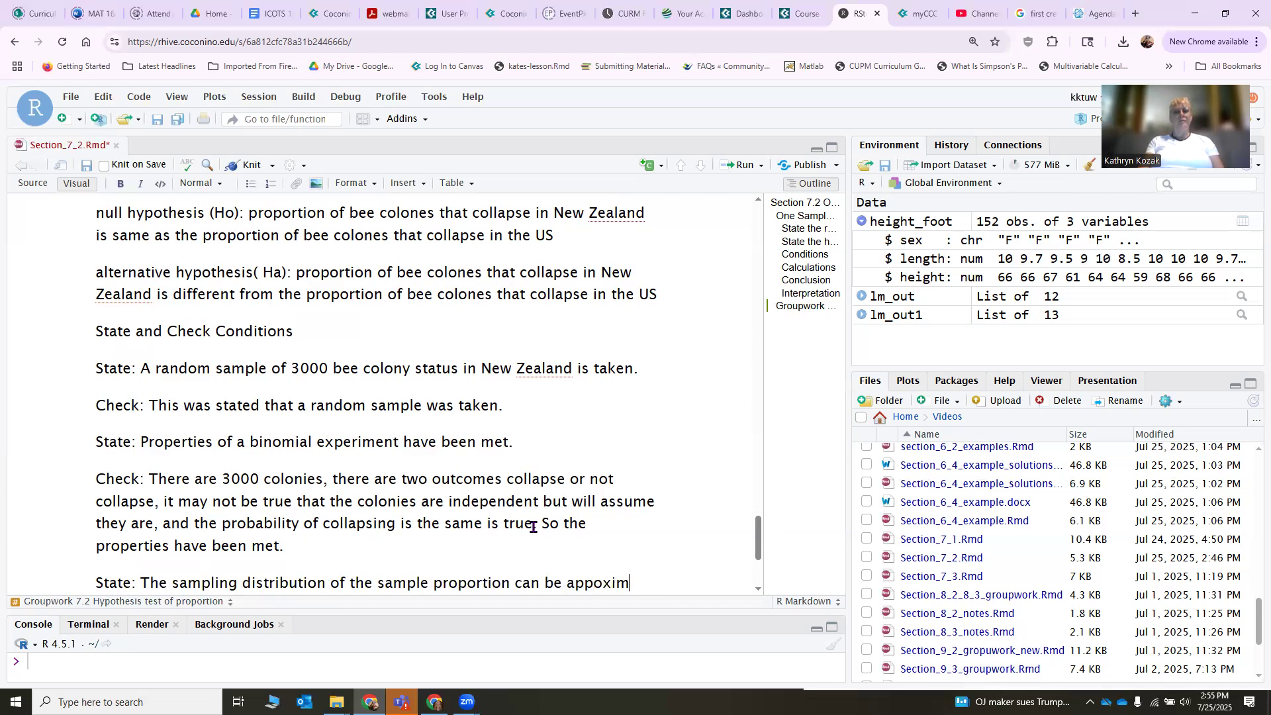
pyautogui.write('ated by a normal distribution.')
pyautogui.press('Return')
pyautogui.write('check:')
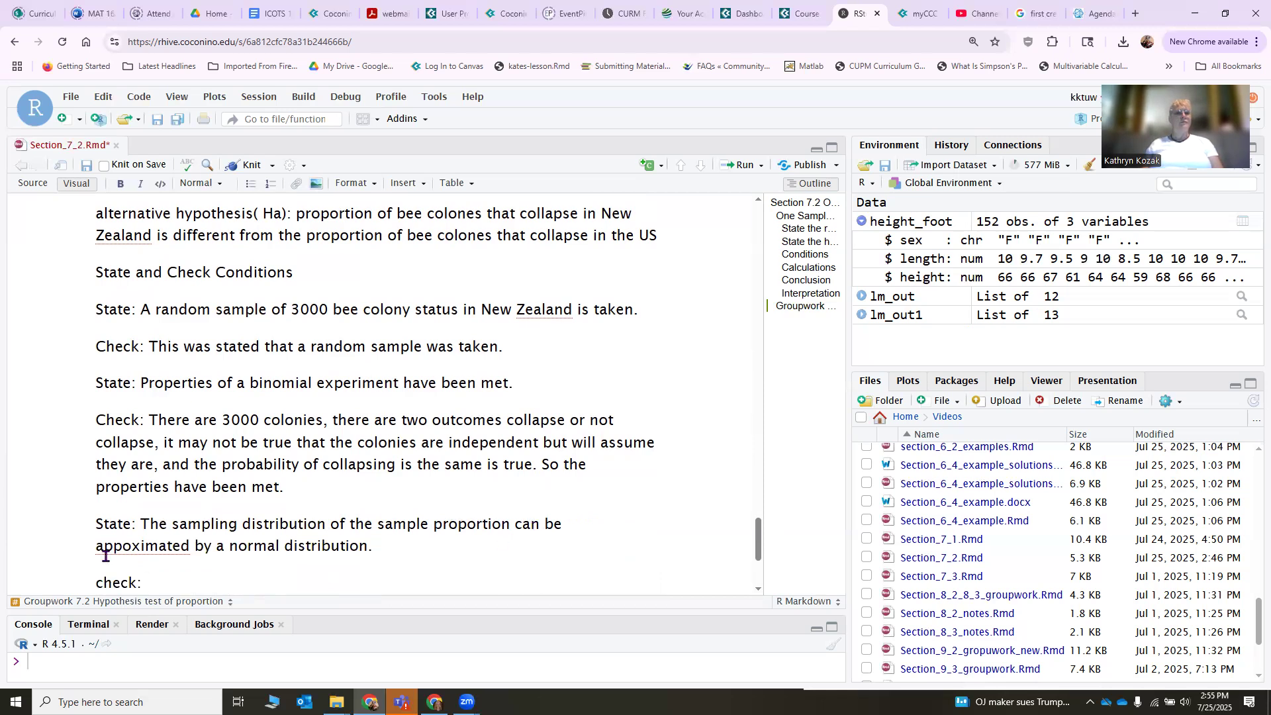
pyautogui.rightClick(130, 553)
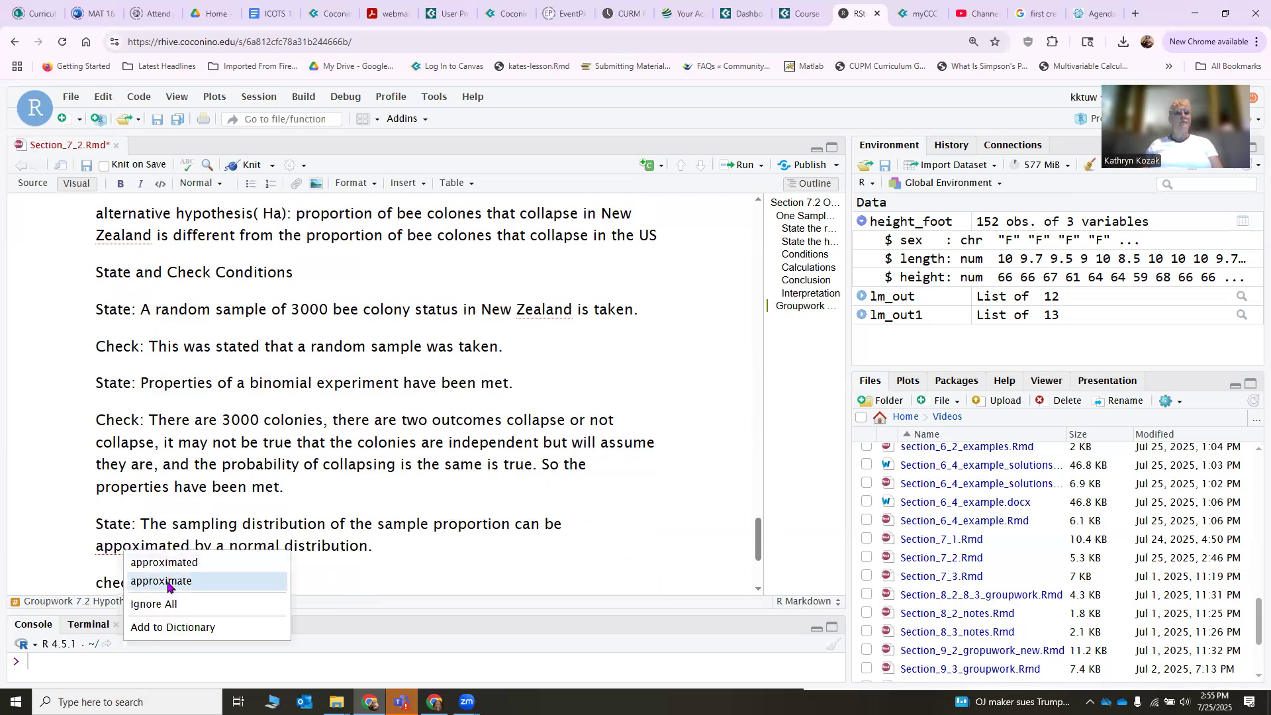
pyautogui.click(166, 562)
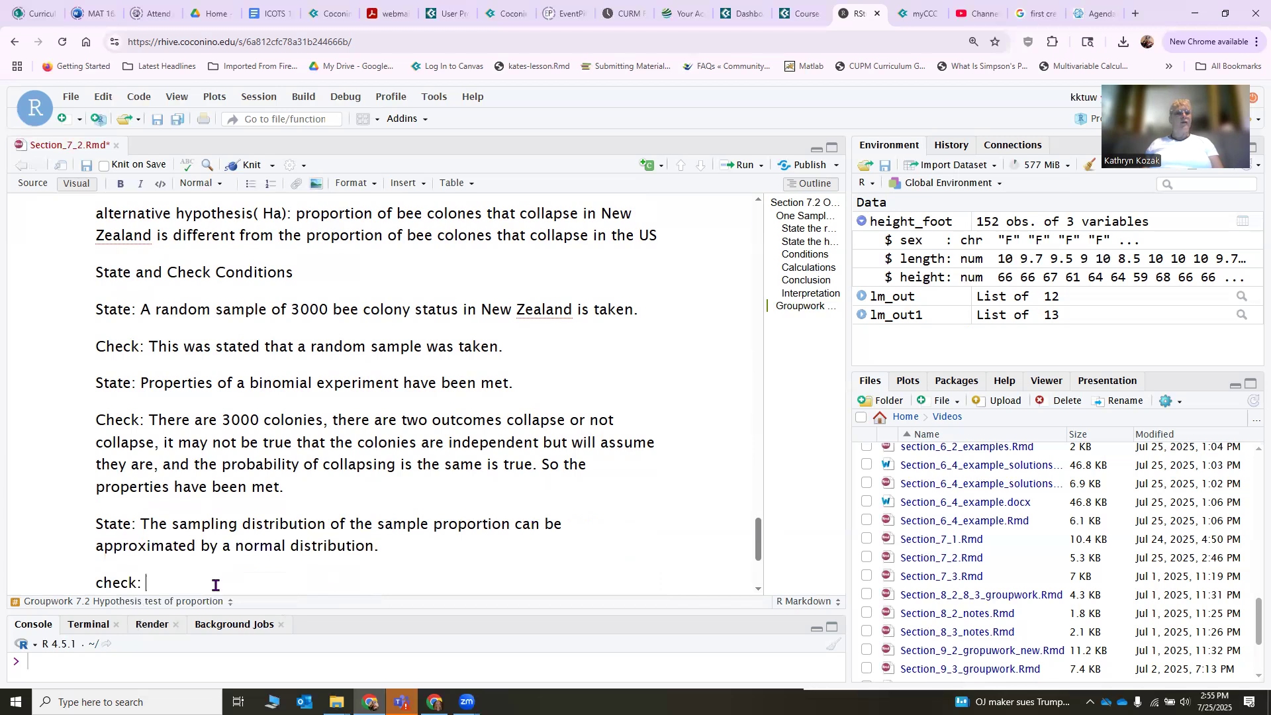
# - Begin the normal approximation check with "n*p =" and look up the US colony loss percentage in the problem statement
pyautogui.click(215, 586)
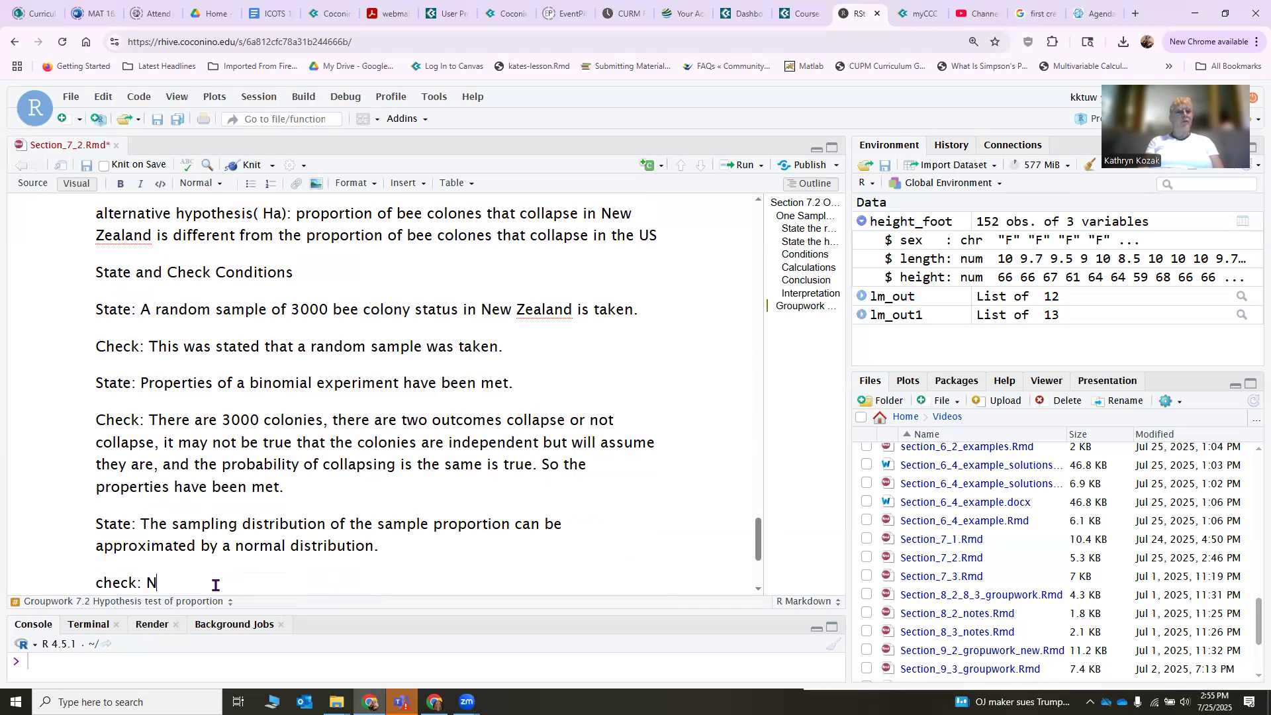
pyautogui.write('n*p =')
pyautogui.scroll(3, 335, 503)
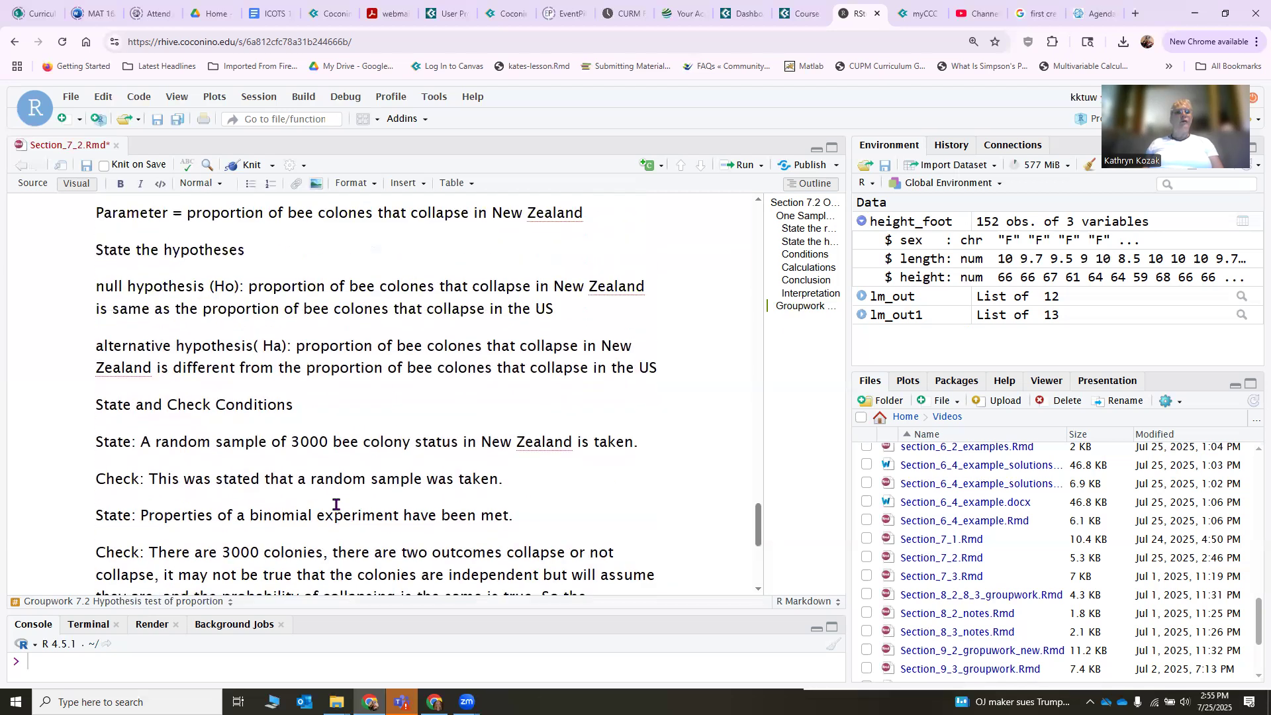
pyautogui.scroll(5, 336, 505)
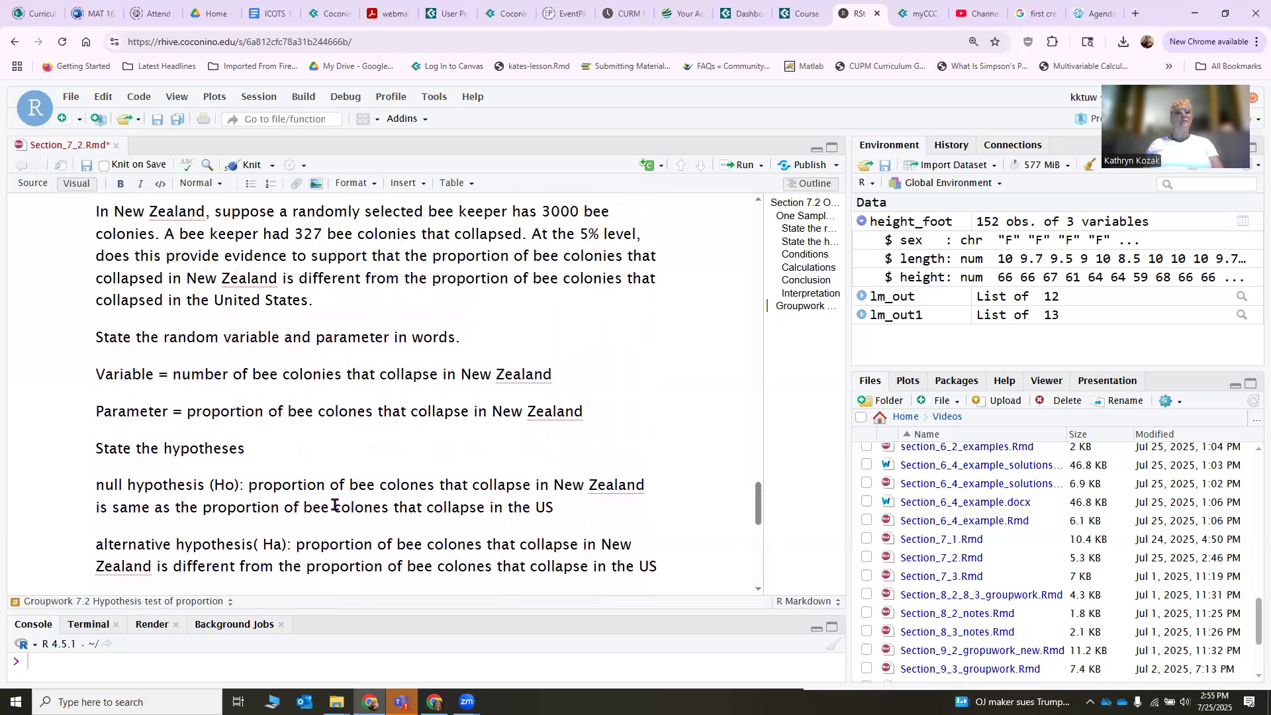
pyautogui.scroll(2, 334, 505)
pyautogui.scroll(2, 328, 456)
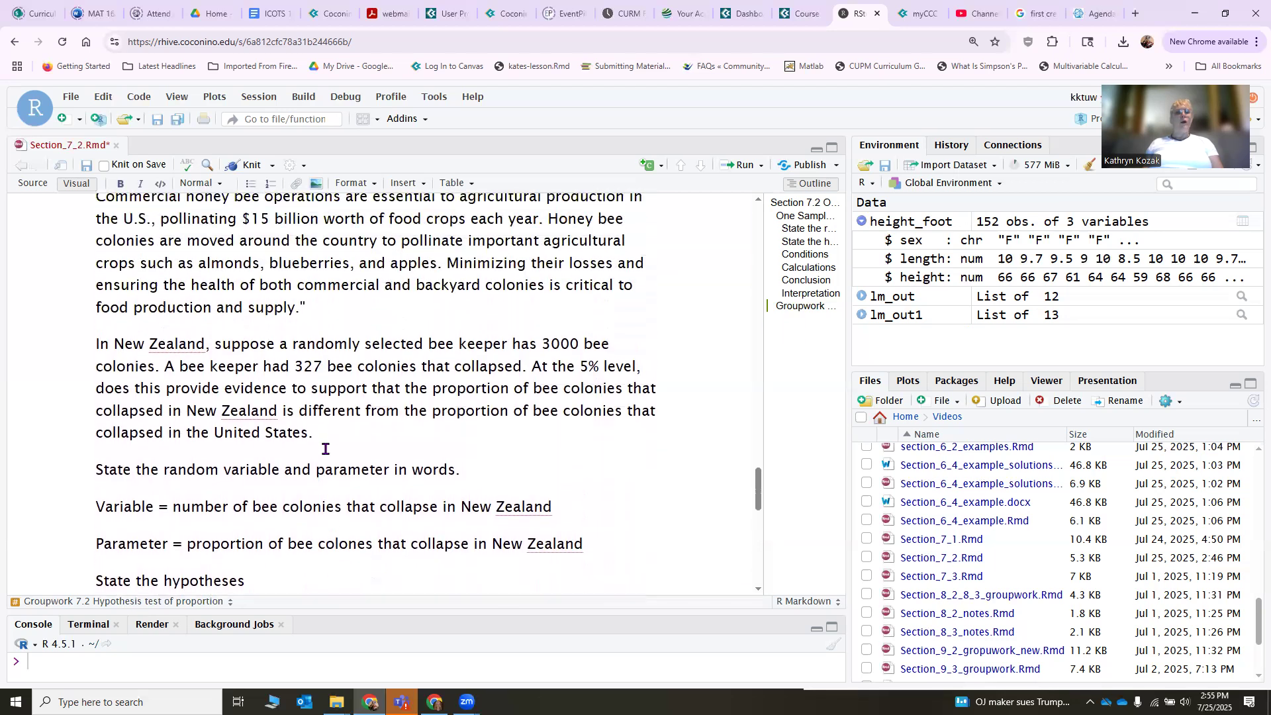
pyautogui.scroll(2, 322, 407)
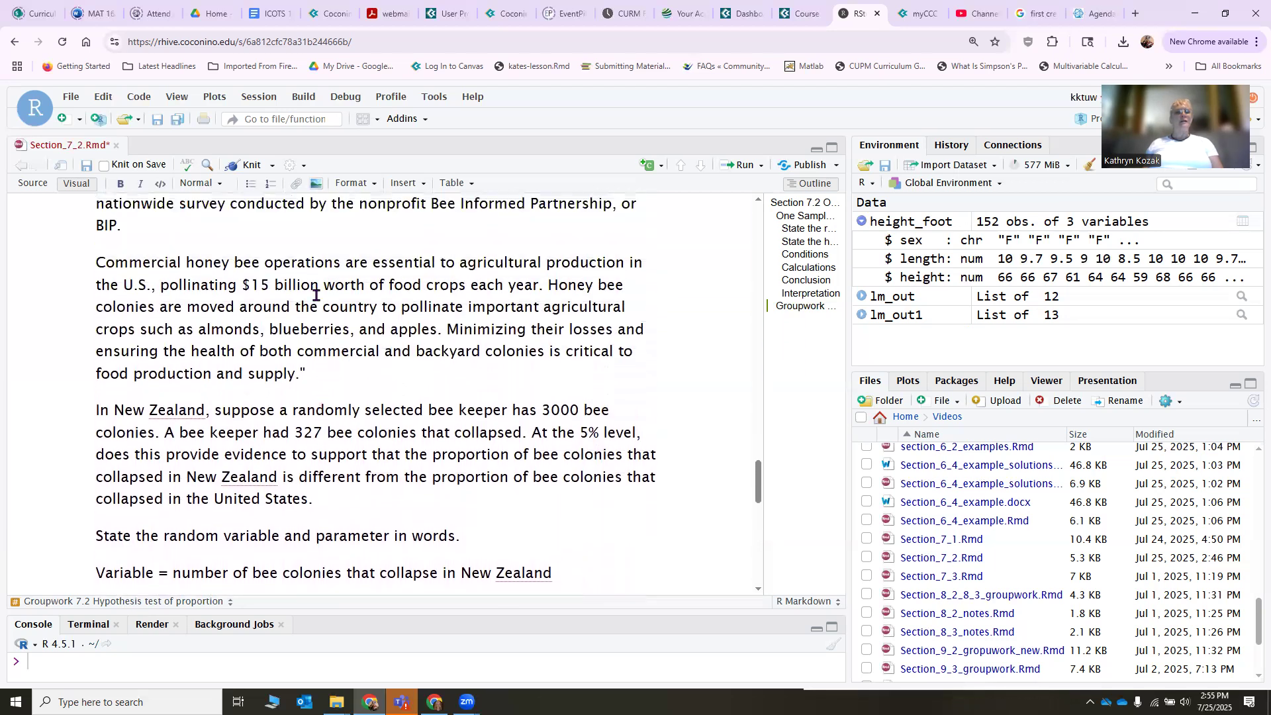
pyautogui.scroll(3, 437, 286)
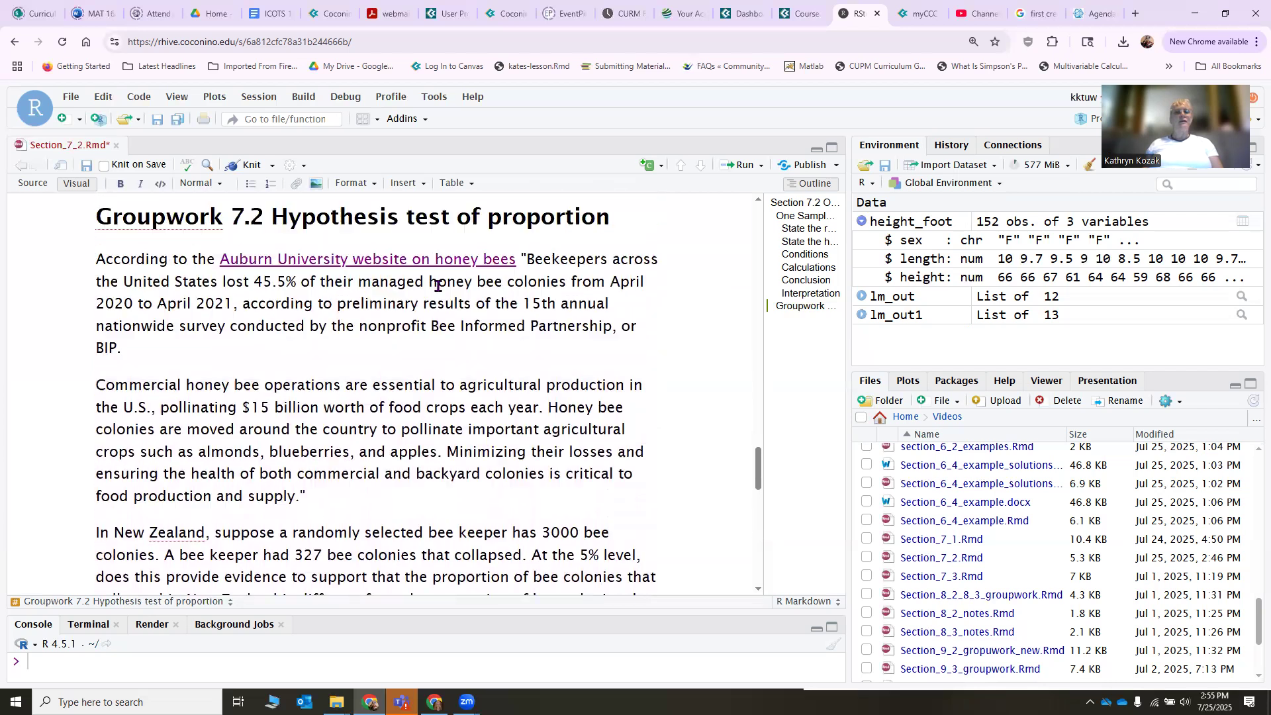
pyautogui.scroll(-12, 249, 369)
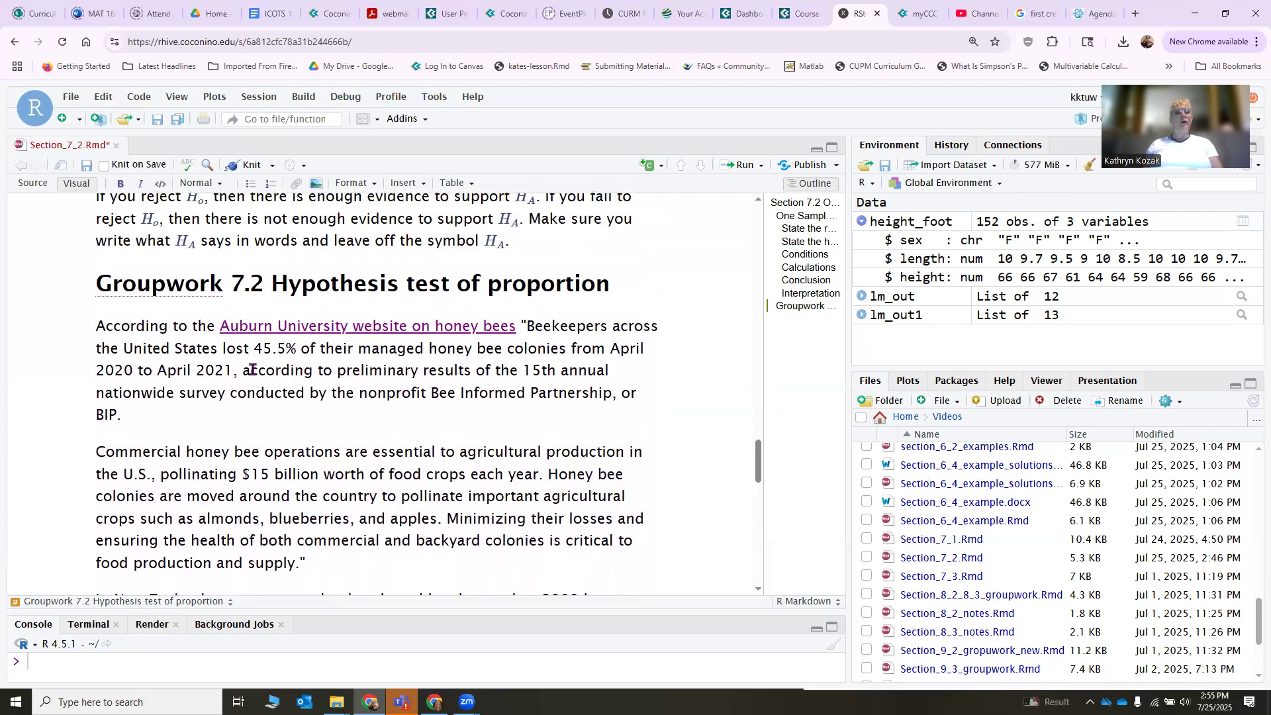
pyautogui.scroll(-4, 251, 372)
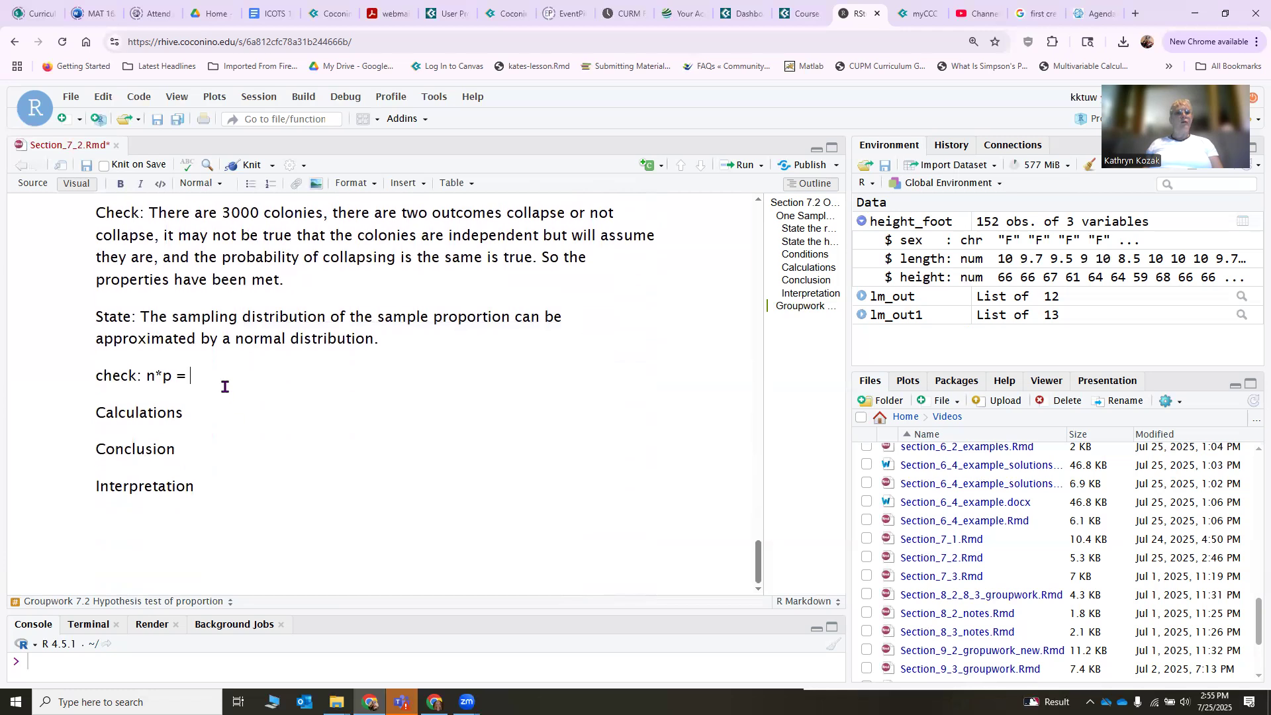
# - Complete the n*p expression in the check line with 3000*0.455
pyautogui.write('3000*')
pyautogui.hotkey('ctrl', 'z')
pyautogui.write('45.5')
pyautogui.press('BackSpace')
pyautogui.press('BackSpace')
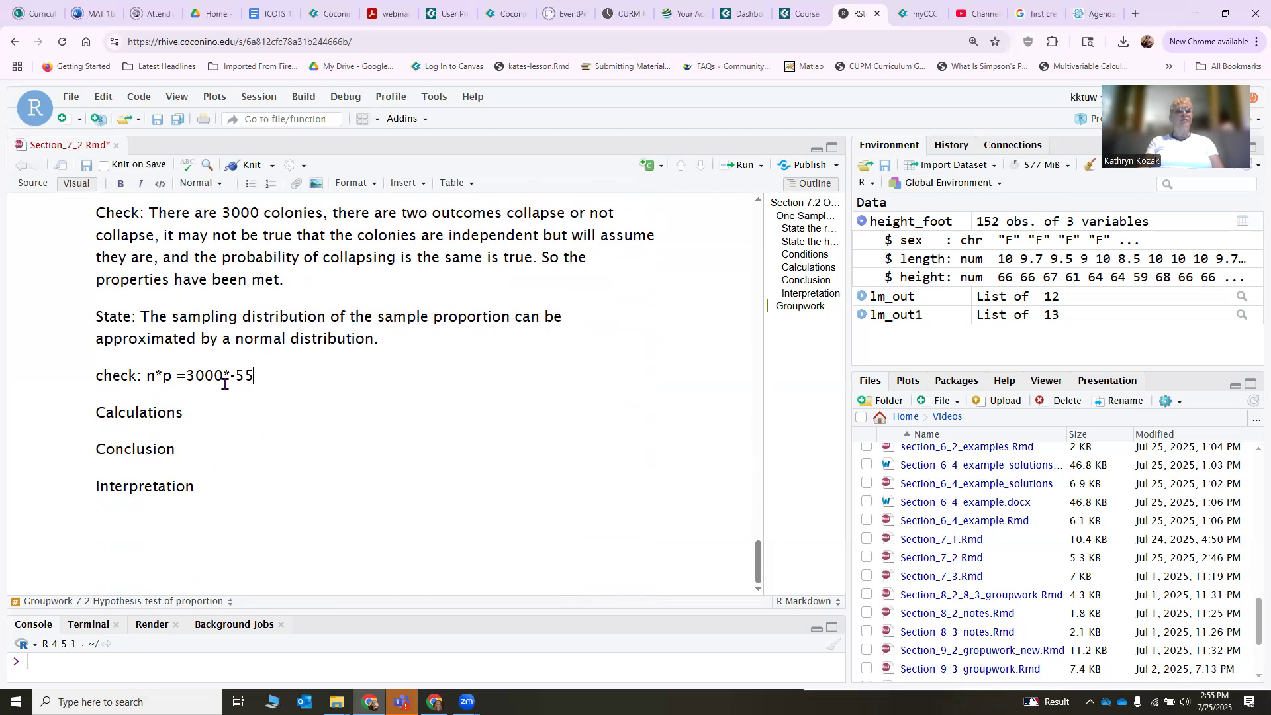
pyautogui.press('BackSpace')
pyautogui.write('455')
pyautogui.press('BackSpace')
pyautogui.write('0.')
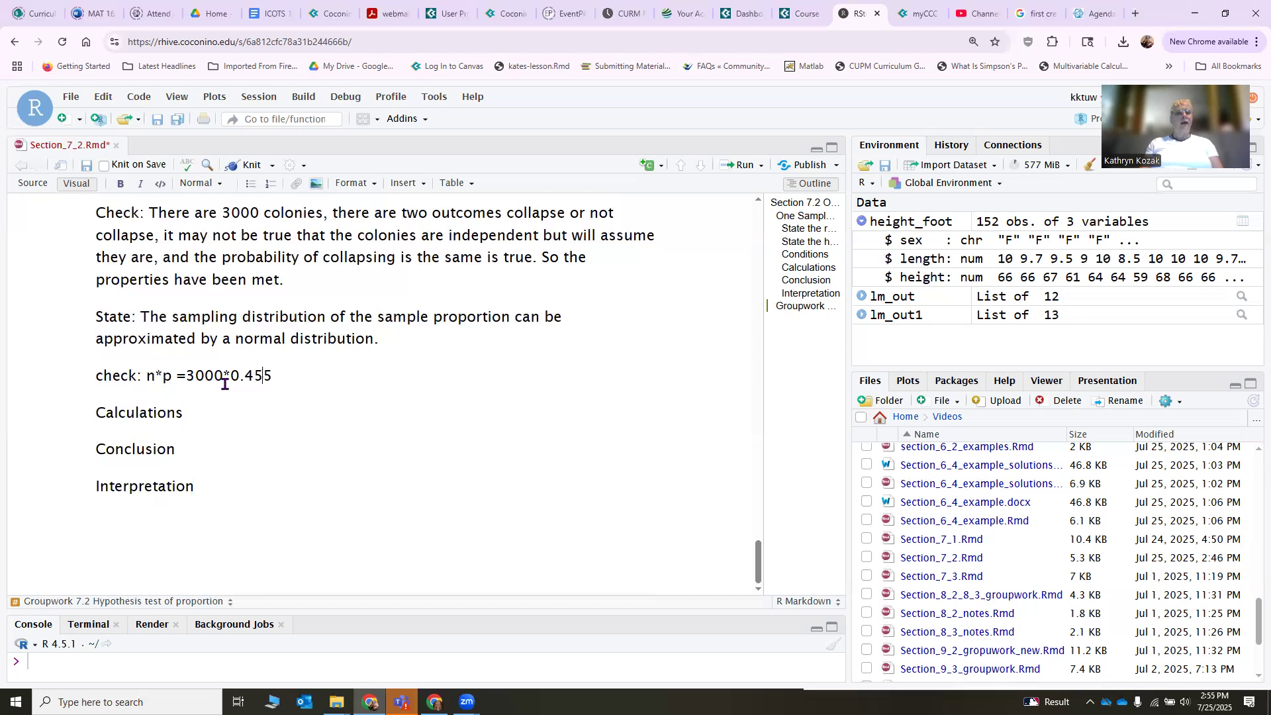
pyautogui.press('Return')
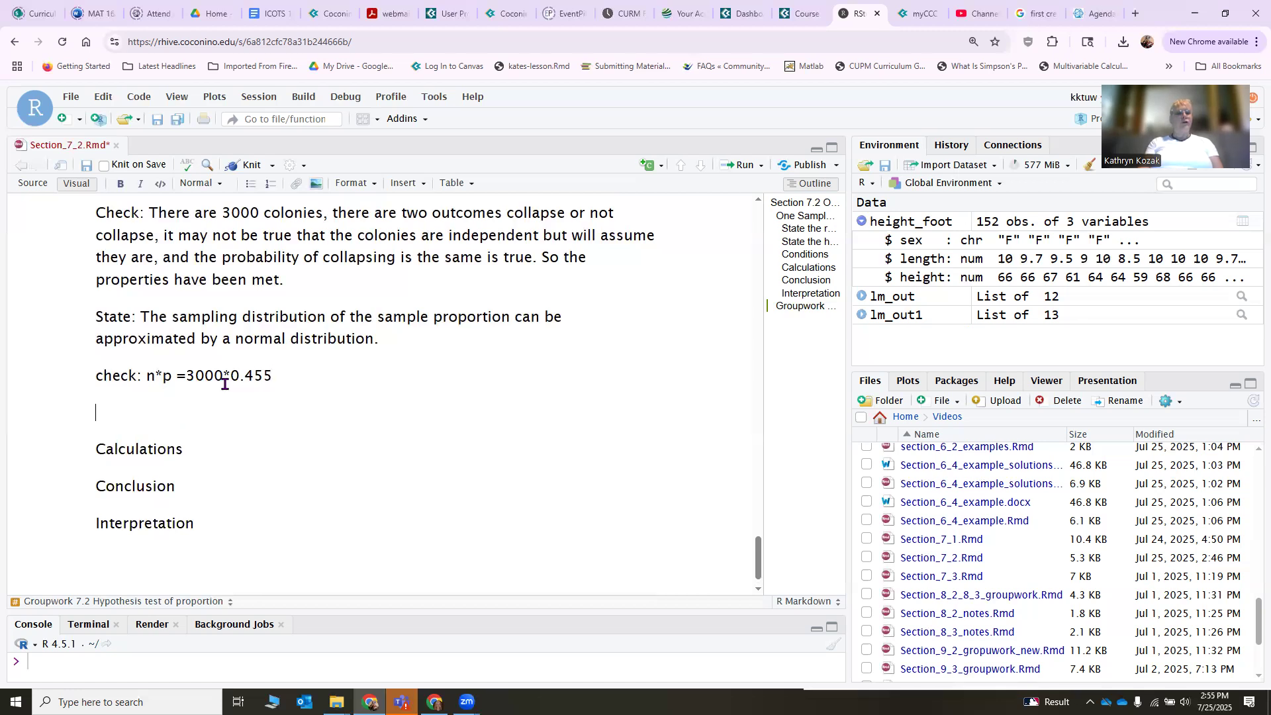
pyautogui.press('BackSpace')
# - Extend the check line with ", n*q=3000(1-0.455)"
pyautogui.write(', n*')
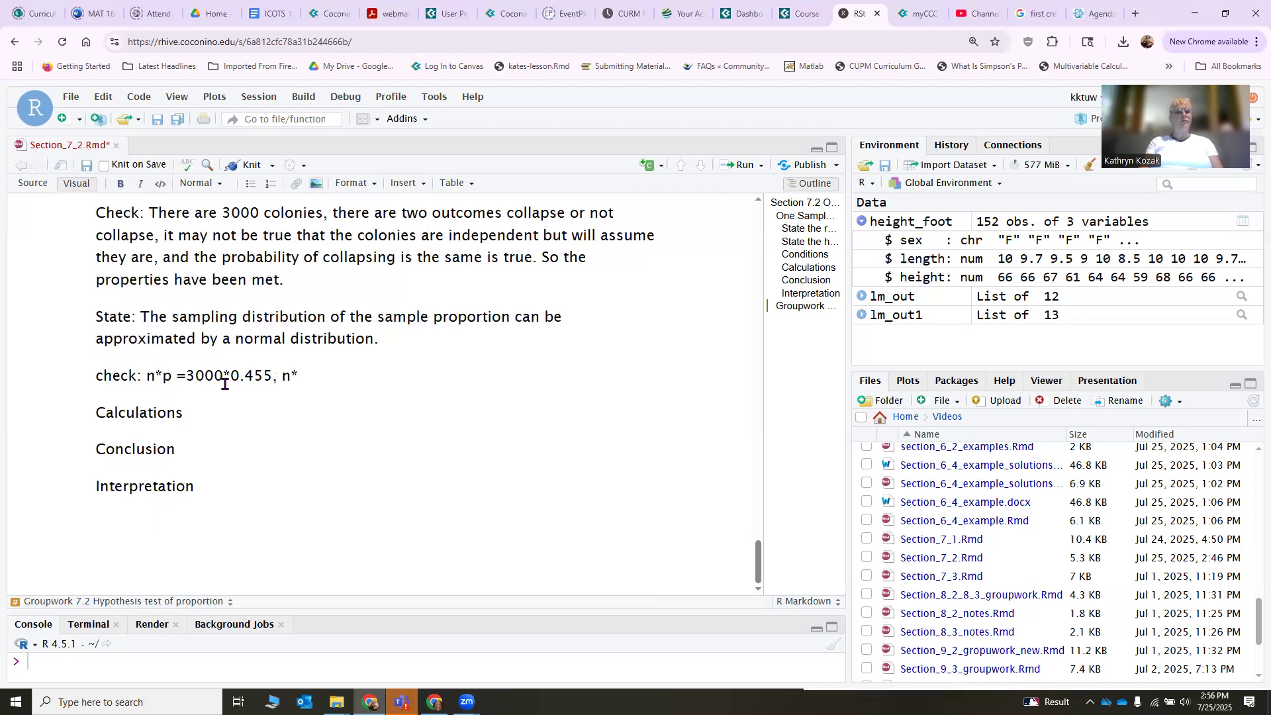
pyautogui.write('q 3000')
pyautogui.press('BackSpace')
pyautogui.press('BackSpace')
pyautogui.press('BackSpace')
pyautogui.press('BackSpace')
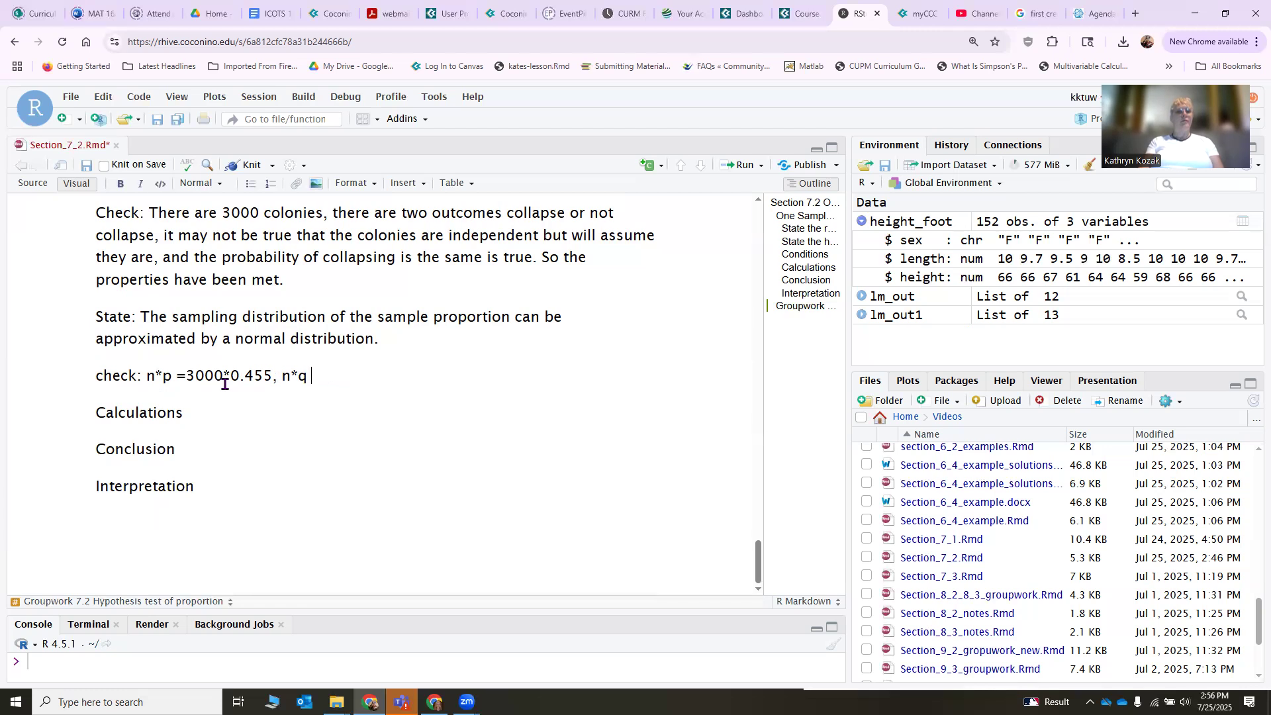
pyautogui.write('3000(1-0.455)')
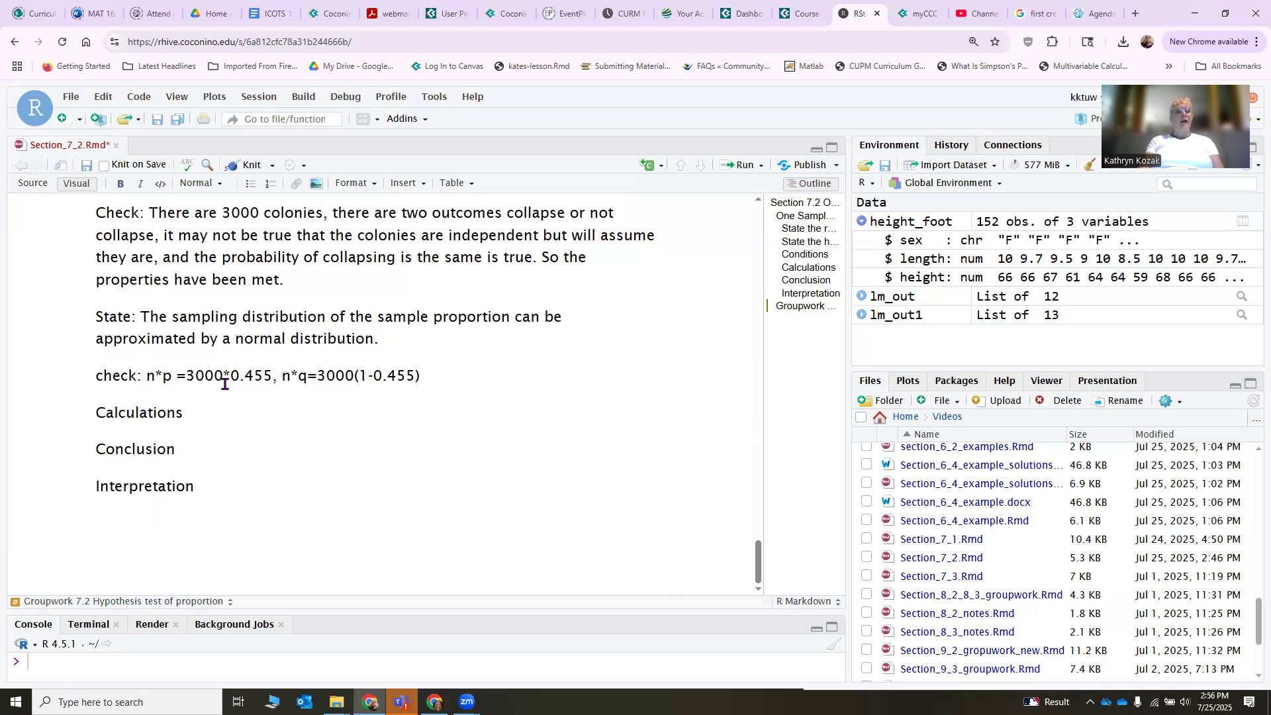
# - Insert an R code chunk below the check line and copy the expression 3000*0.455 into it
pyautogui.press('Return')
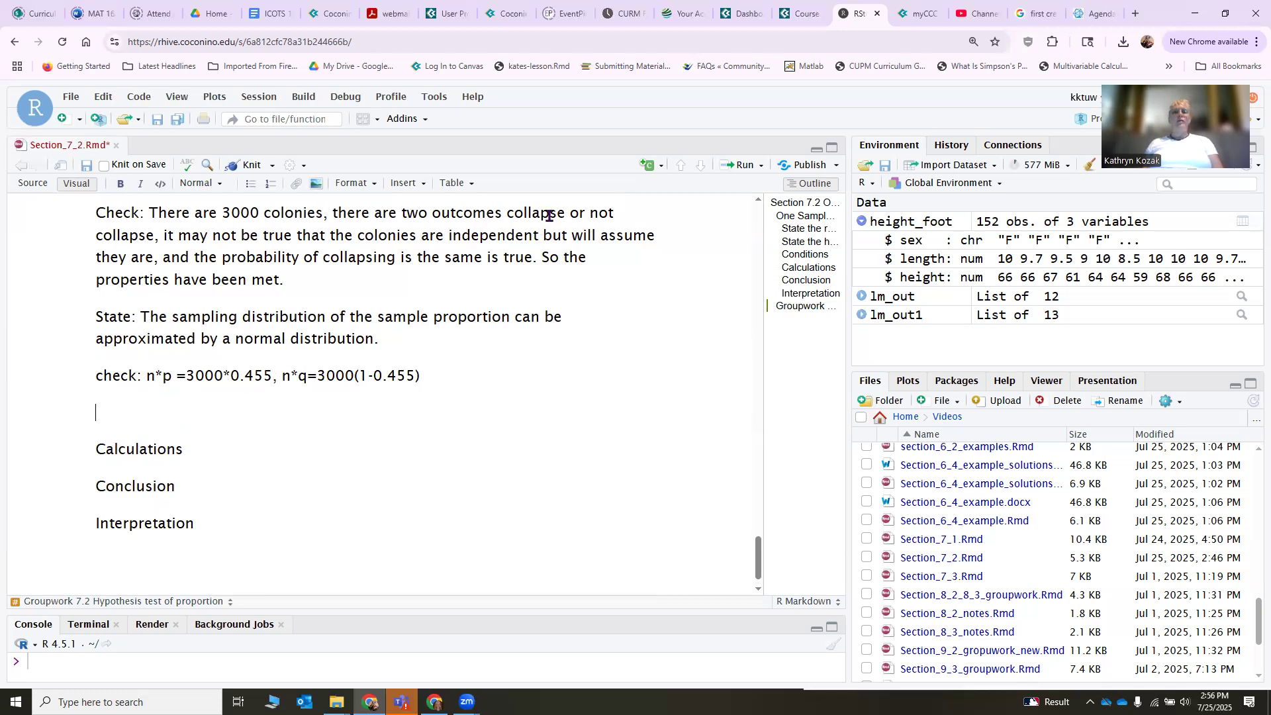
pyautogui.click(654, 166)
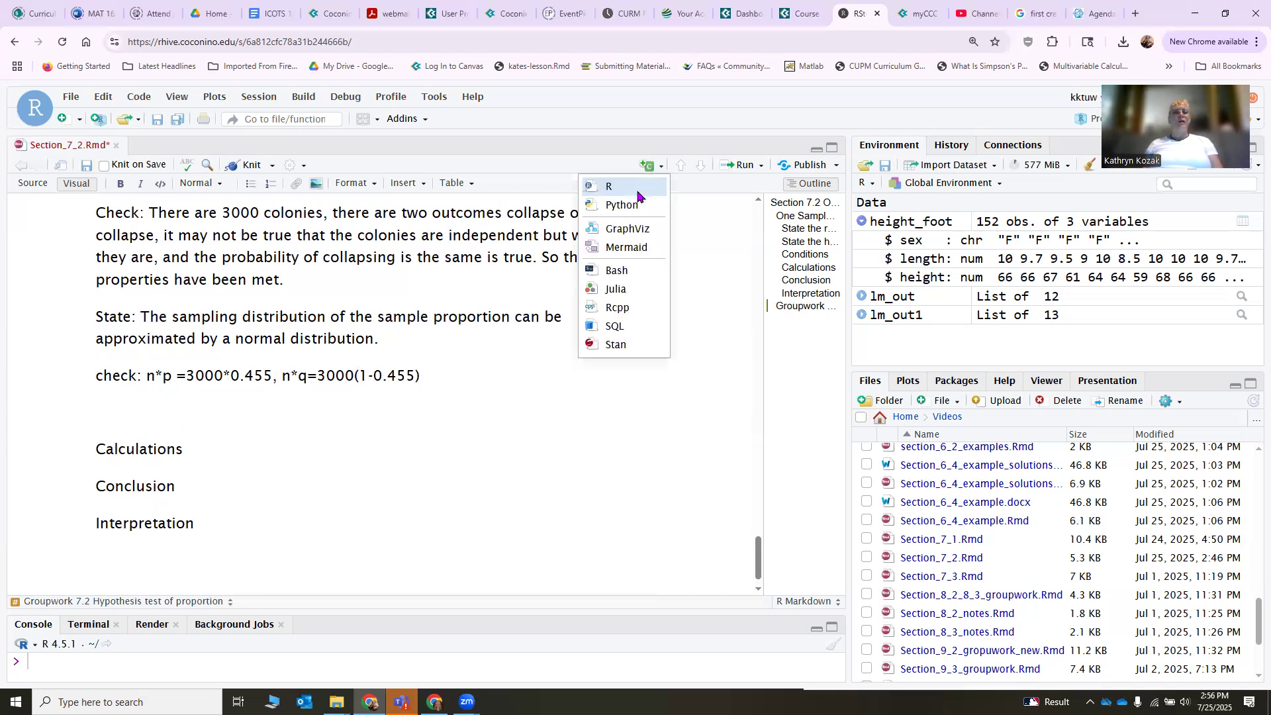
pyautogui.click(646, 188)
pyautogui.moveTo(186, 376); pyautogui.dragTo(271, 378)
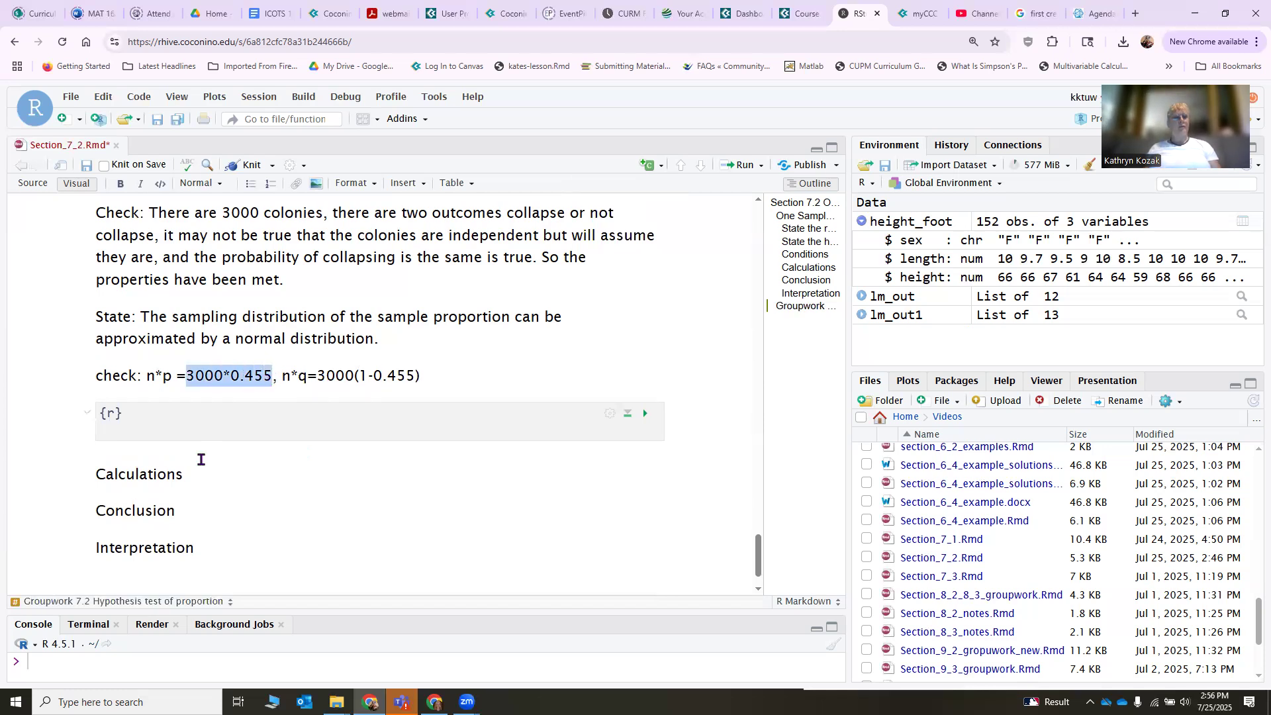
pyautogui.hotkey('ctrl', 'c')
pyautogui.click(162, 434)
pyautogui.hotkey('ctrl', 'v')
pyautogui.press('Return')
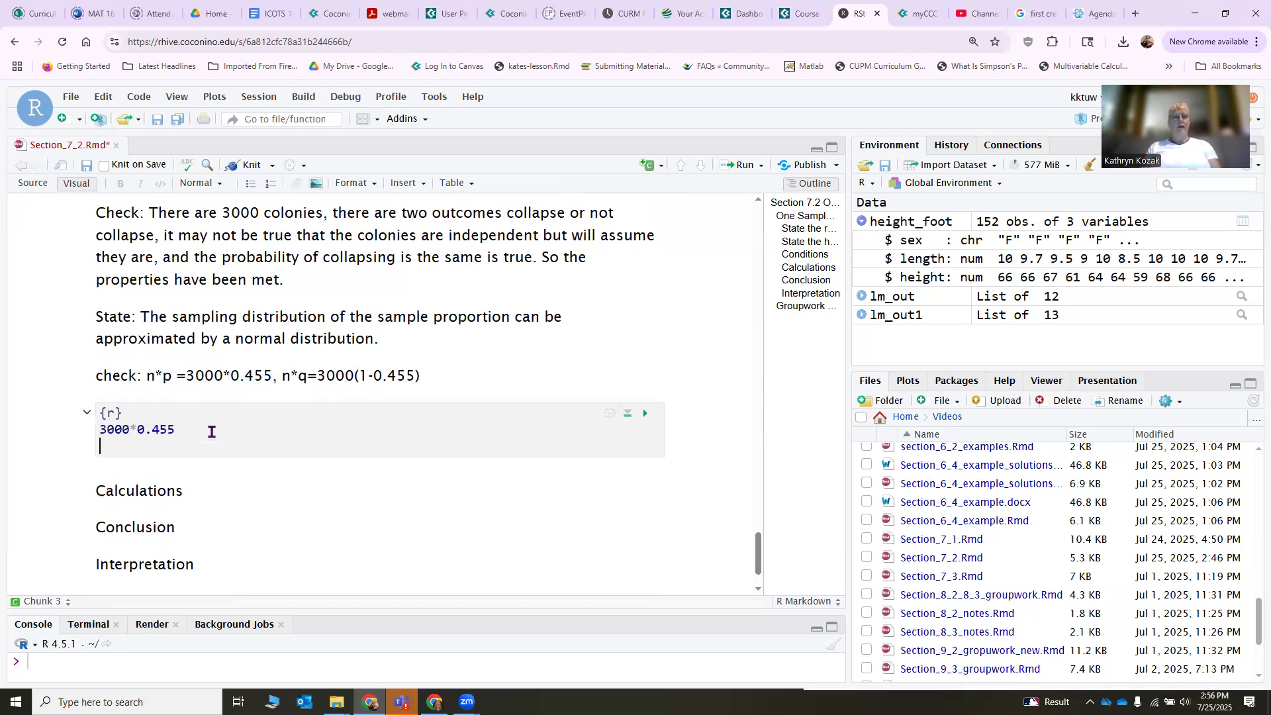
# - Copy 3000(1-0.455) from the check line to the chunk's second line and run the chunk
pyautogui.moveTo(317, 376); pyautogui.dragTo(423, 374)
pyautogui.hotkey('ctrl', 'c')
pyautogui.click(145, 446)
pyautogui.hotkey('ctrl', 'v')
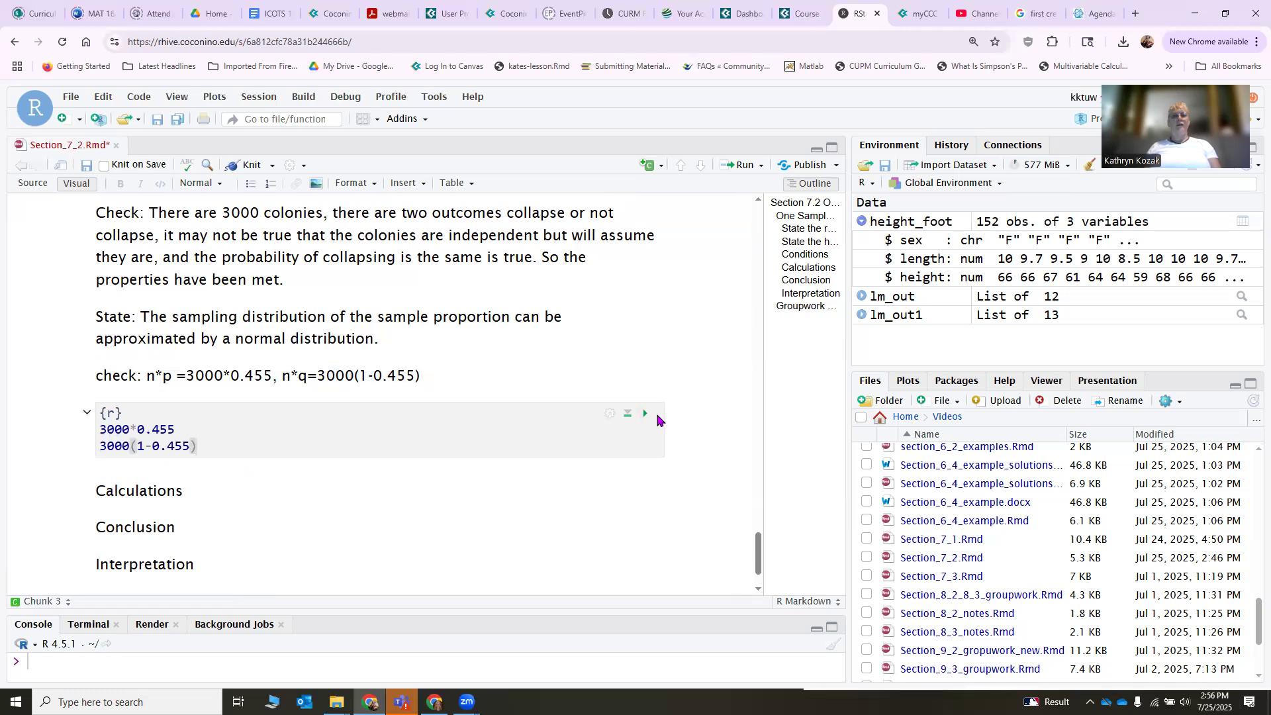
pyautogui.click(646, 413)
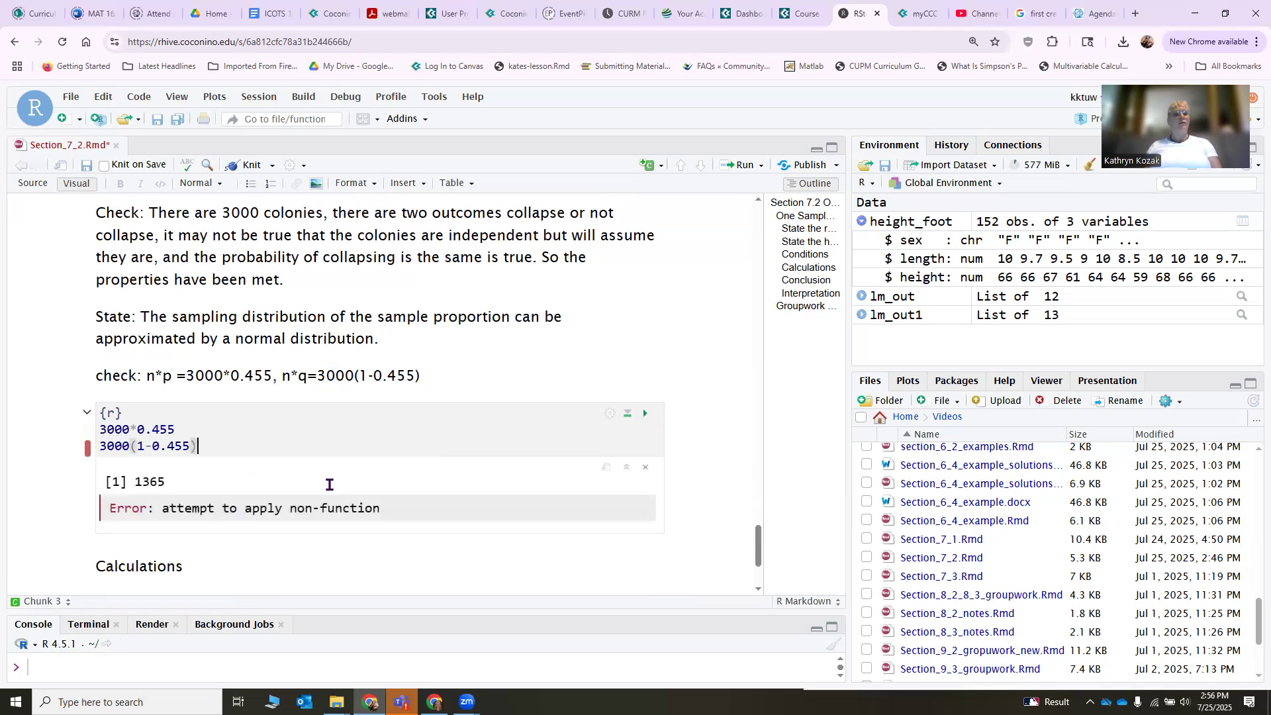
# - Correct the chunk's second line to 3000*(1-0.455) and run the chunk again
pyautogui.click(127, 446)
pyautogui.write('*')
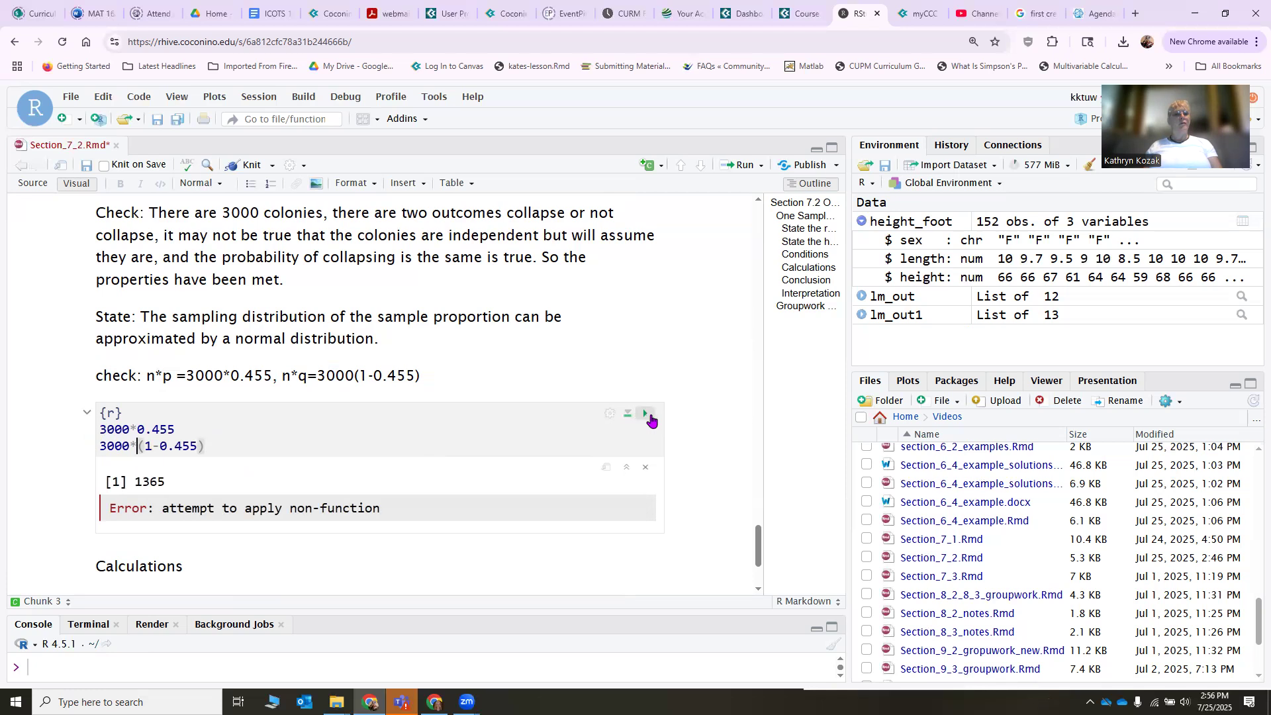
pyautogui.click(648, 415)
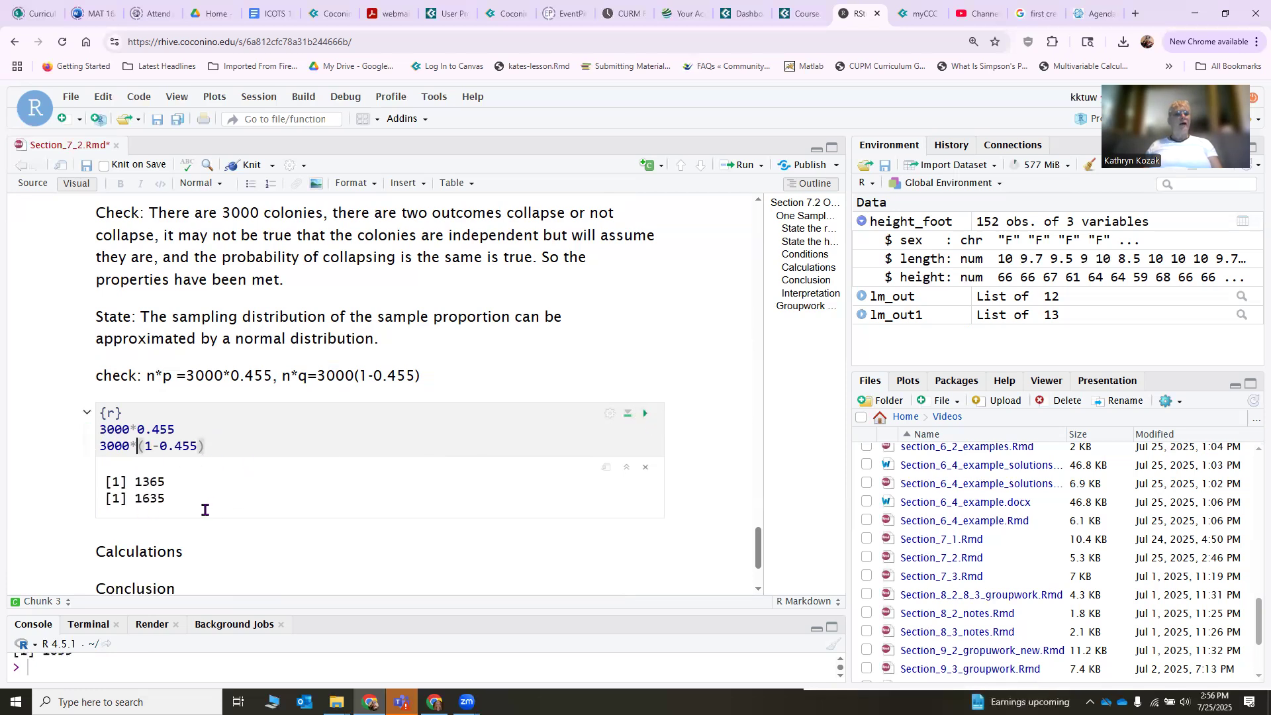
# - Add a new paragraph between the chunk's output and the Calculations line, beginning with "True since"
pyautogui.click(158, 527)
pyautogui.click(96, 552)
pyautogui.press('Left')
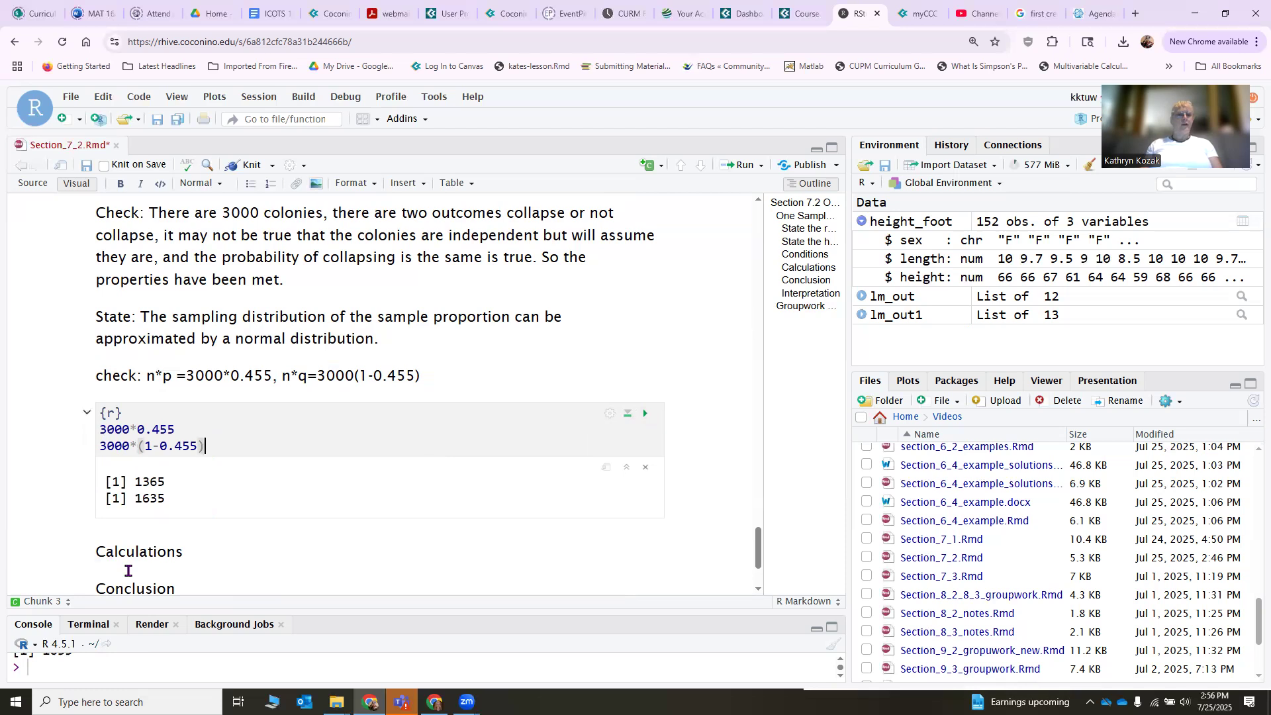
pyautogui.press('Return')
pyautogui.press('BackSpace')
pyautogui.click(98, 559)
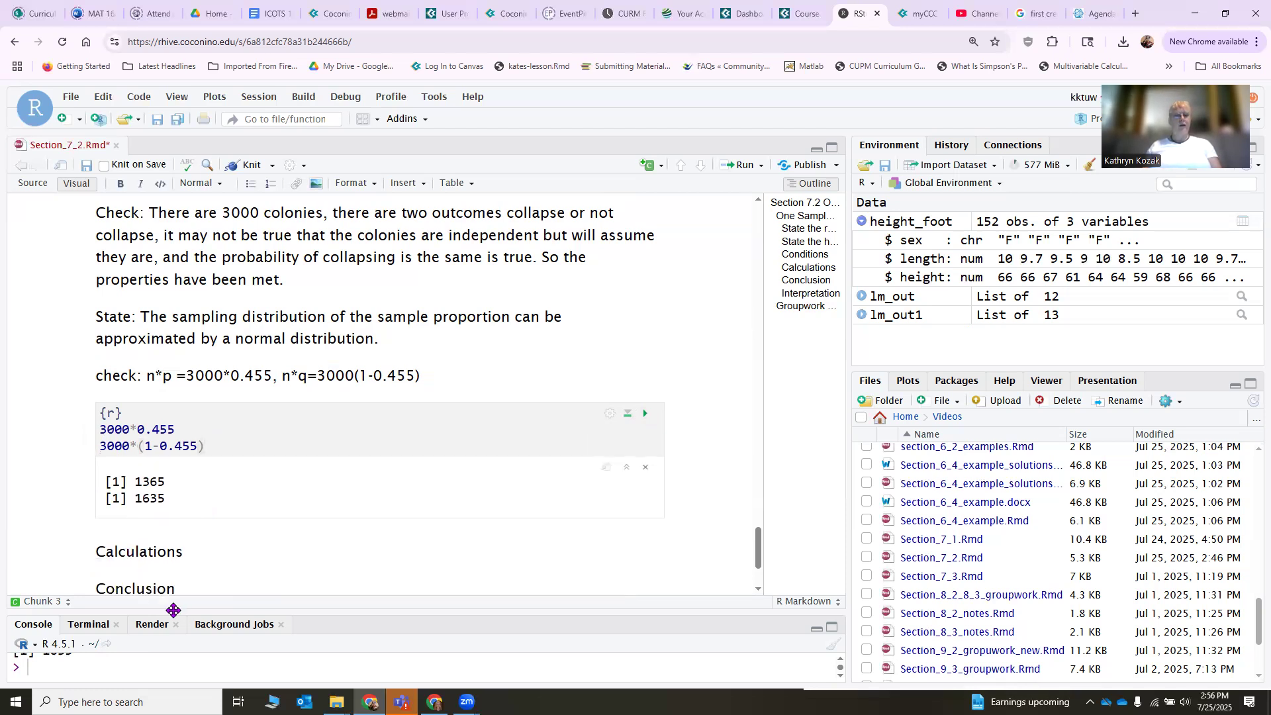
pyautogui.press('Return')
pyautogui.write('True')
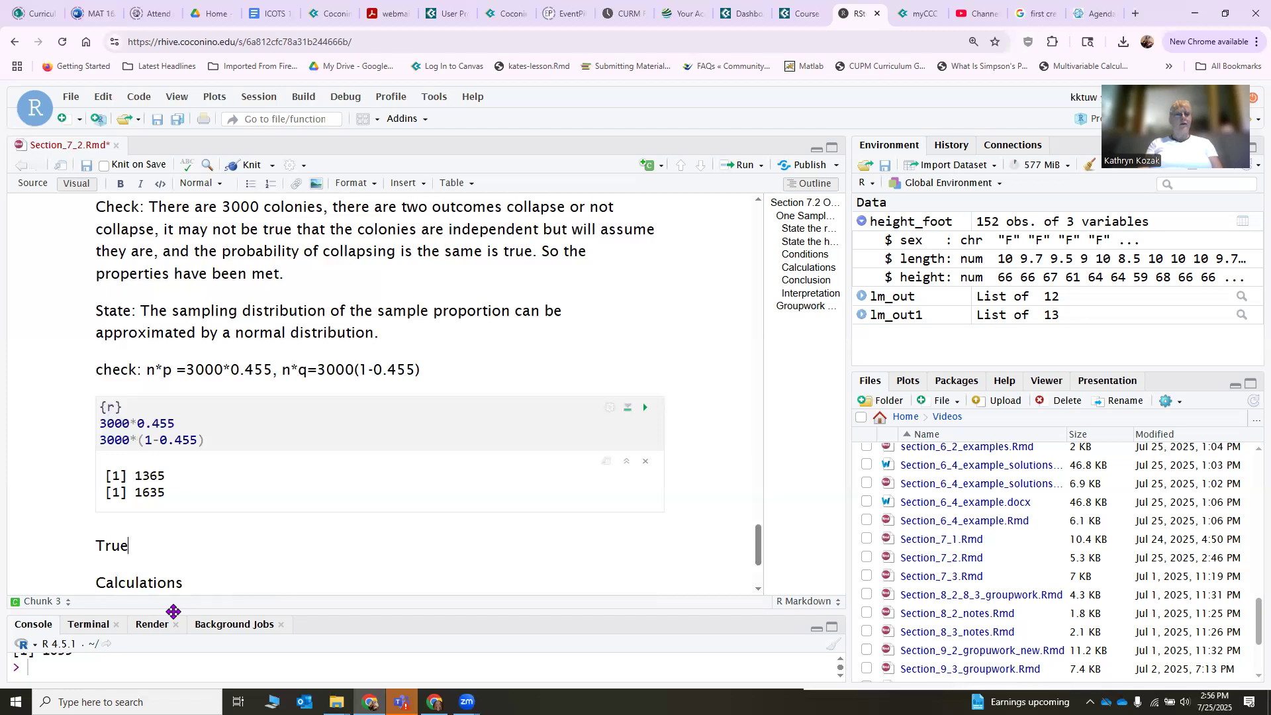
pyautogui.write(' since th')
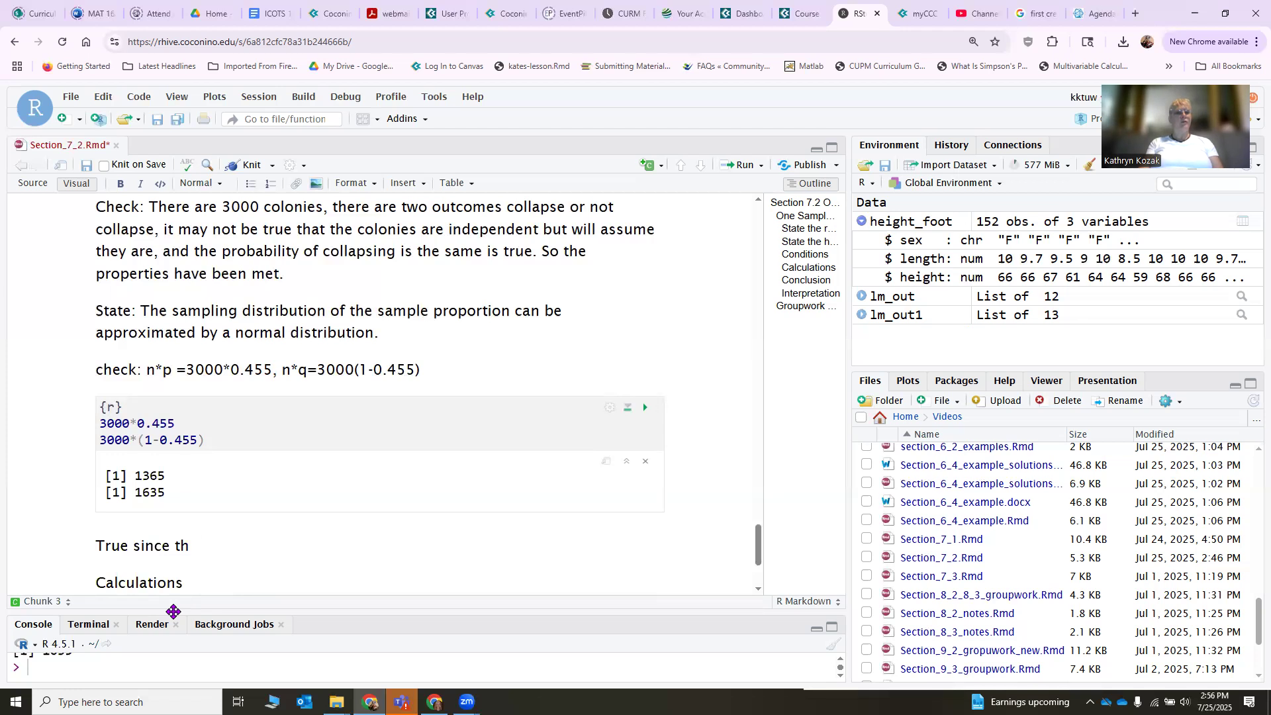
# - Finish the condition check sentence with "both numbers are more than 5."
pyautogui.write('e pboth number are')
pyautogui.press('BackSpace')
pyautogui.press('BackSpace')
pyautogui.press('BackSpace')
pyautogui.press('BackSpace')
pyautogui.write('s are more than 5.')
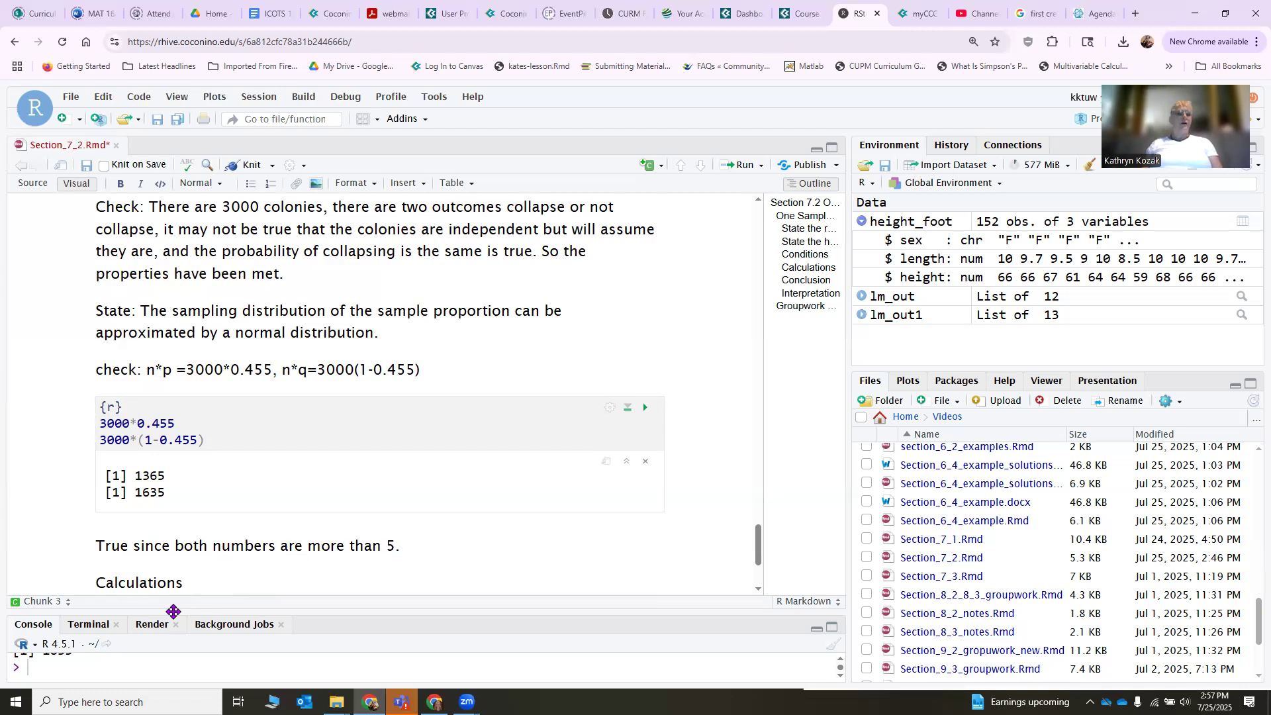
# - Insert an R code chunk below the Calculations line and start a prop.test() call in it
pyautogui.scroll(-3, 184, 531)
pyautogui.click(220, 457)
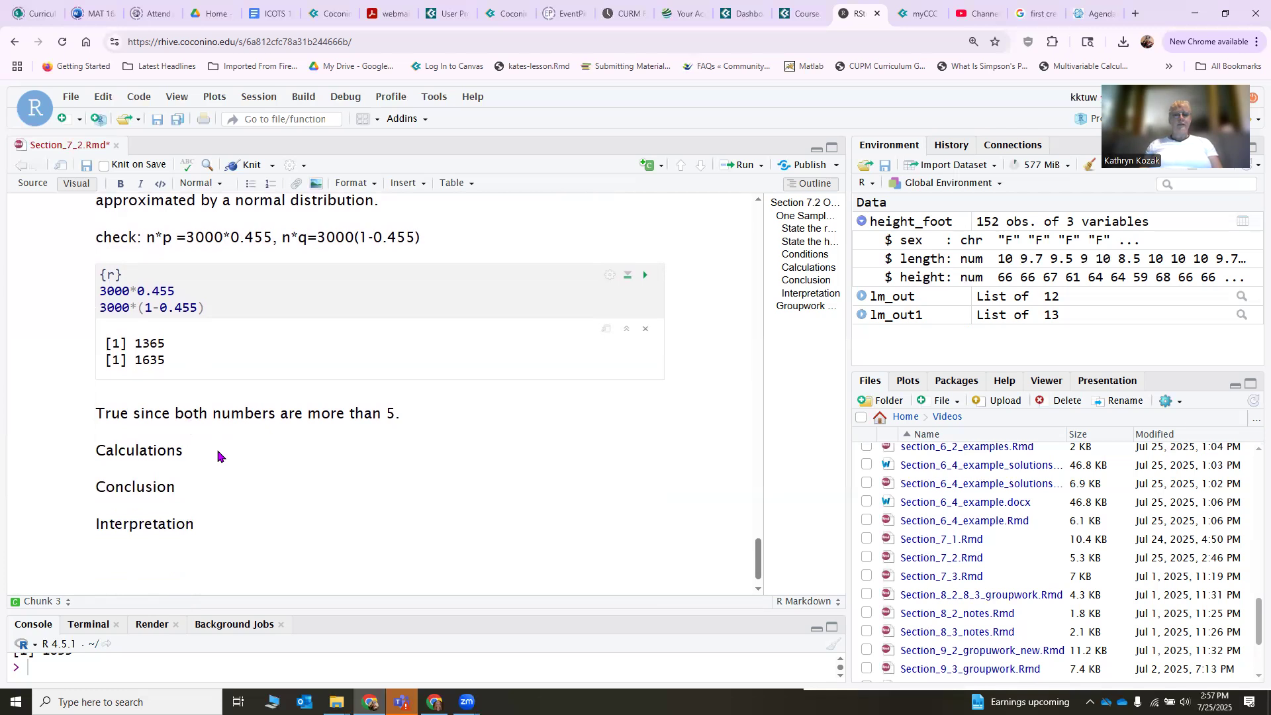
pyautogui.press('Return')
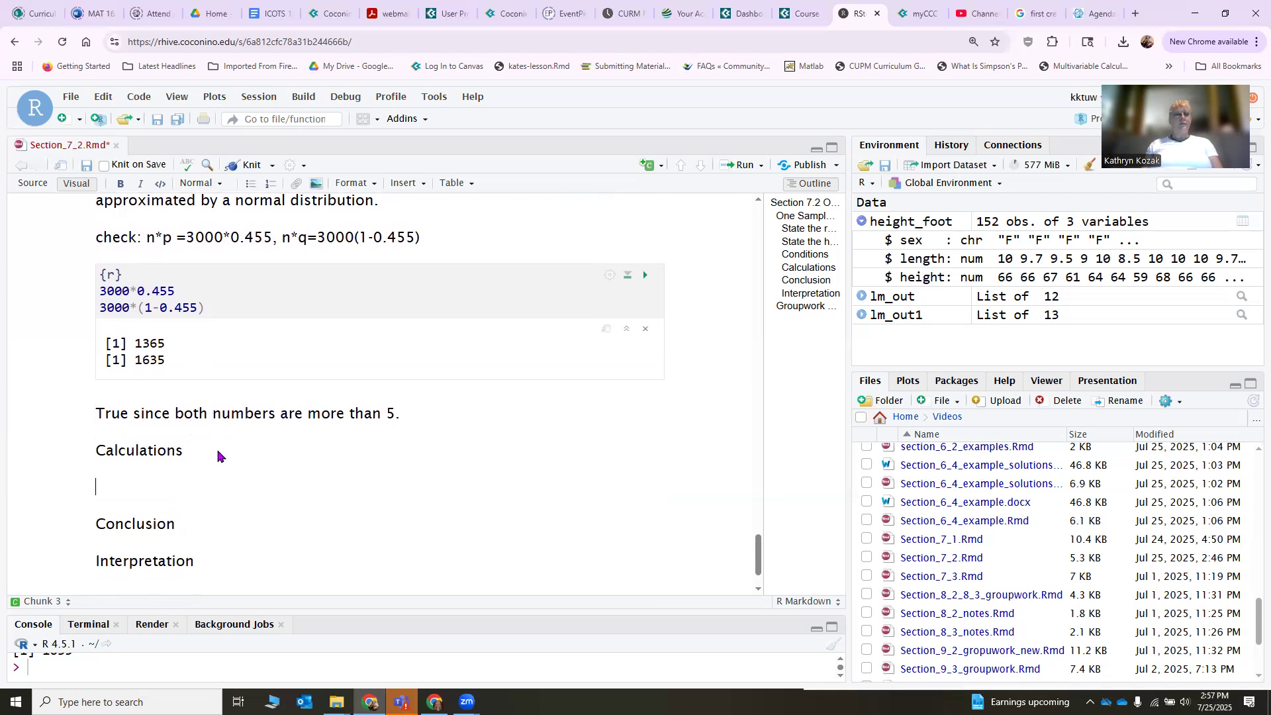
pyautogui.click(644, 164)
pyautogui.click(640, 186)
pyautogui.write('prop')
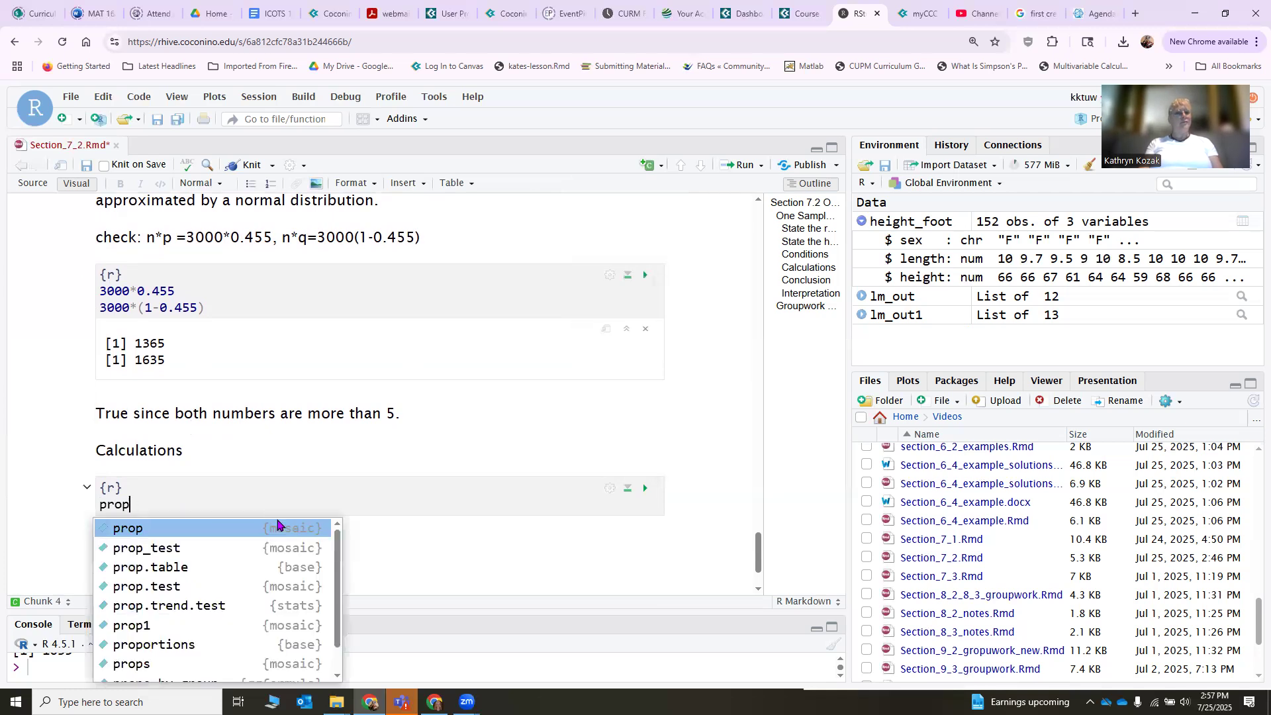
pyautogui.write('.t')
pyautogui.press('Down')
pyautogui.press('Return')
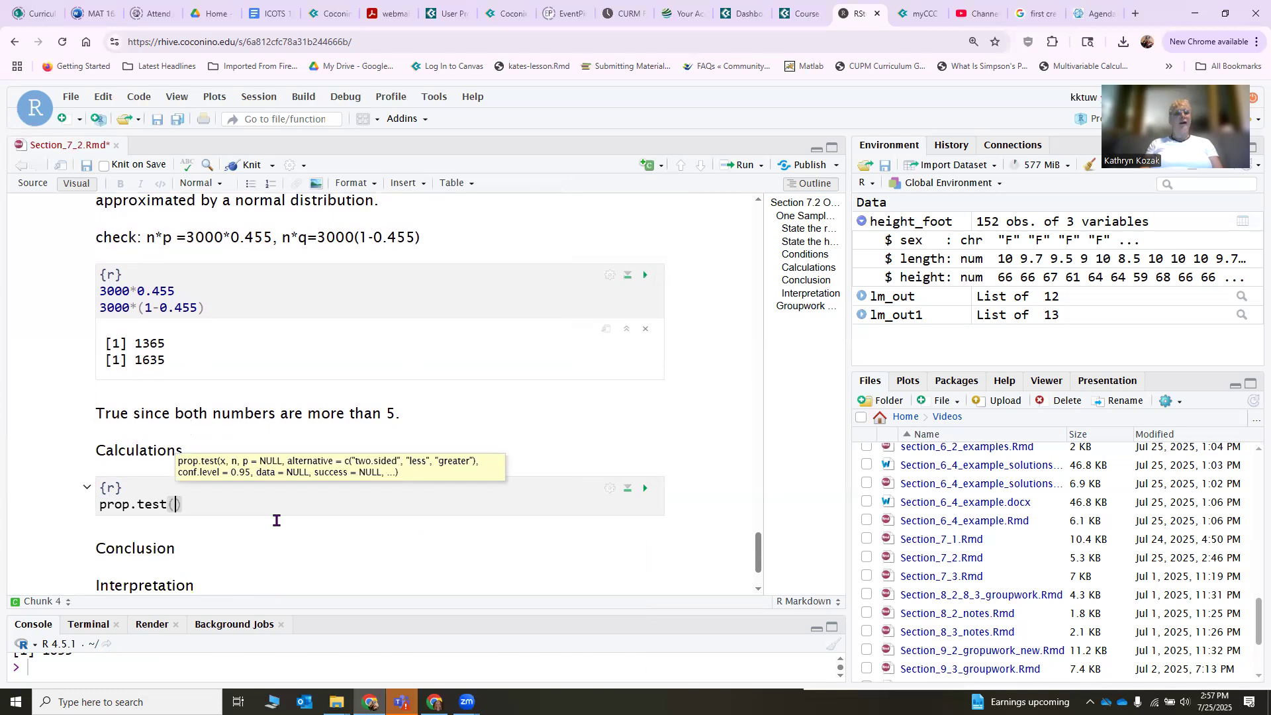
# - Fill in the prop.test arguments as 327, 3000, p=0.455, using the counts from the problem statement
pyautogui.scroll(5, 514, 420)
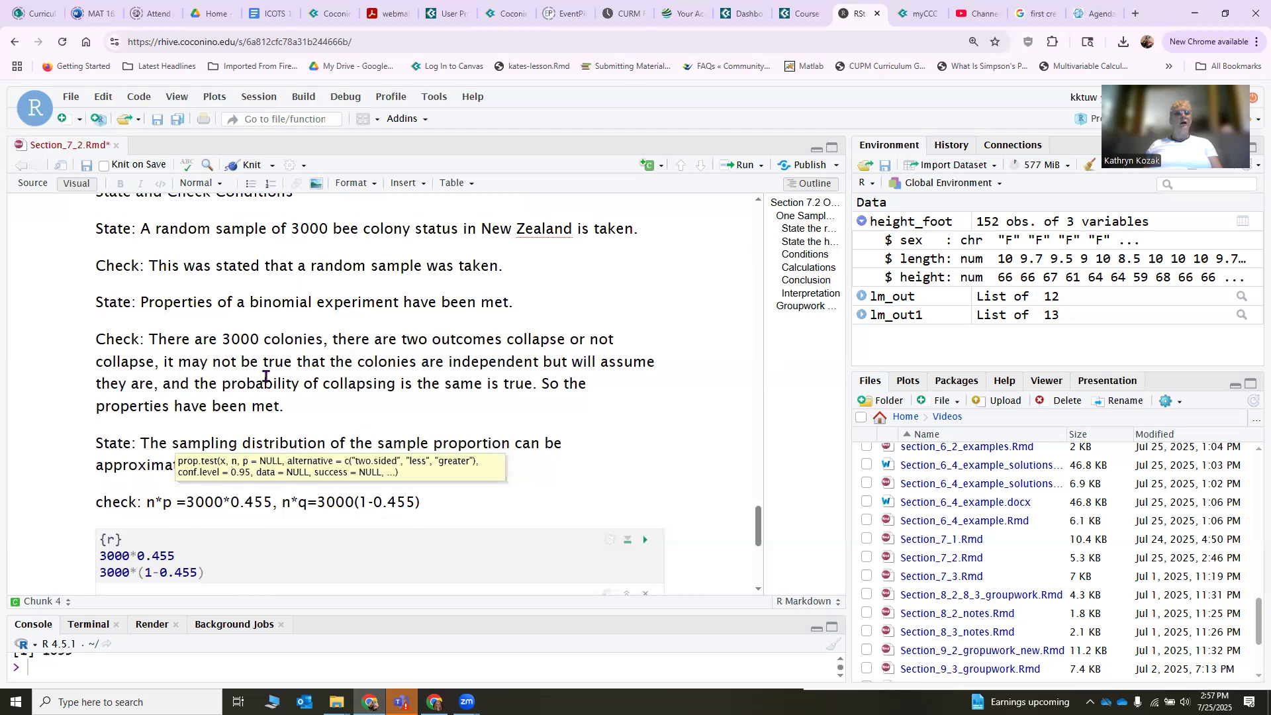
pyautogui.scroll(5, 293, 314)
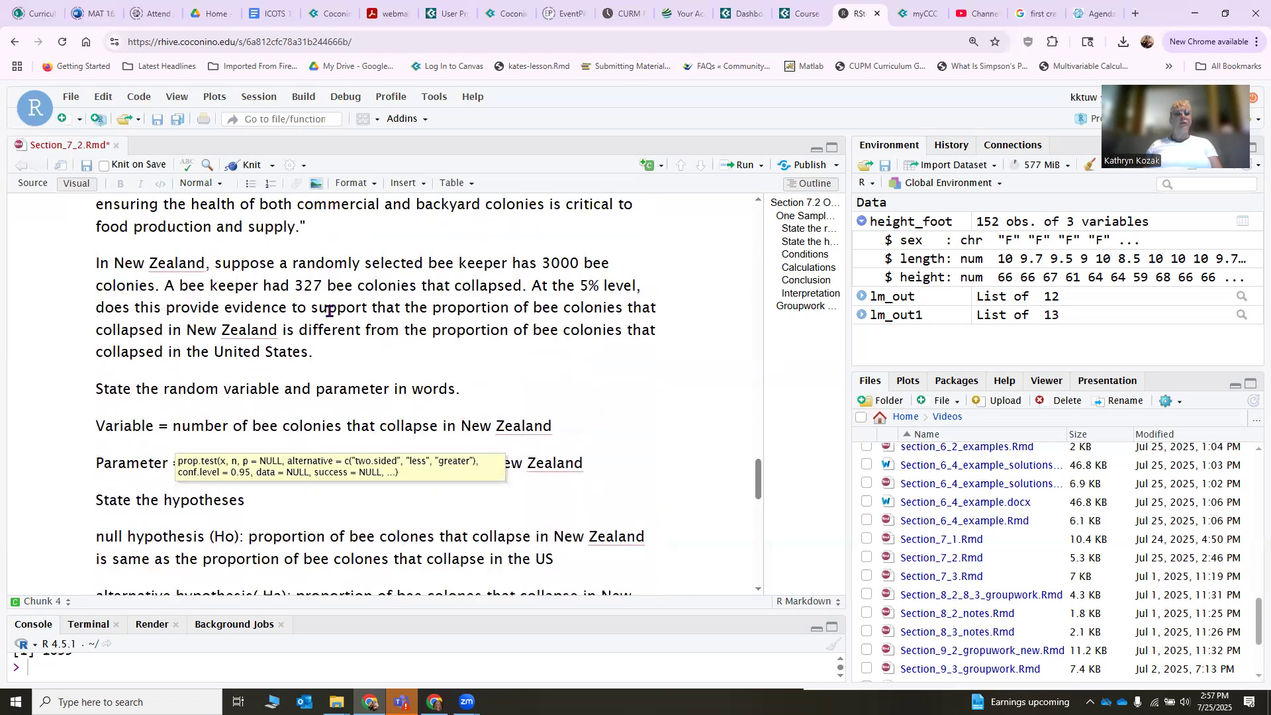
pyautogui.write('327, 3000,')
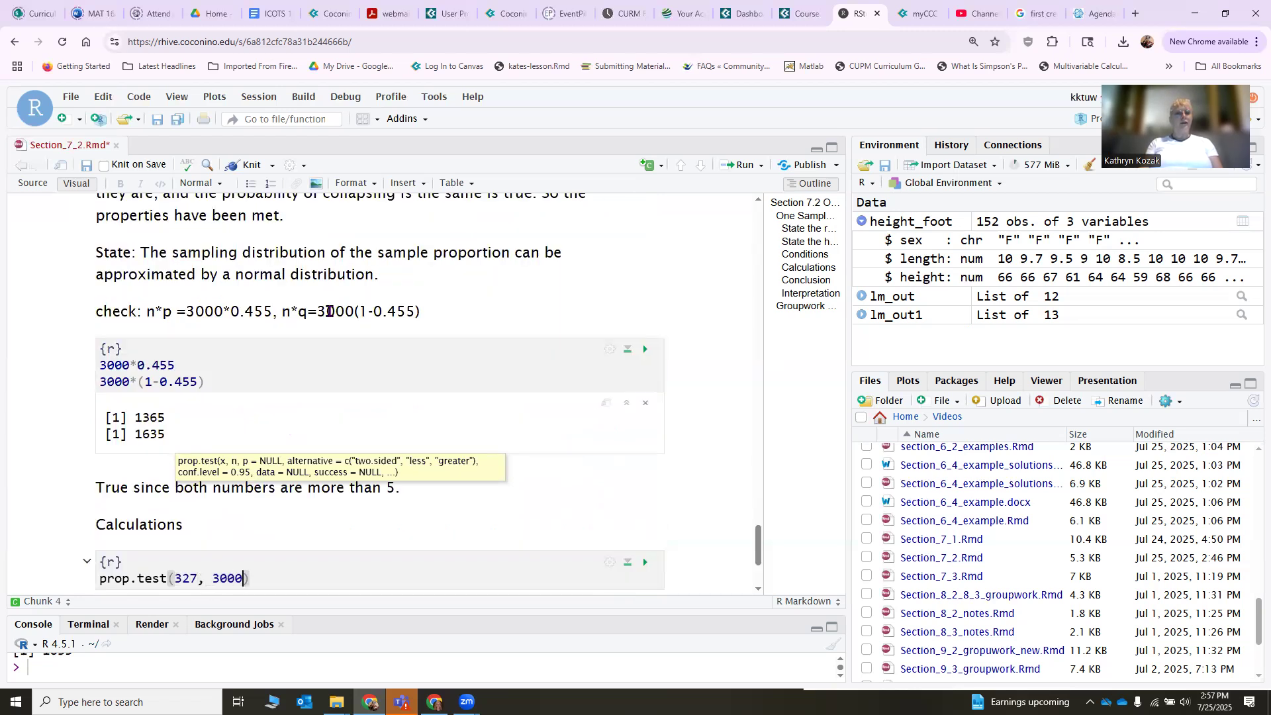
pyautogui.write(' p=')
pyautogui.write('0.455')
pyautogui.write(',')
pyautogui.press('BackSpace')
pyautogui.press('BackSpace')
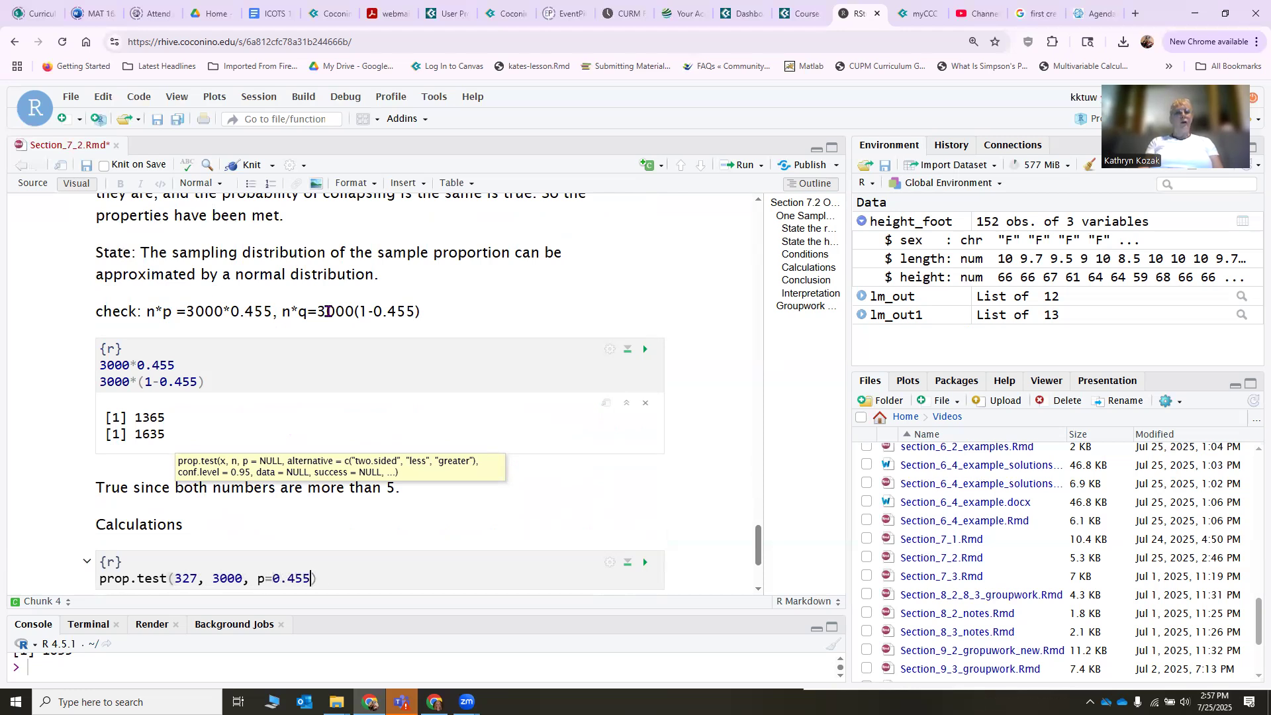
# - Run the prop.test(327, 3000, p=0.455) chunk and examine the p-value and X-squared statistic in its output
pyautogui.write('5')
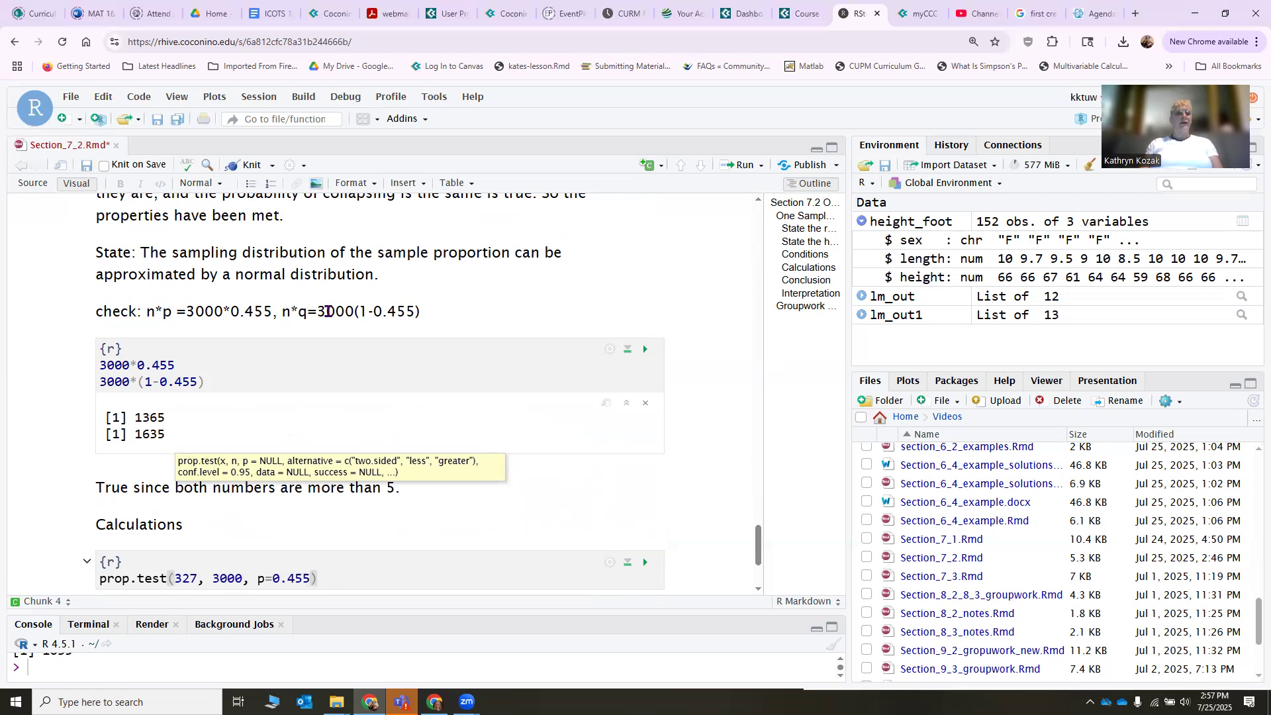
pyautogui.click(646, 562)
pyautogui.scroll(-2, 251, 457)
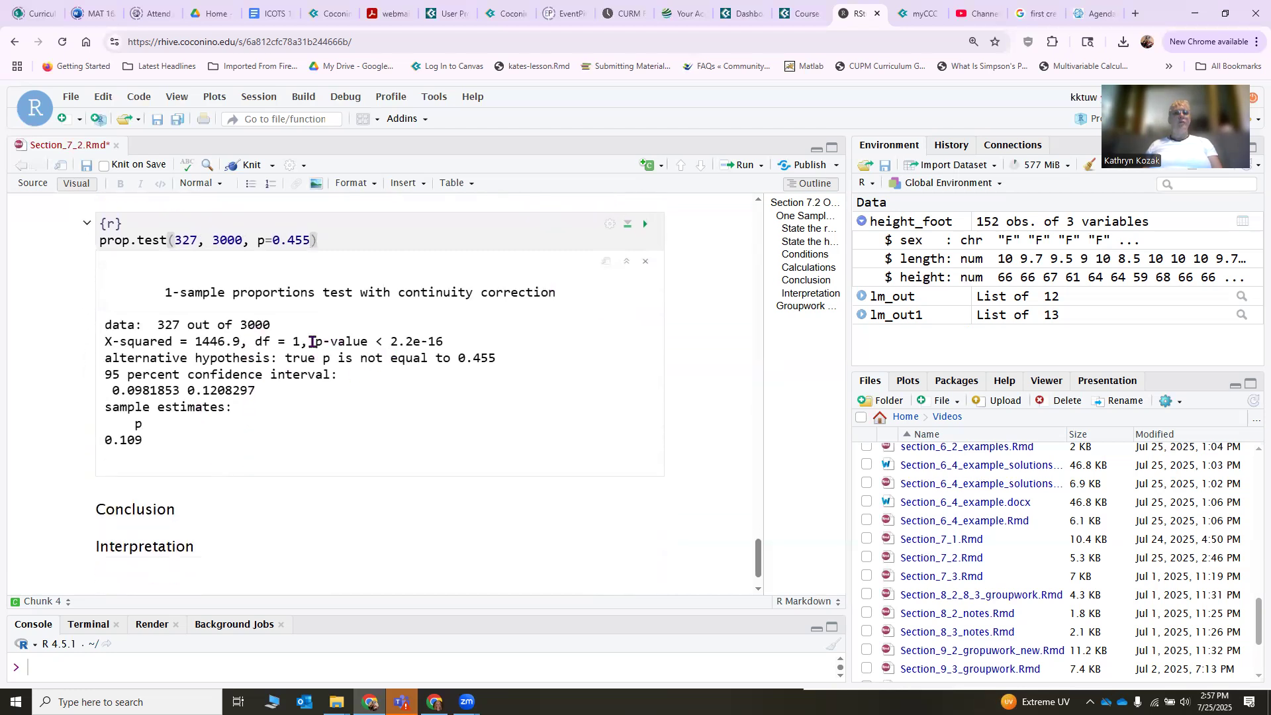
pyautogui.moveTo(314, 341); pyautogui.dragTo(462, 339)
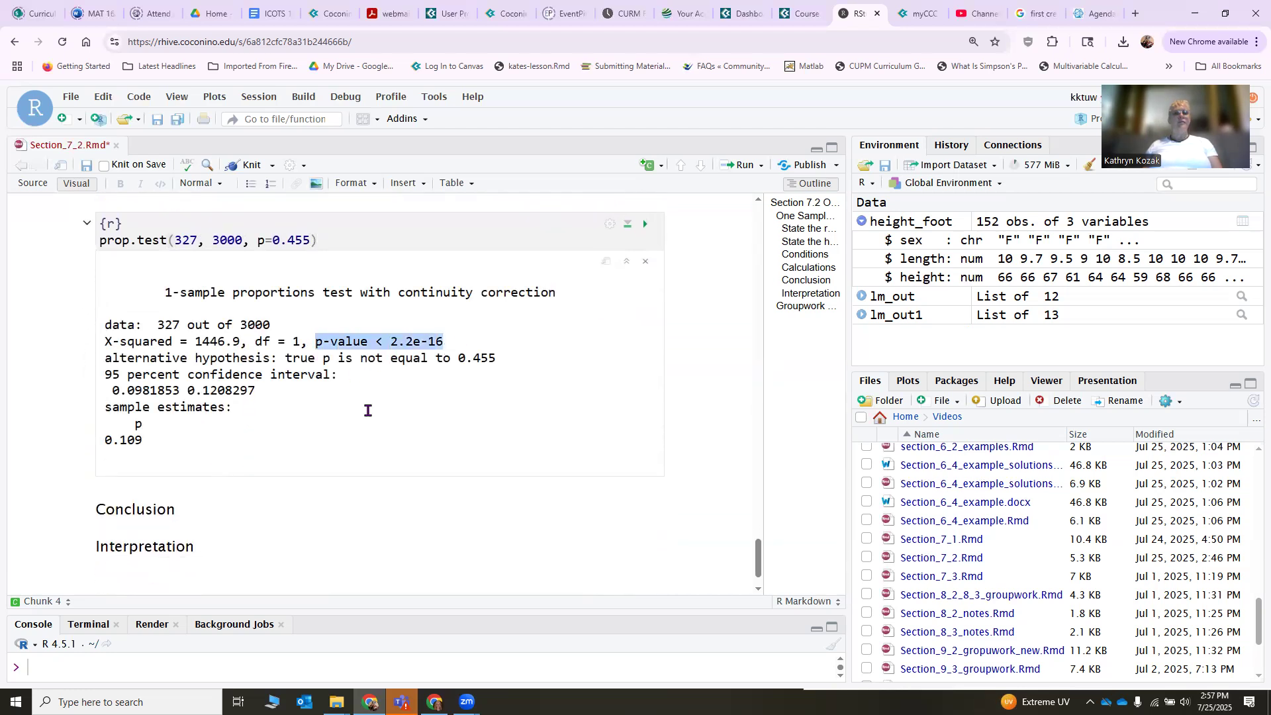
pyautogui.moveTo(194, 342); pyautogui.dragTo(232, 342)
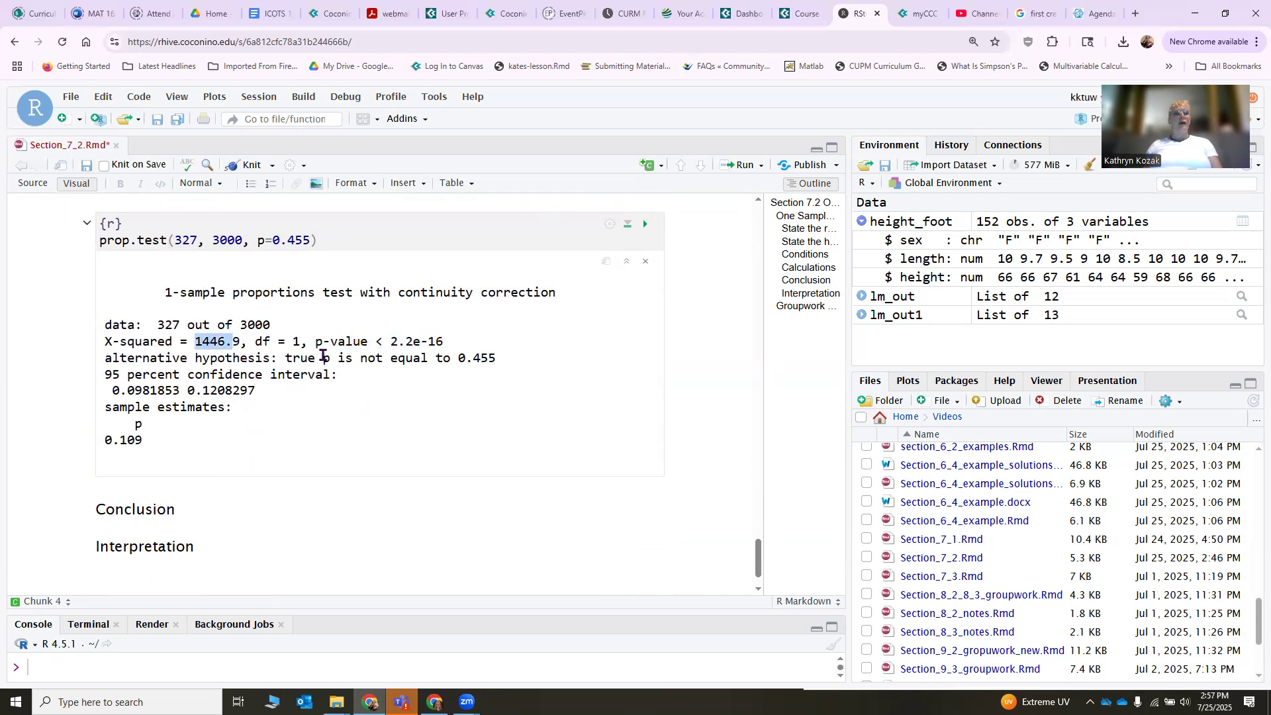
# - Complete the Conclusion line with "Reject Ho since p-value < alpha"
pyautogui.click(245, 511)
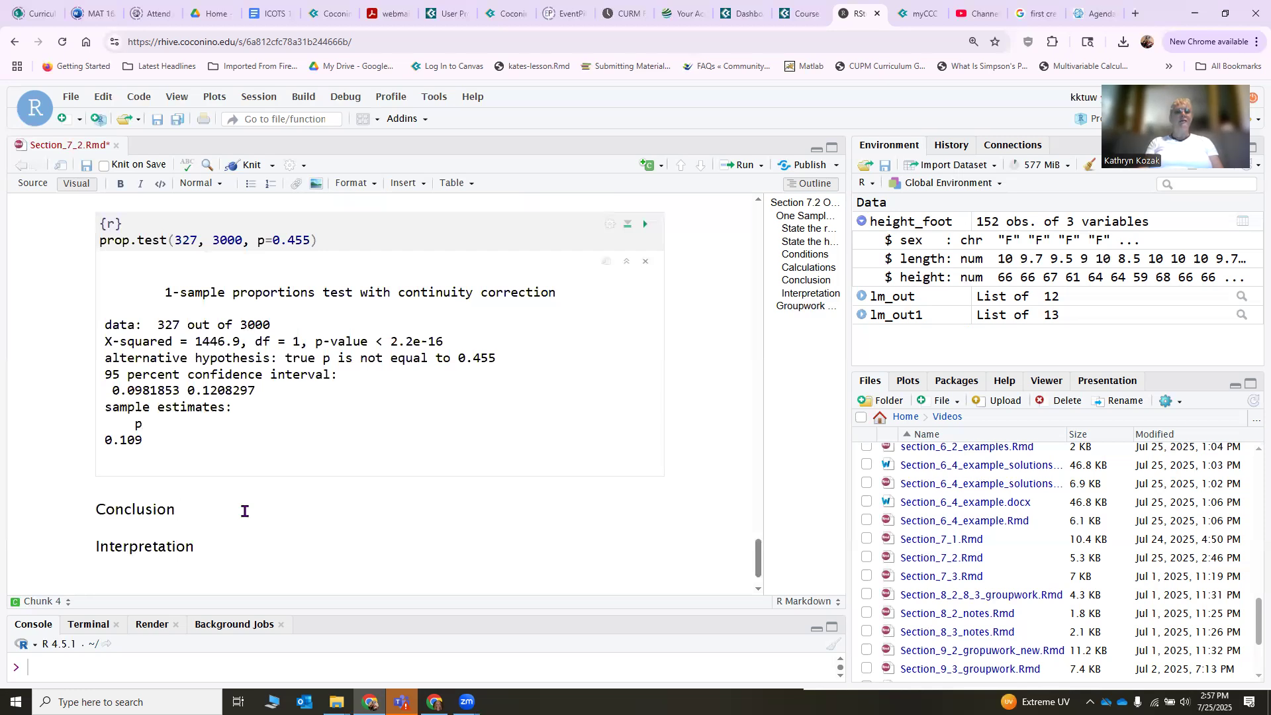
pyautogui.write('Re')
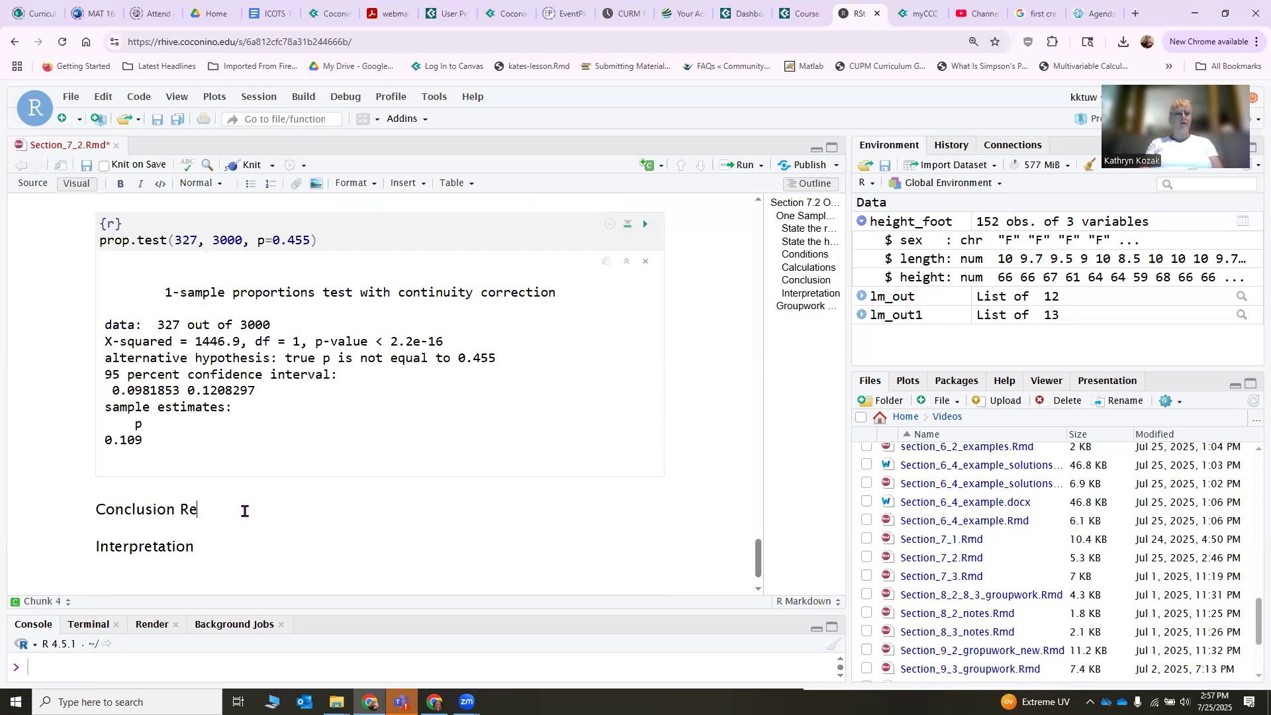
pyautogui.write('ject Ho')
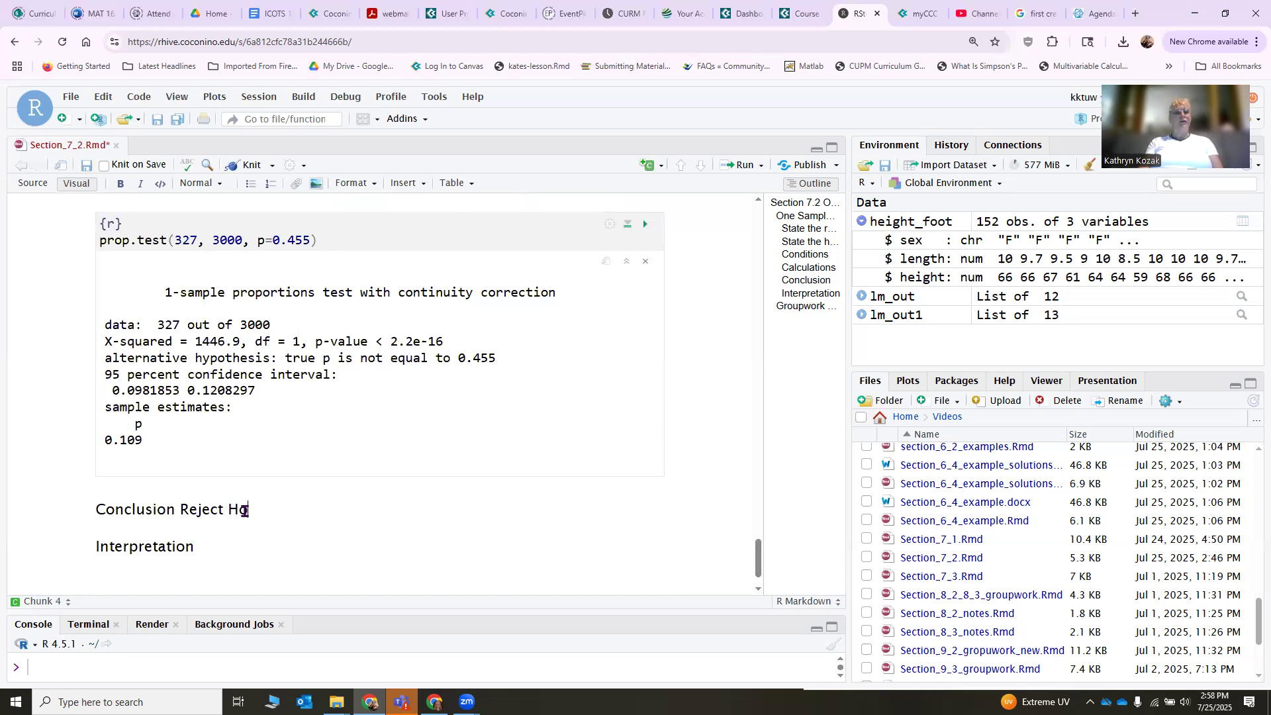
pyautogui.write(' since ')
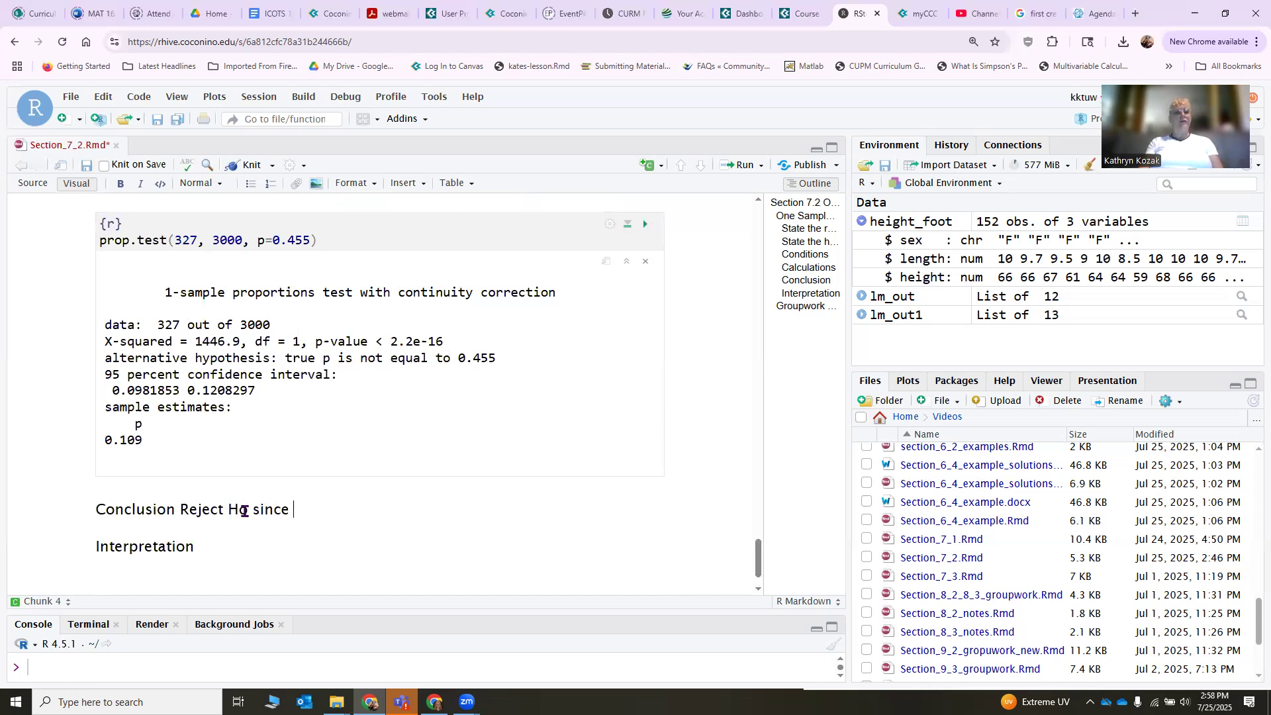
pyautogui.write('p-value < alpha')
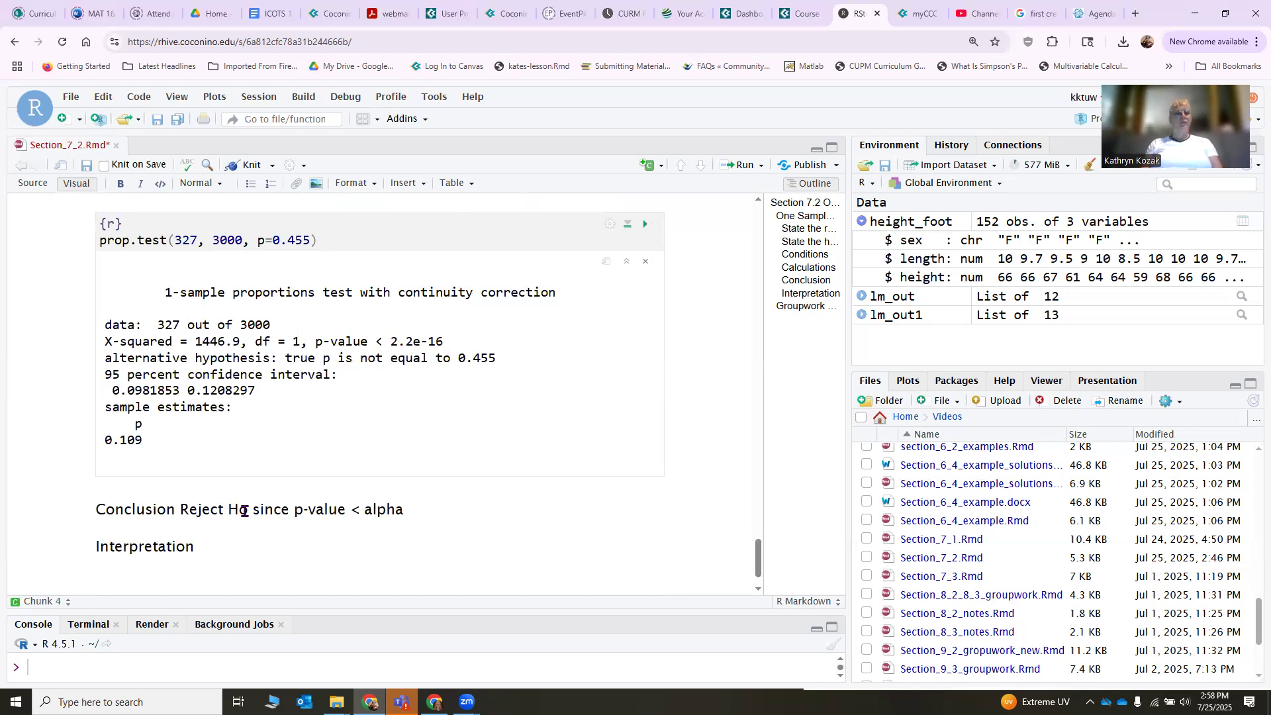
# - Begin the interpretation after its label with ": There is evidence that"
pyautogui.click(247, 558)
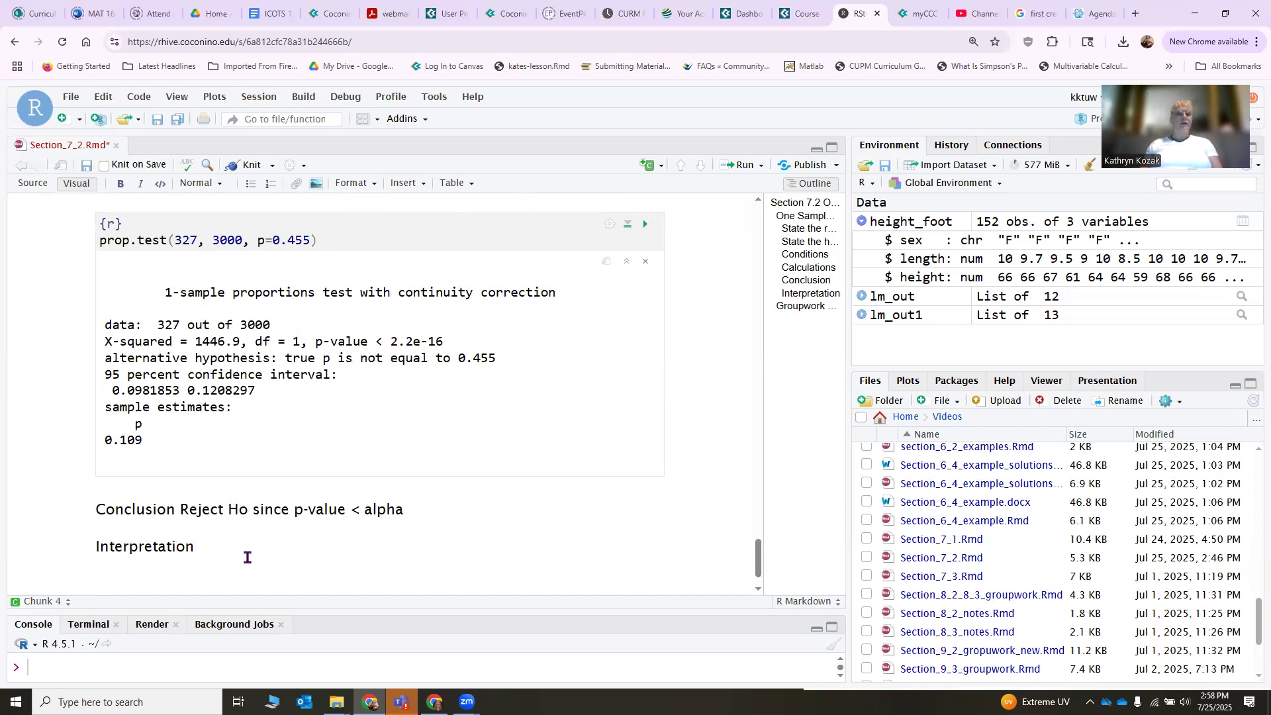
pyautogui.write(': Tehre')
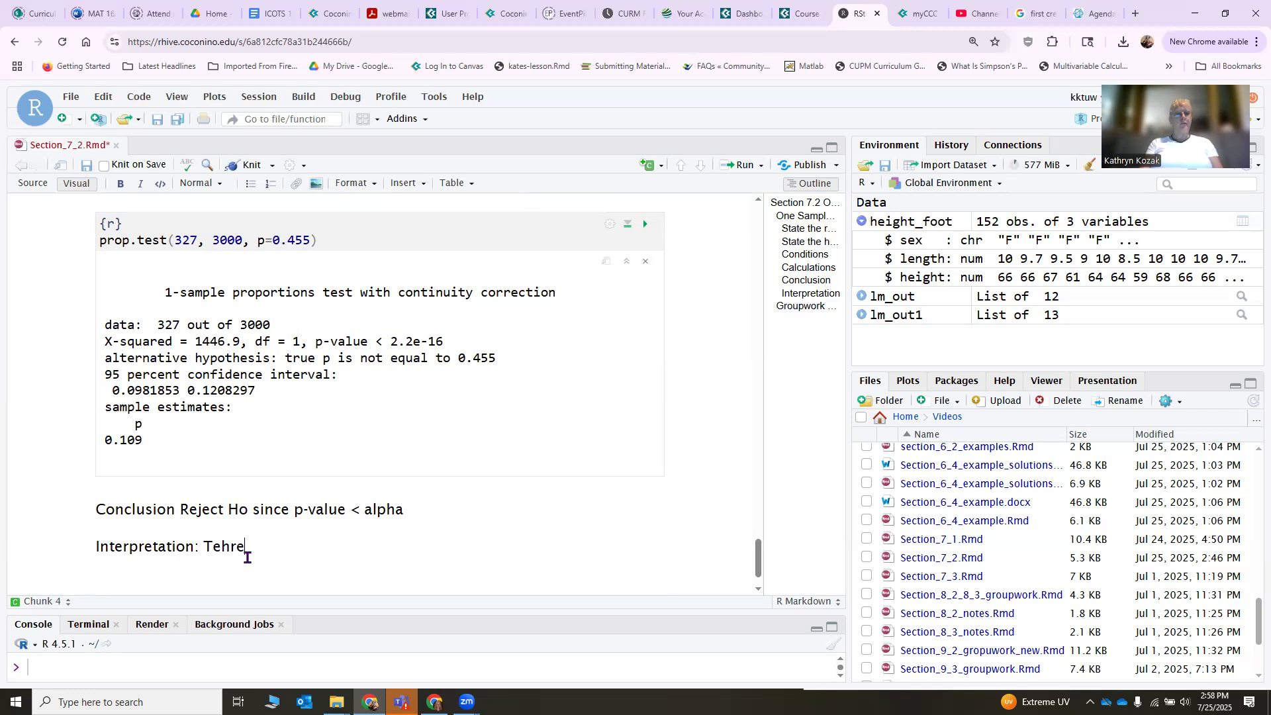
pyautogui.press('BackSpace')
pyautogui.press('BackSpace')
pyautogui.press('BackSpace')
pyautogui.press('BackSpace')
pyautogui.write('h')
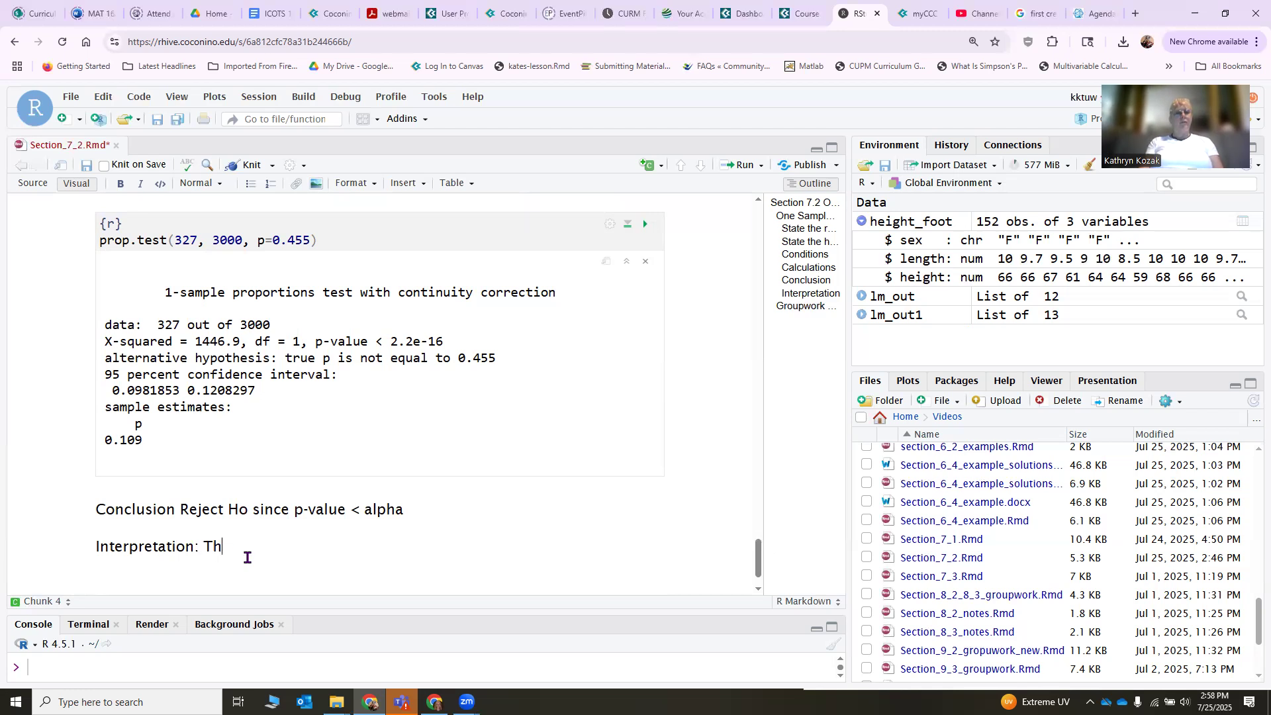
pyautogui.write('ere is evidenc')
pyautogui.press('BackSpace')
pyautogui.write('dence that')
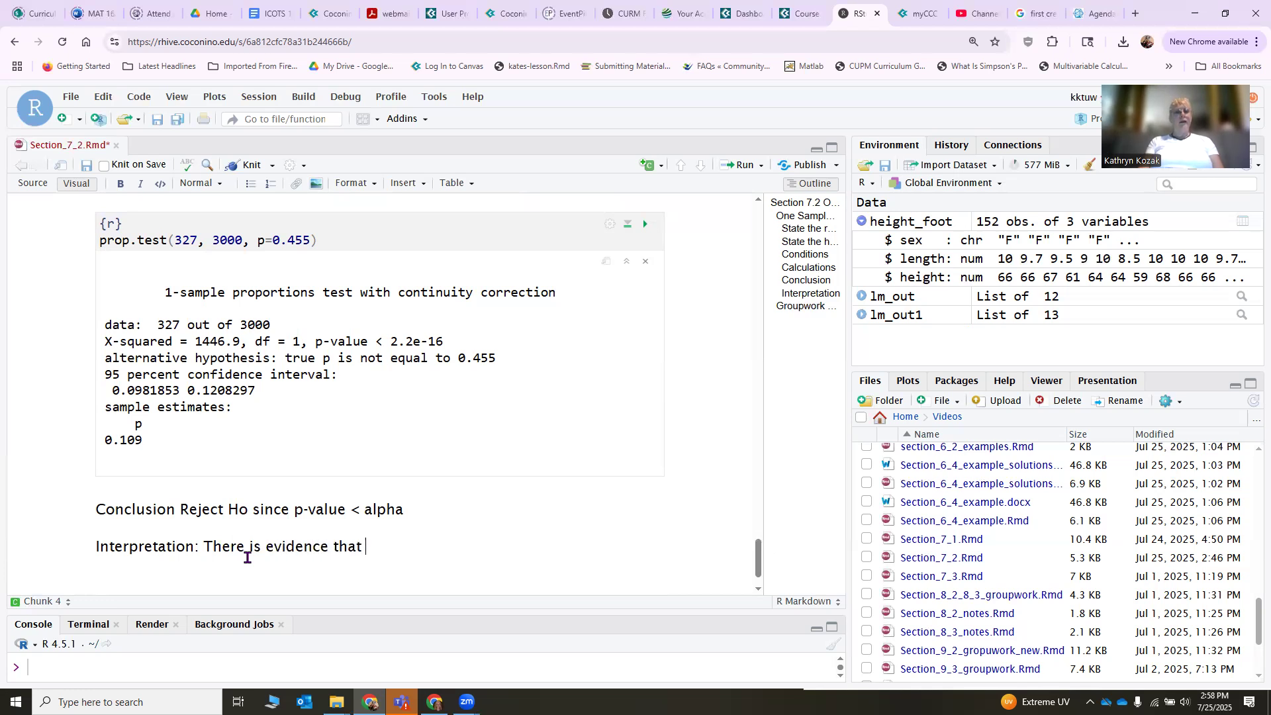
# - Copy the alternative hypothesis wording, without its label, onto the end of the Interpretation sentence
pyautogui.scroll(10, 427, 336)
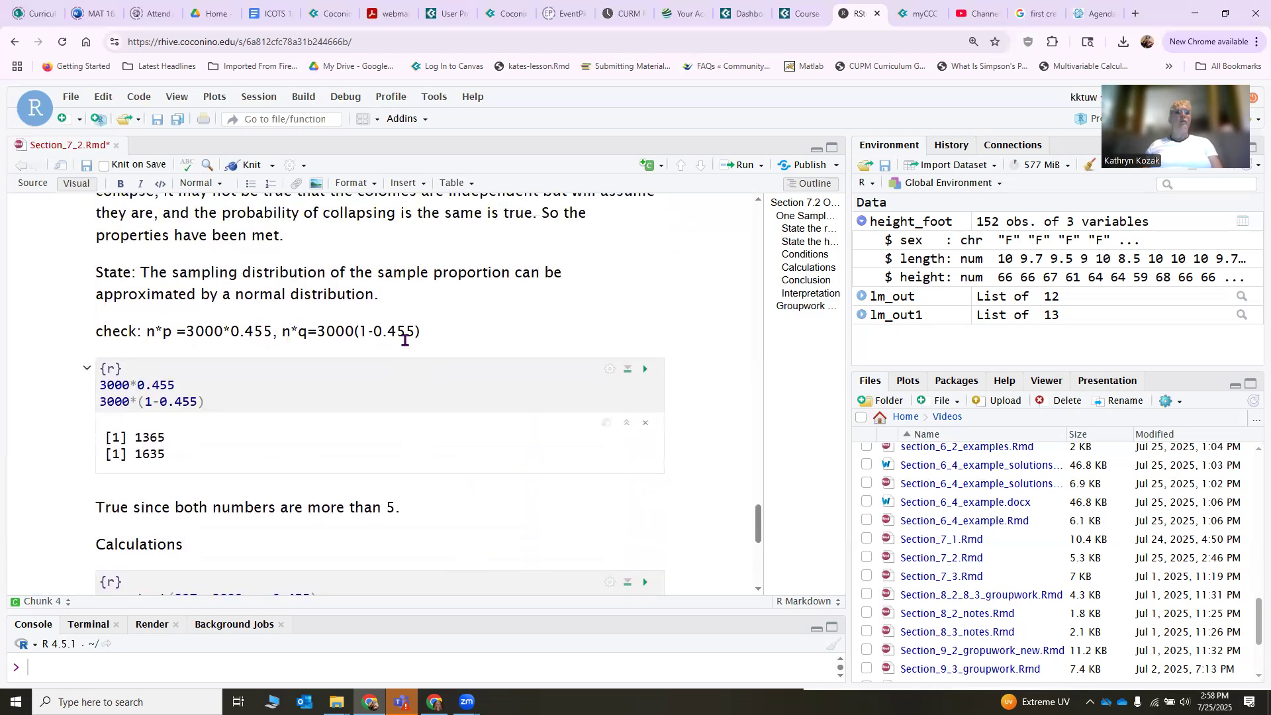
pyautogui.scroll(5, 404, 341)
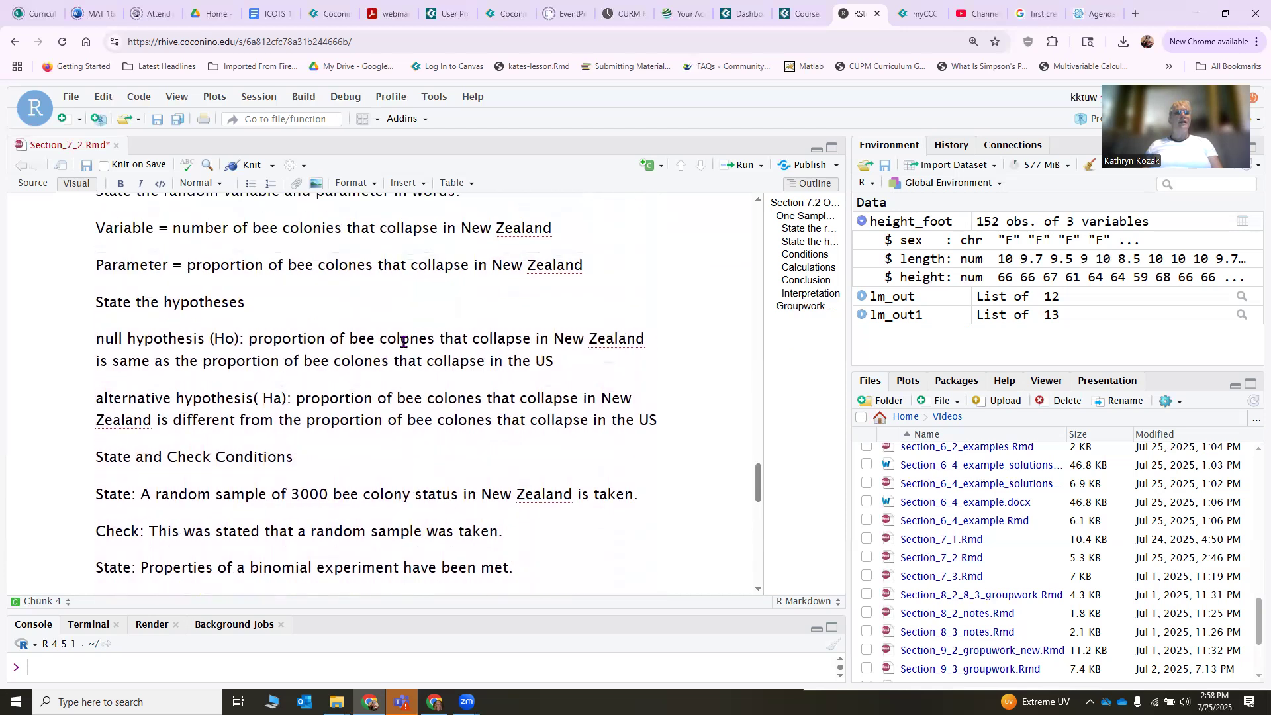
pyautogui.scroll(3, 380, 344)
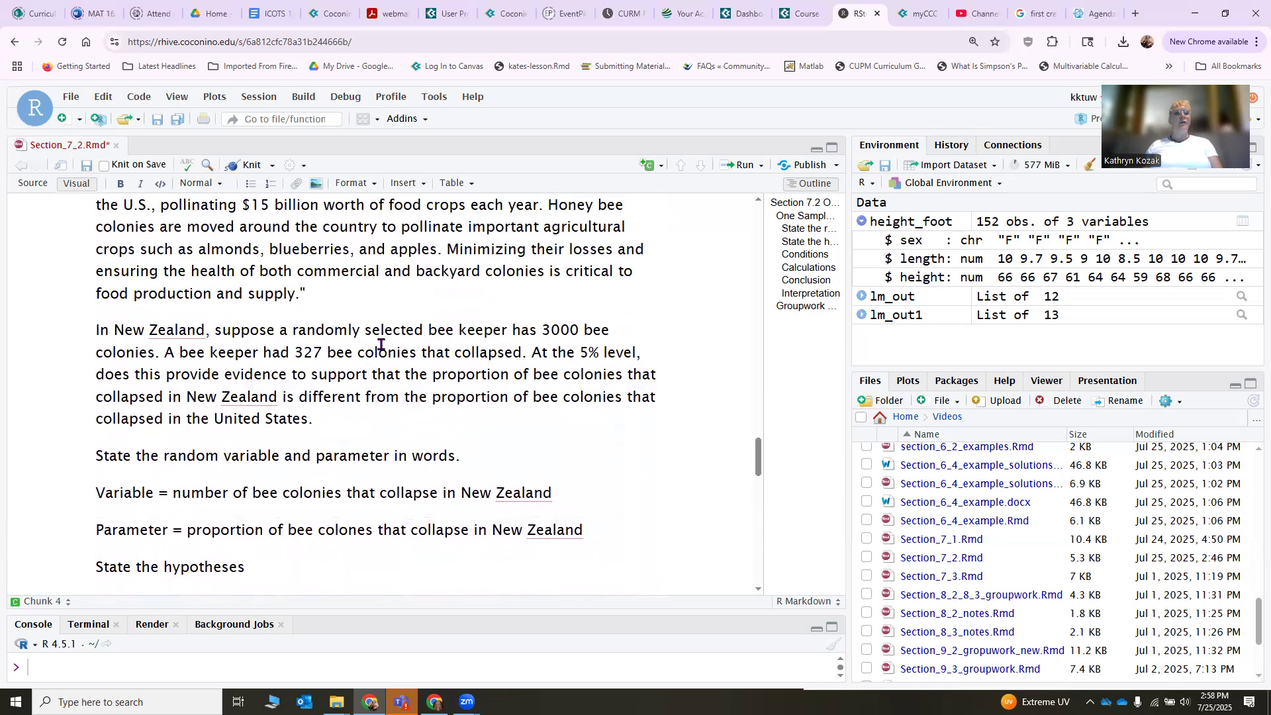
pyautogui.scroll(-5, 381, 344)
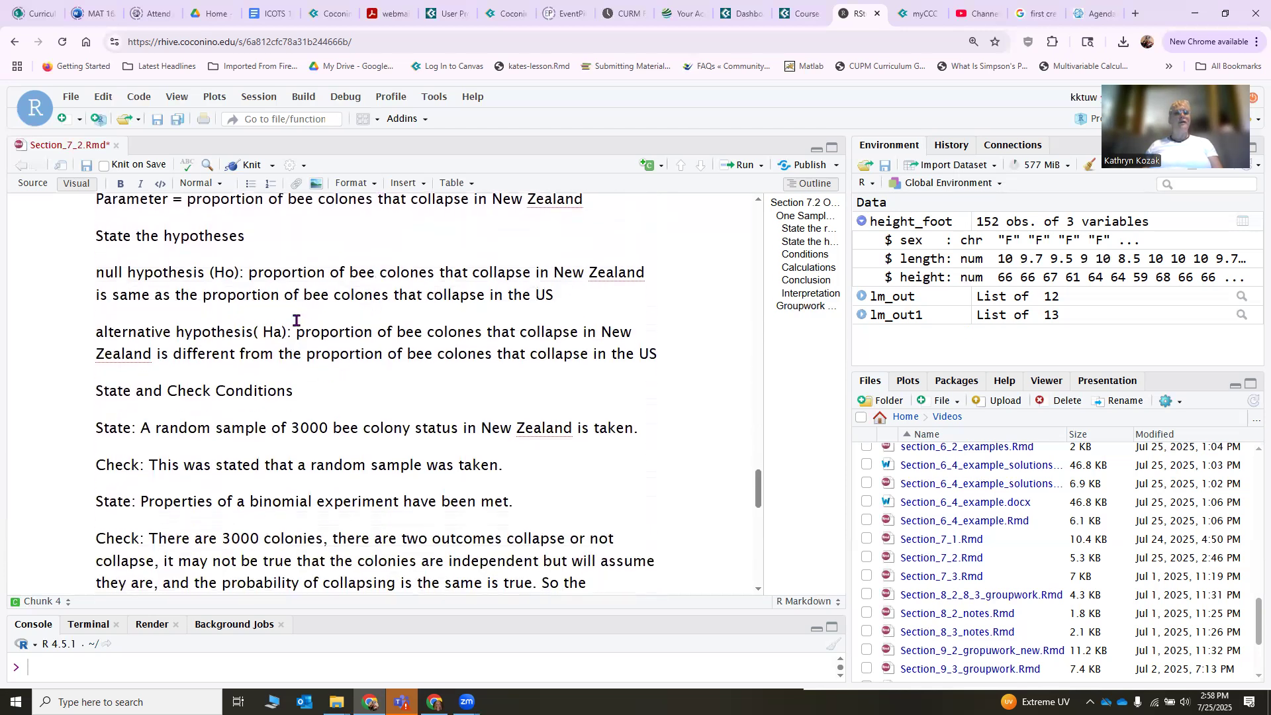
pyautogui.moveTo(297, 333); pyautogui.dragTo(654, 355)
pyautogui.hotkey('ctrl', 'c')
pyautogui.scroll(-8, 431, 417)
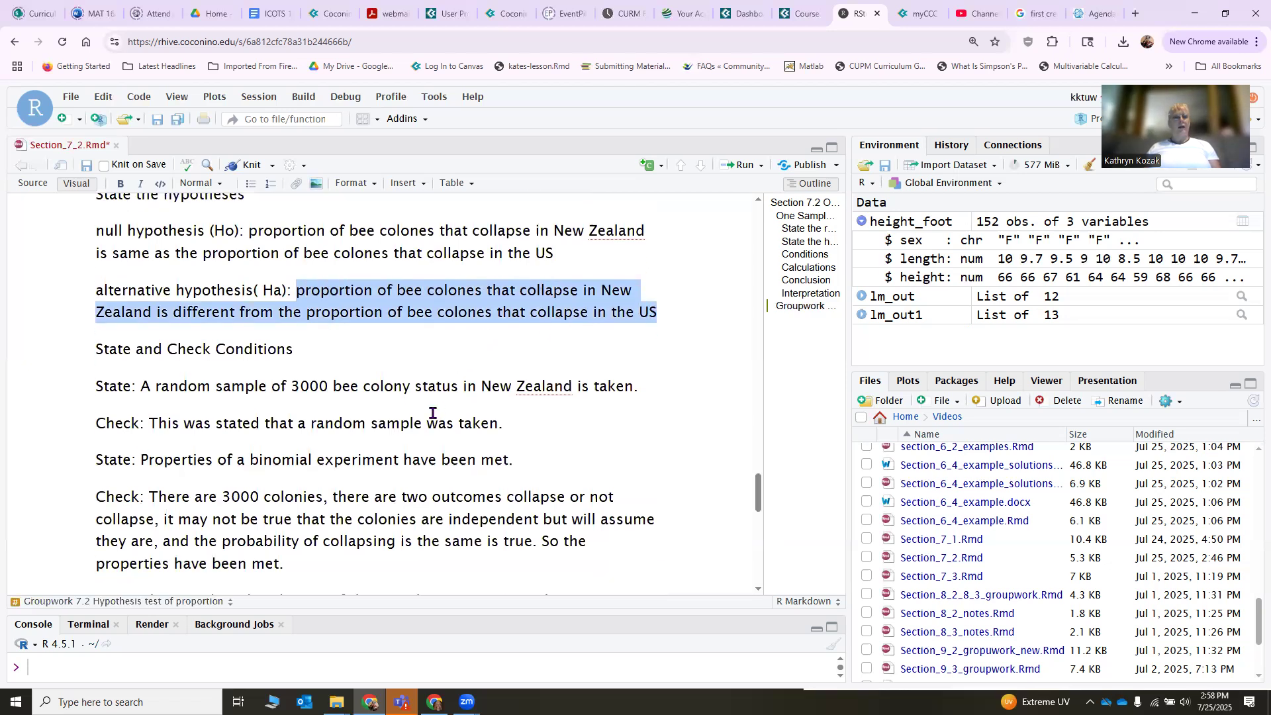
pyautogui.scroll(-4, 378, 474)
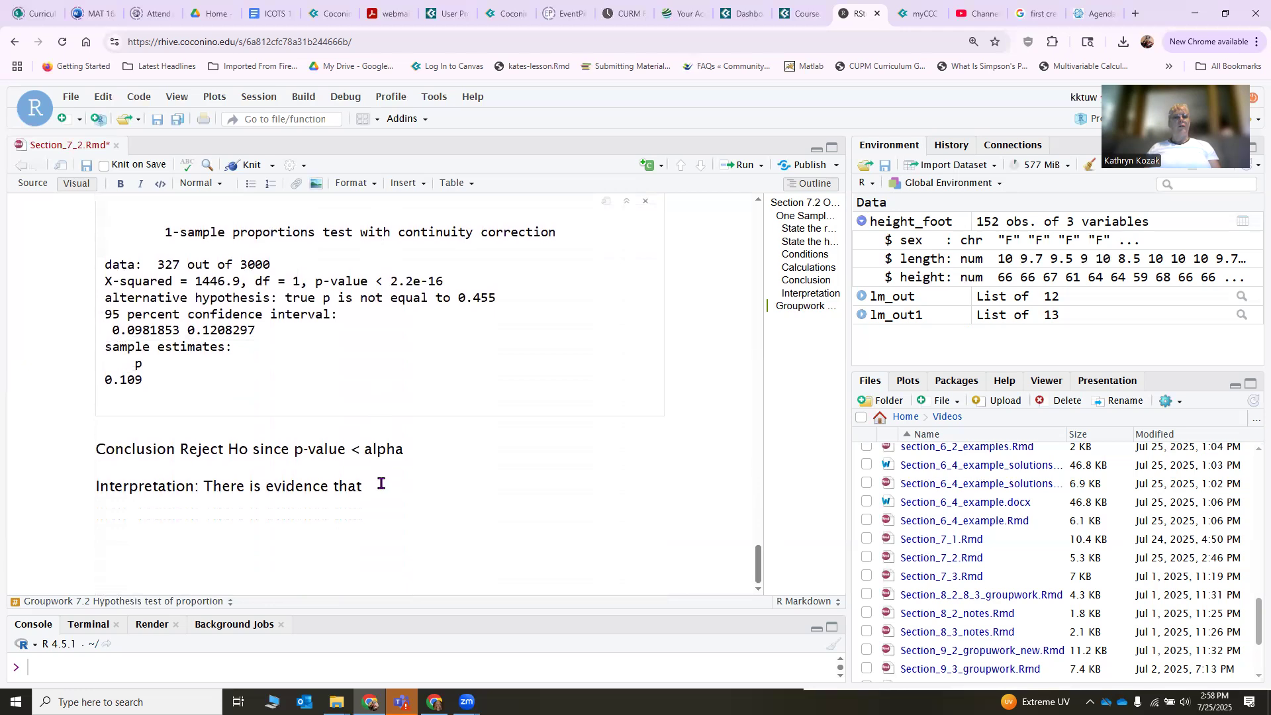
pyautogui.hotkey('ctrl', 'v')
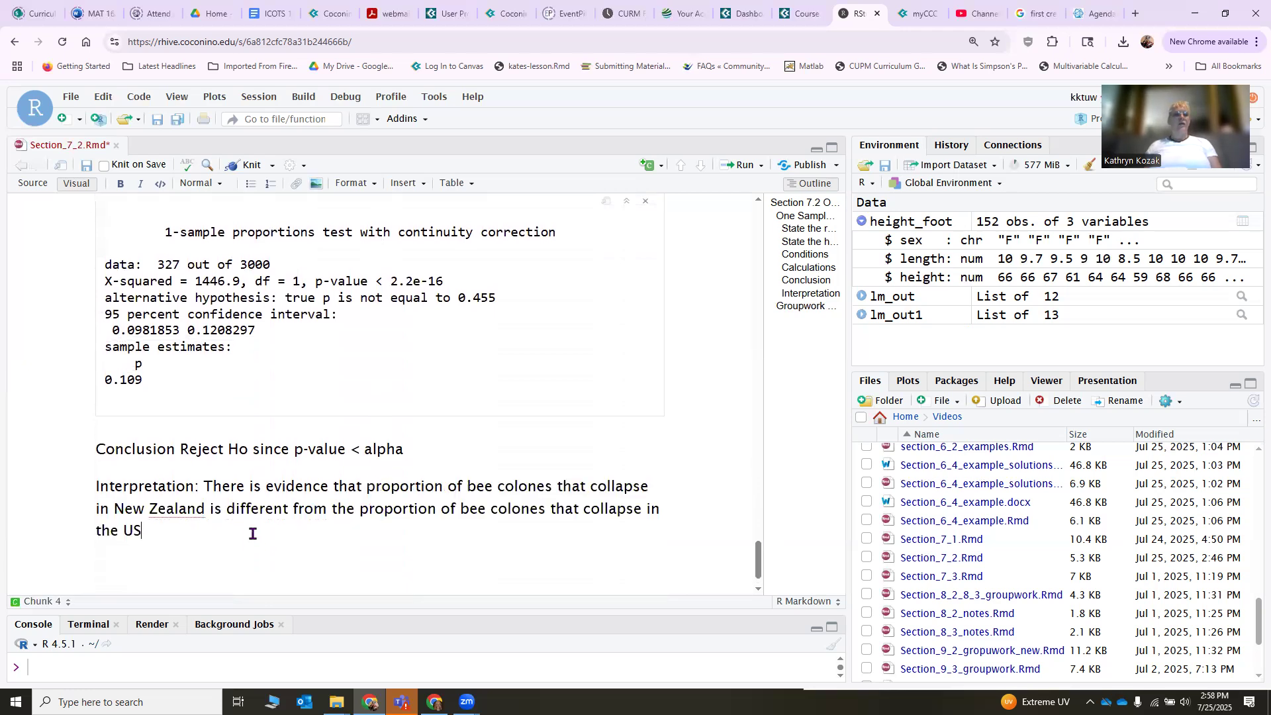